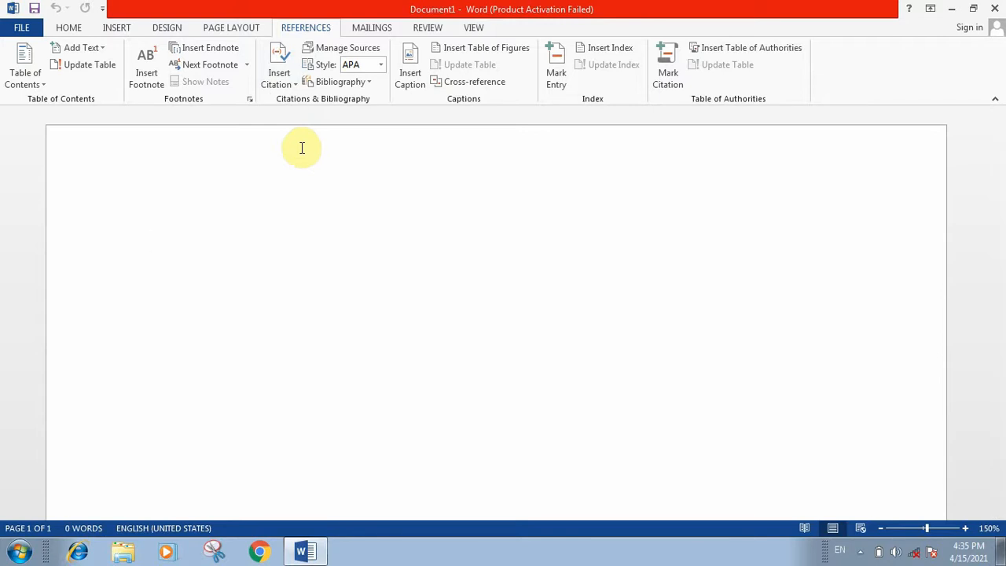
Generate four sample paragraphs of three sentences each with =rand(4,3).
{"action": "type", "text": "=ra"}
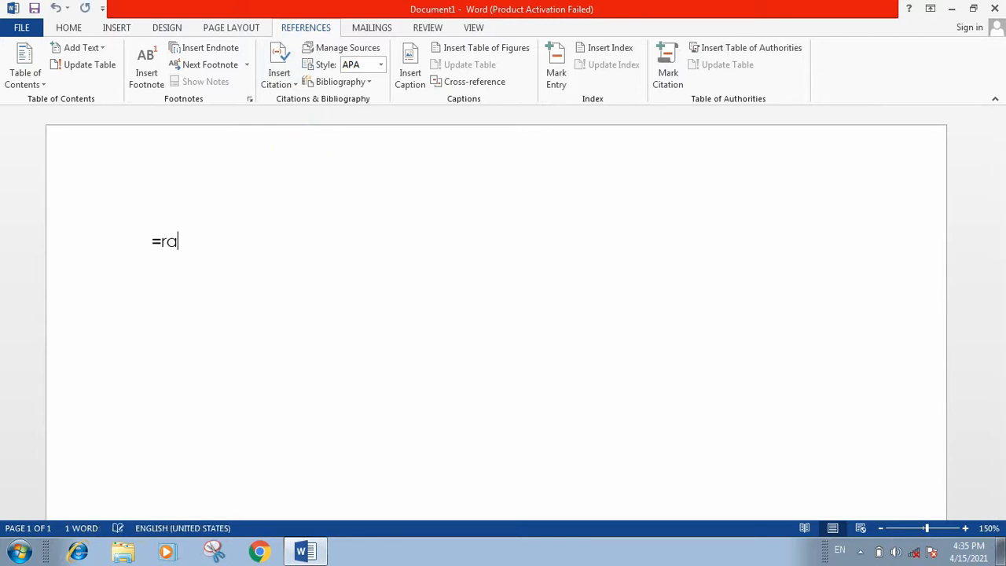
{"action": "type", "text": "nd(4,#"}
{"action": "key", "text": "BackSpace"}
{"action": "type", "text": "3"}
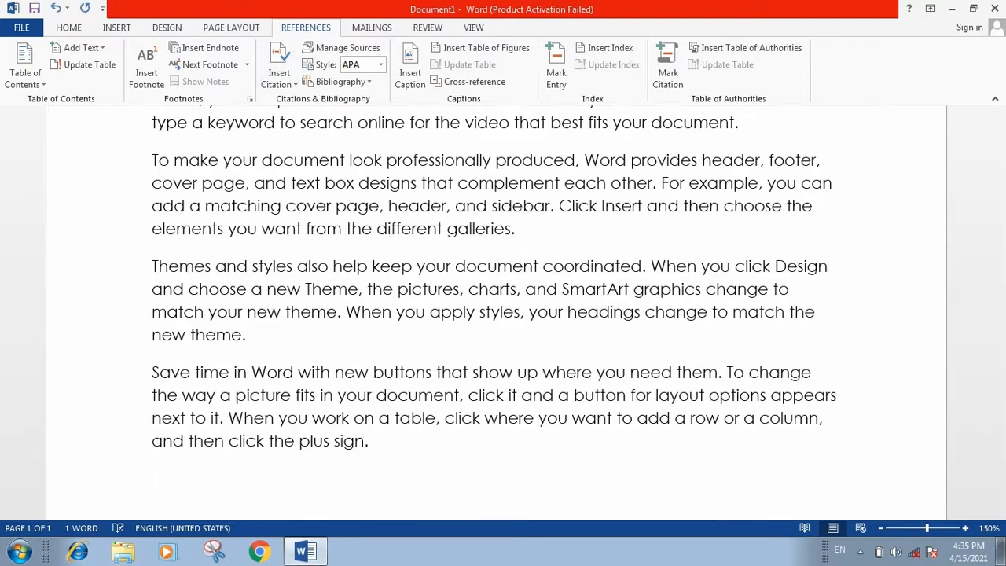
{"action": "scroll", "coordinate": [495, 313], "scroll_direction": "up", "scroll_amount": 3}
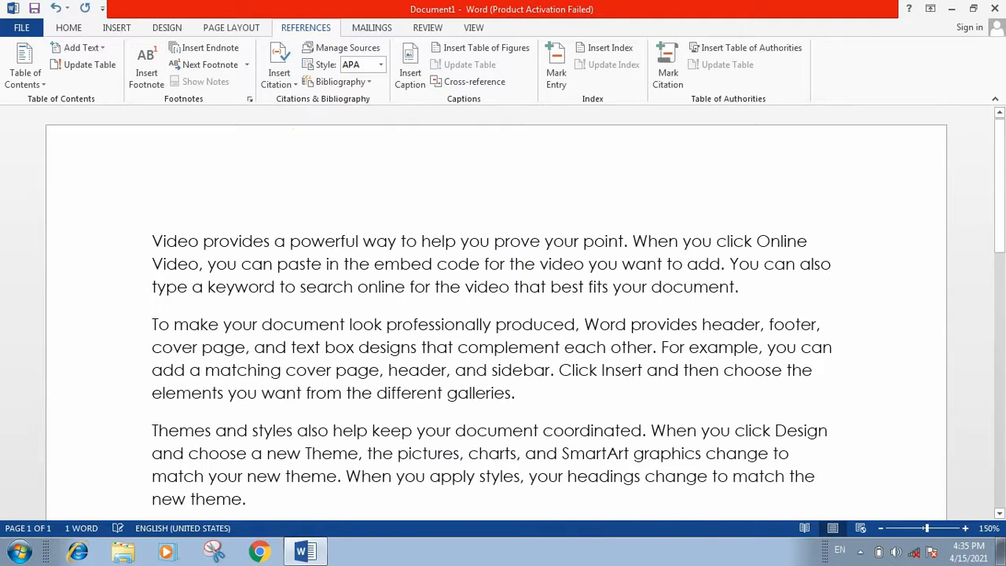
{"action": "scroll", "coordinate": [165, 171], "scroll_direction": "down", "scroll_amount": 1}
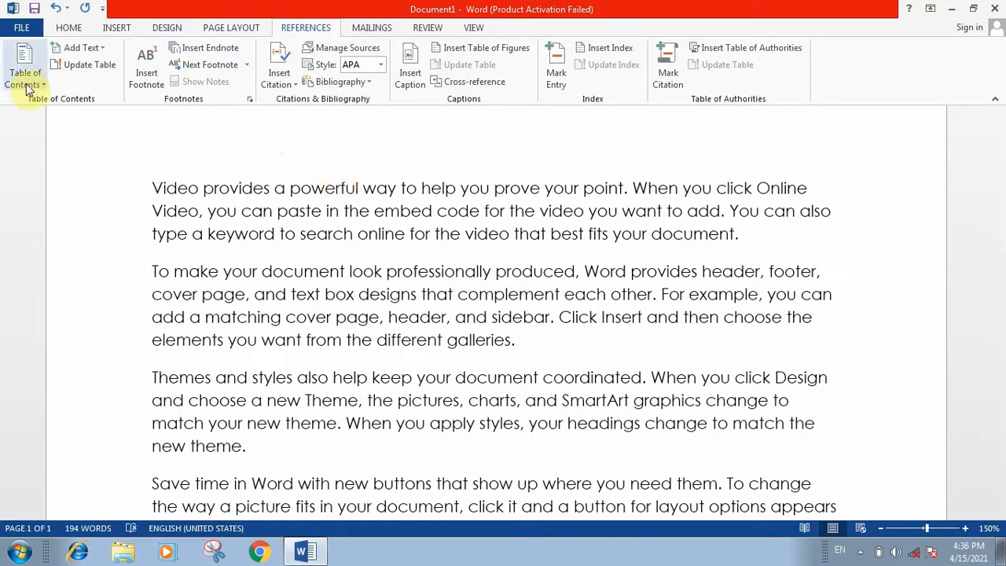
Apply Heading 1 to the opening words 'Video provides a powerful'.
{"action": "left_click", "coordinate": [139, 190]}
{"action": "left_click", "coordinate": [192, 212]}
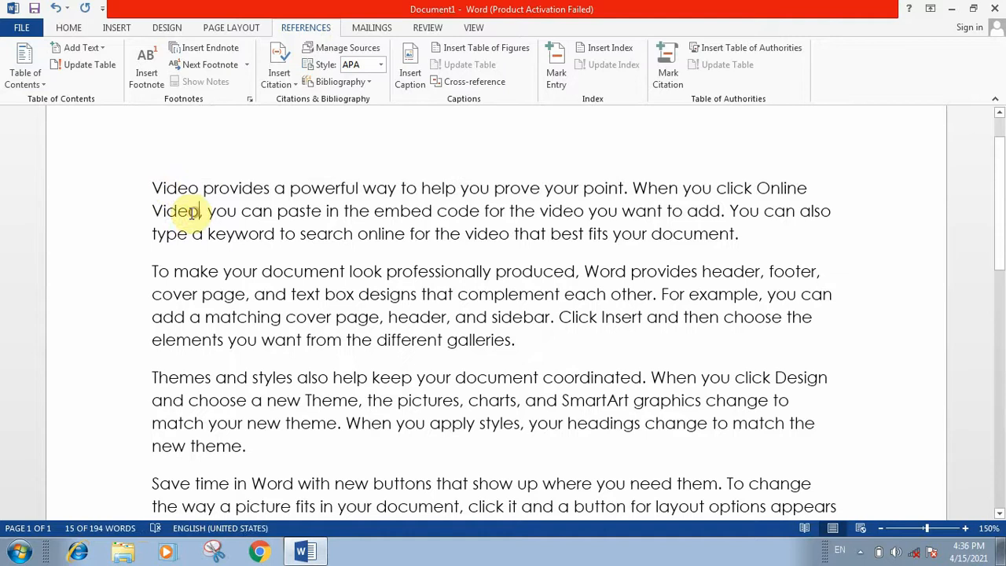
{"action": "left_click", "coordinate": [144, 181]}
{"action": "left_click", "coordinate": [219, 194]}
{"action": "double_click", "coordinate": [223, 195]}
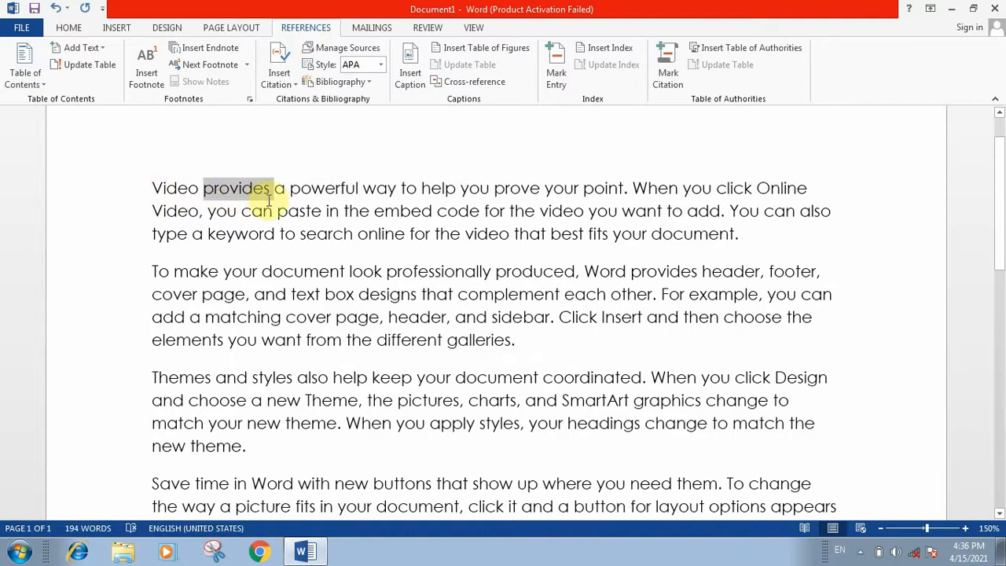
{"action": "left_click_drag", "start_coordinate": [146, 186], "coordinate": [315, 195]}
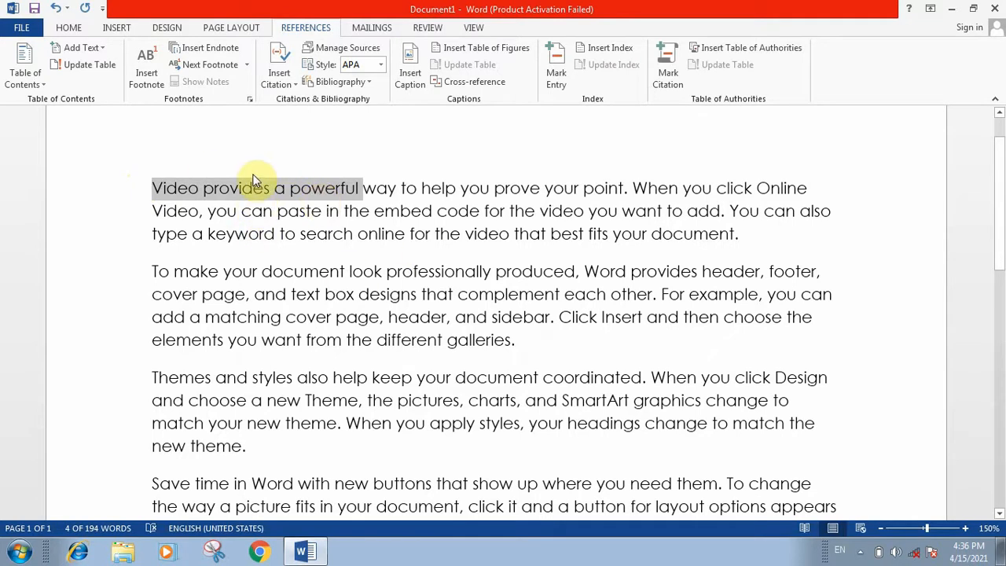
{"action": "left_click", "coordinate": [68, 27]}
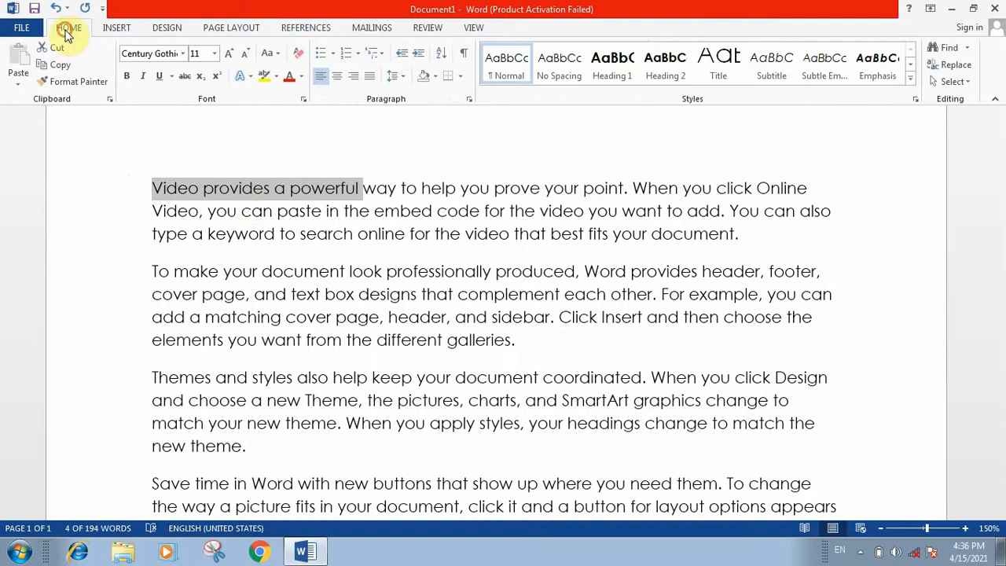
{"action": "left_click", "coordinate": [613, 65]}
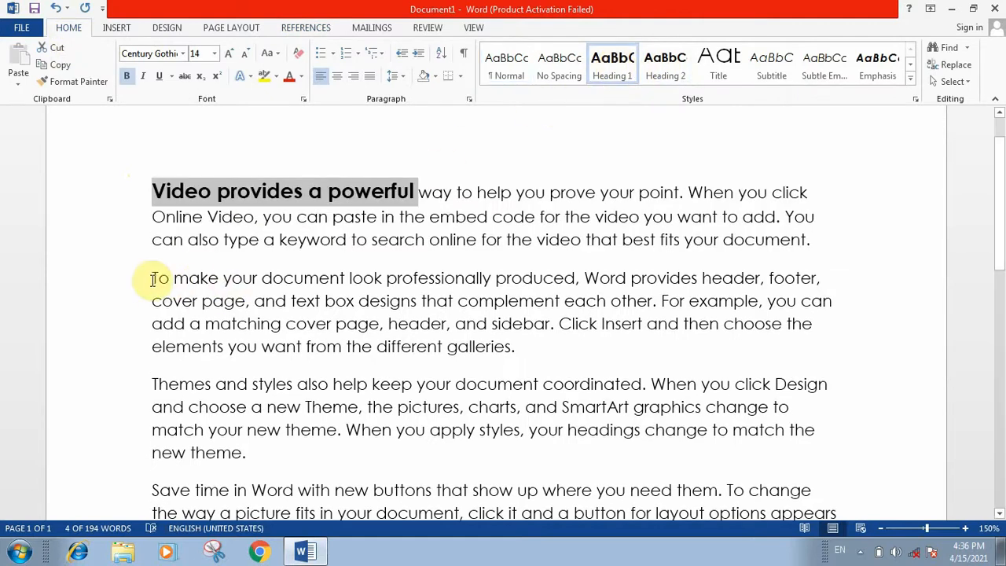
Apply Heading 1 to the opening words 'To make your document' and 'Themes and styles'.
{"action": "left_click_drag", "start_coordinate": [152, 278], "coordinate": [332, 272]}
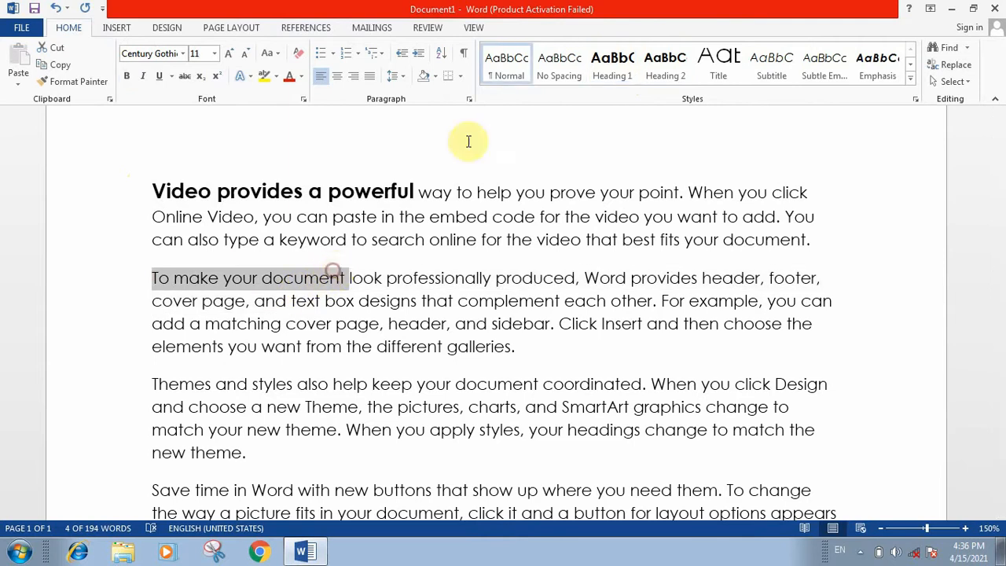
{"action": "left_click", "coordinate": [612, 64]}
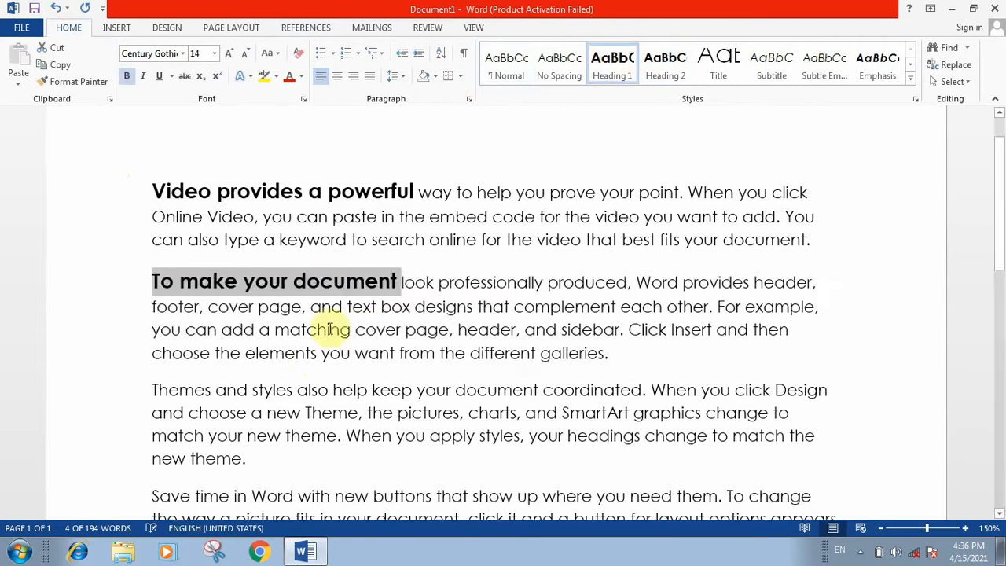
{"action": "scroll", "coordinate": [325, 332], "scroll_direction": "down", "scroll_amount": 1}
{"action": "left_click_drag", "start_coordinate": [151, 336], "coordinate": [297, 338]}
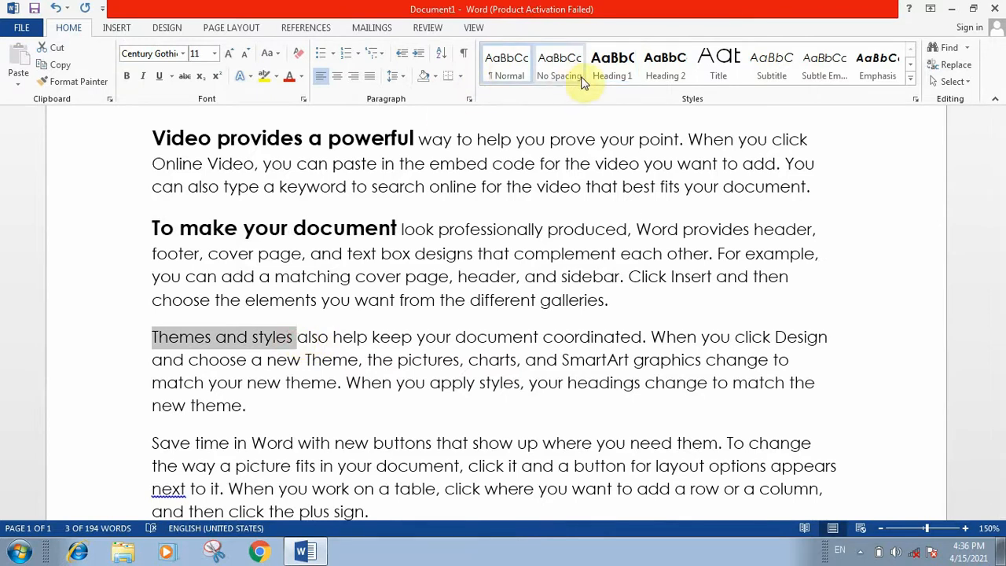
{"action": "left_click", "coordinate": [610, 70]}
{"action": "scroll", "coordinate": [284, 316], "scroll_direction": "up", "scroll_amount": 2}
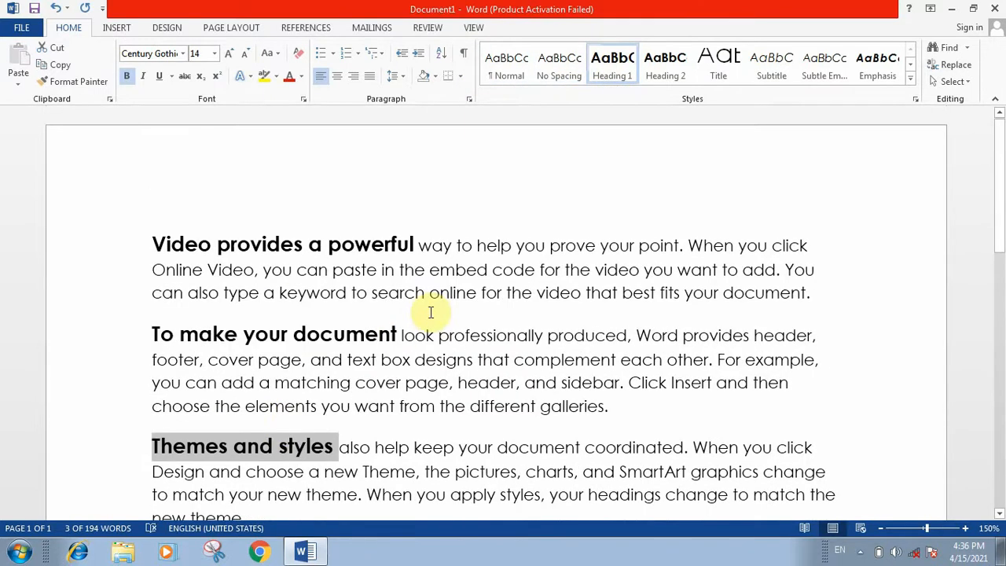
{"action": "left_click", "coordinate": [430, 305]}
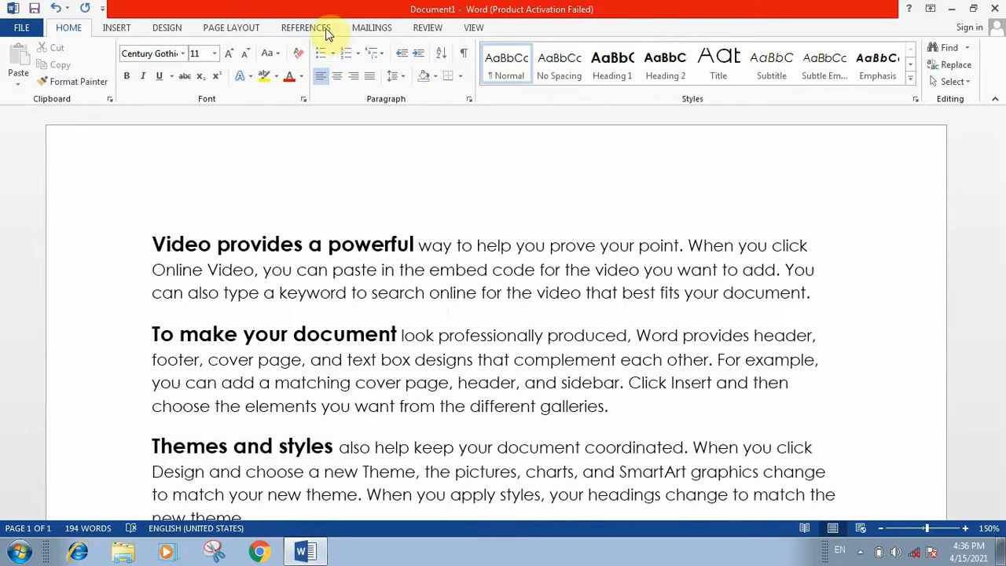
Insert two blank lines above the 'Video provides a powerful' heading and open the Table of Contents gallery.
{"action": "left_click", "coordinate": [323, 28]}
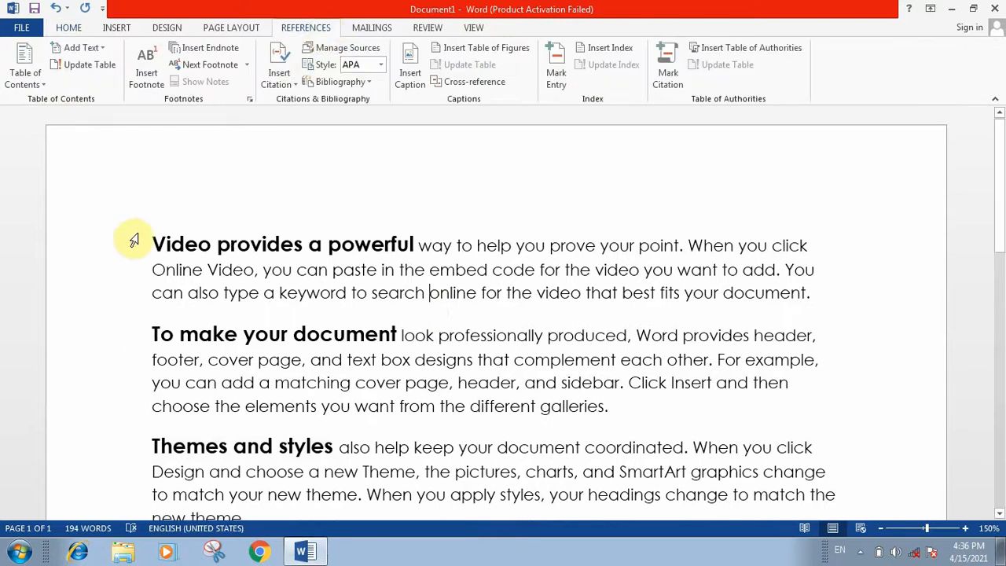
{"action": "left_click", "coordinate": [19, 72]}
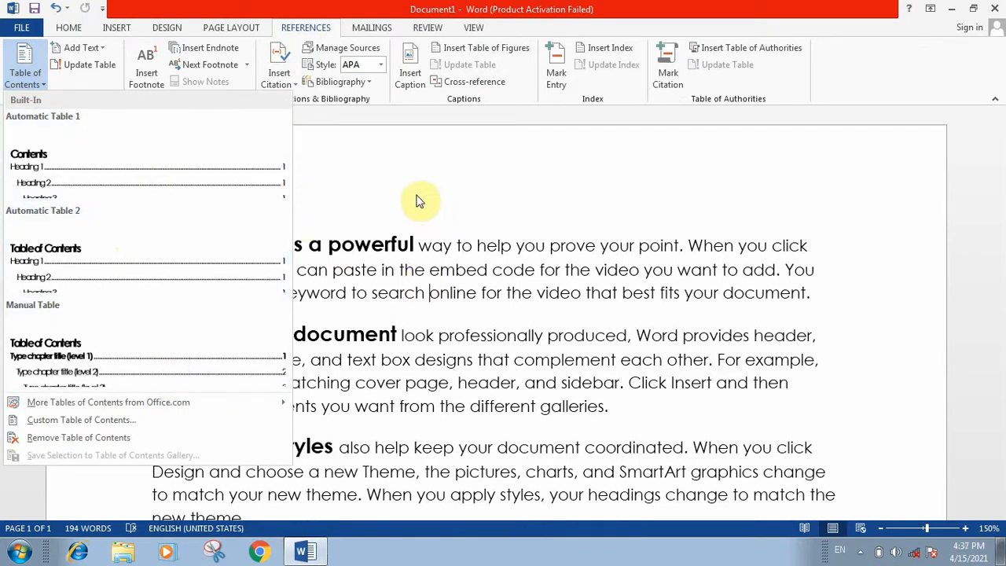
{"action": "left_click", "coordinate": [341, 193]}
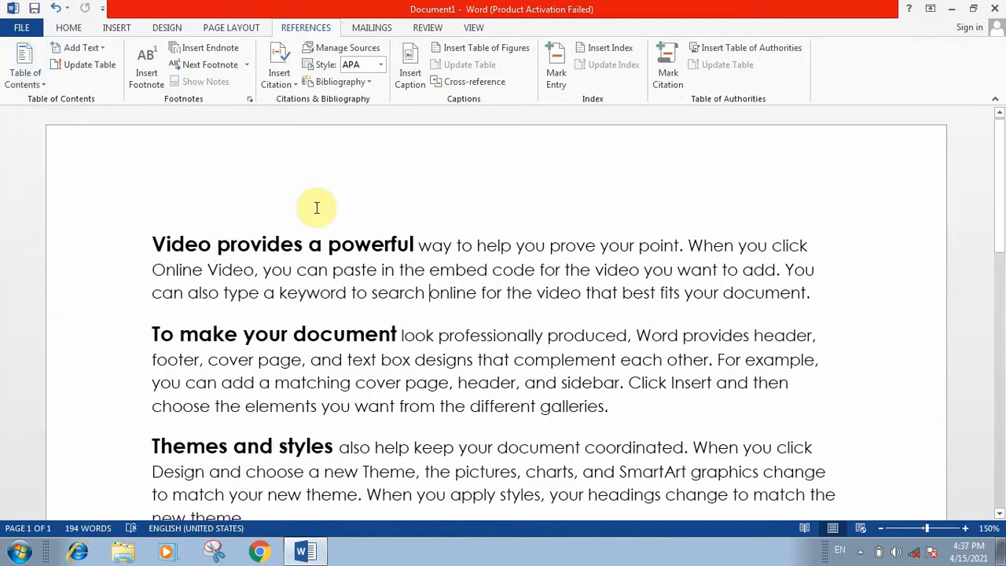
{"action": "left_click", "coordinate": [151, 239]}
{"action": "key", "text": "Return"}
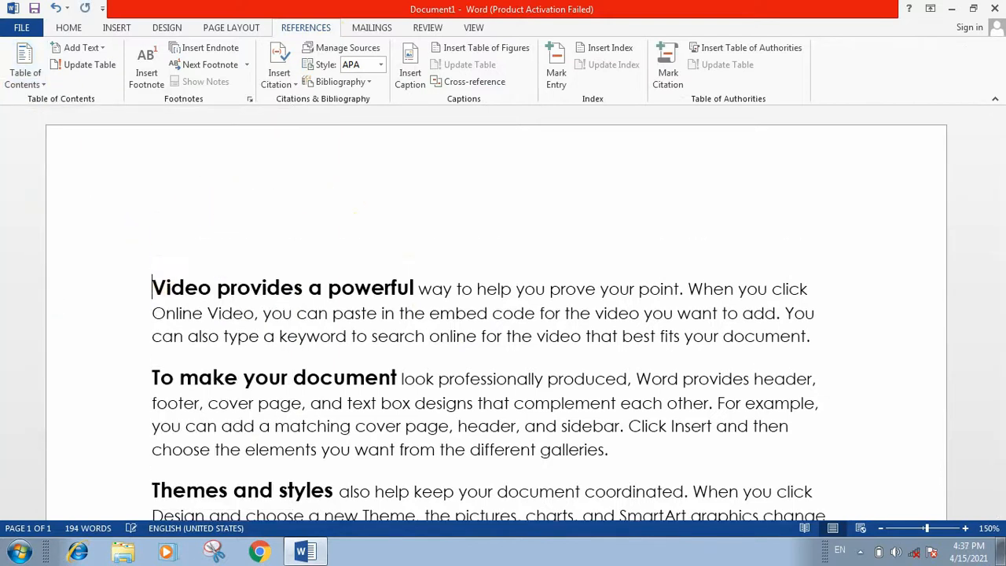
{"action": "key", "text": "Return"}
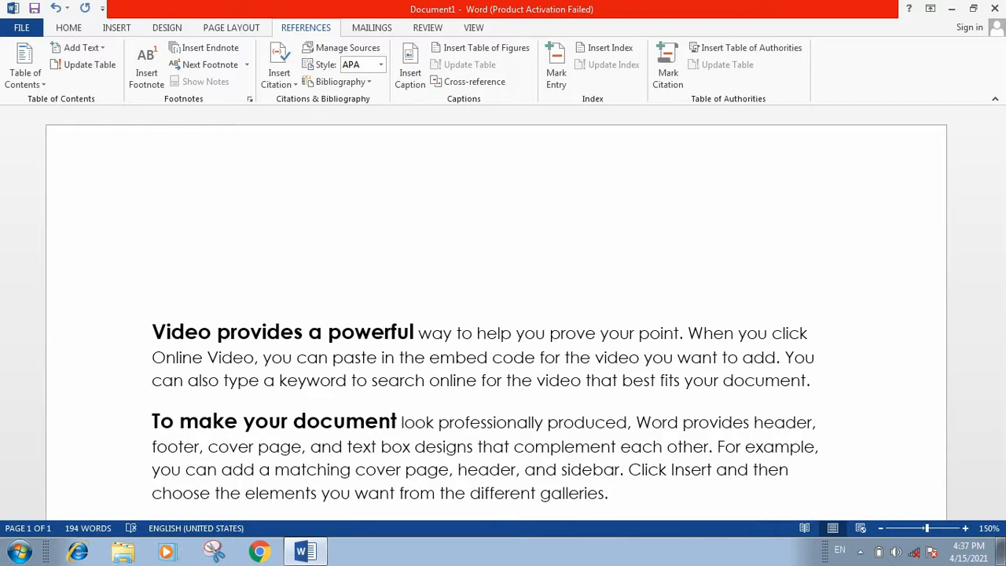
{"action": "left_click", "coordinate": [158, 233]}
{"action": "left_click", "coordinate": [17, 87]}
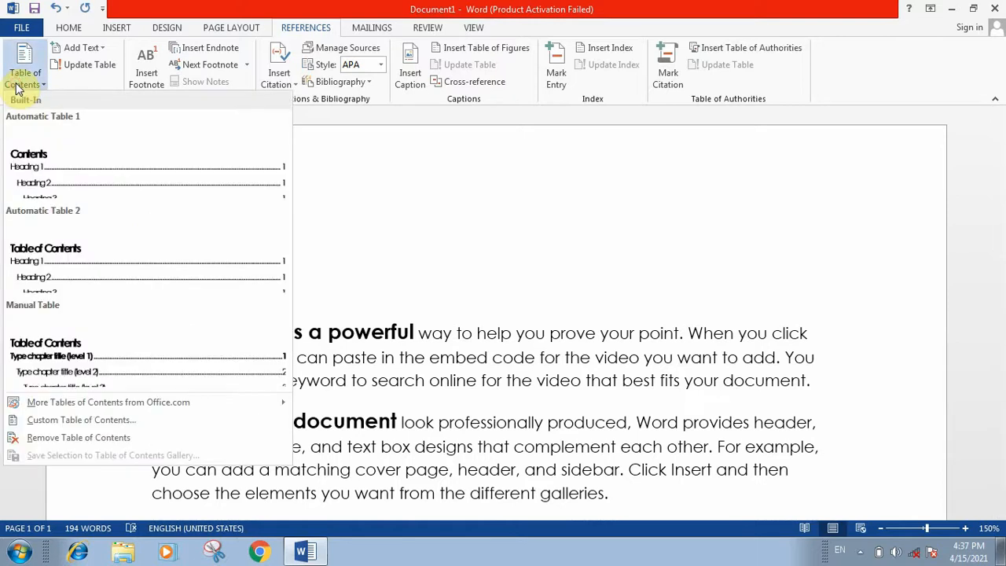
Insert the automatic Contents table at the top and follow its 'Themes and styles' entry.
{"action": "left_click", "coordinate": [72, 168]}
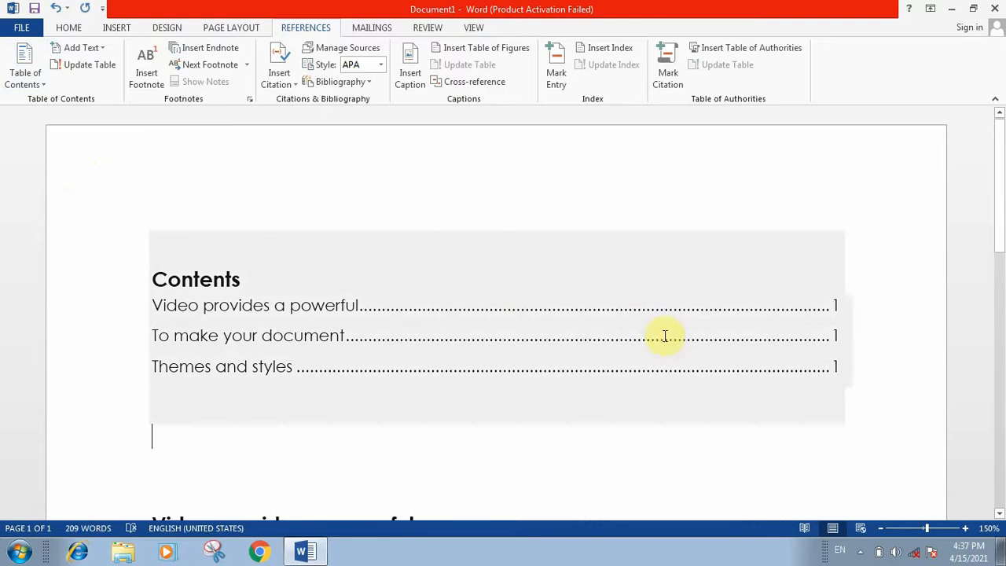
{"action": "scroll", "coordinate": [562, 322], "scroll_direction": "down", "scroll_amount": 3}
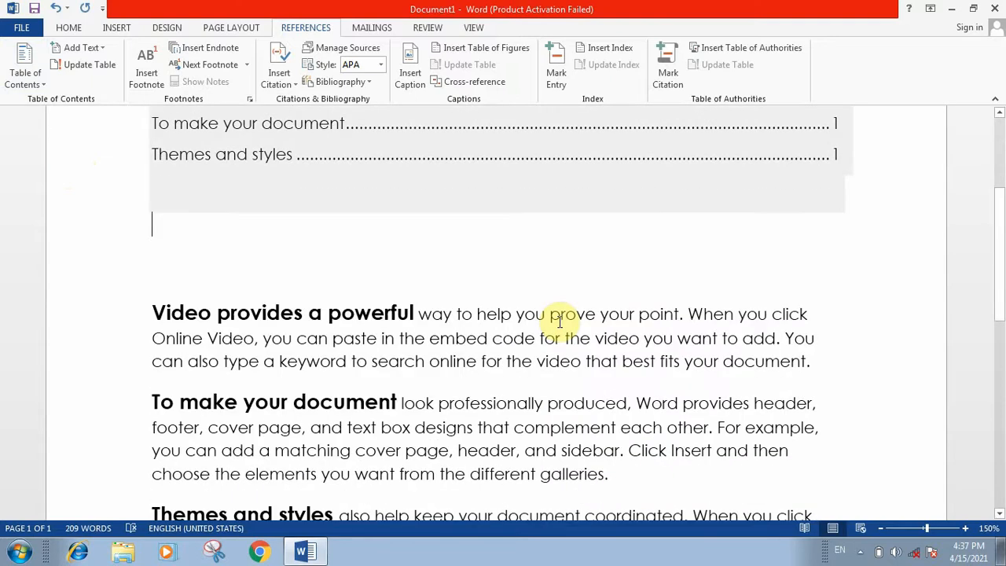
{"action": "scroll", "coordinate": [559, 320], "scroll_direction": "up", "scroll_amount": 2}
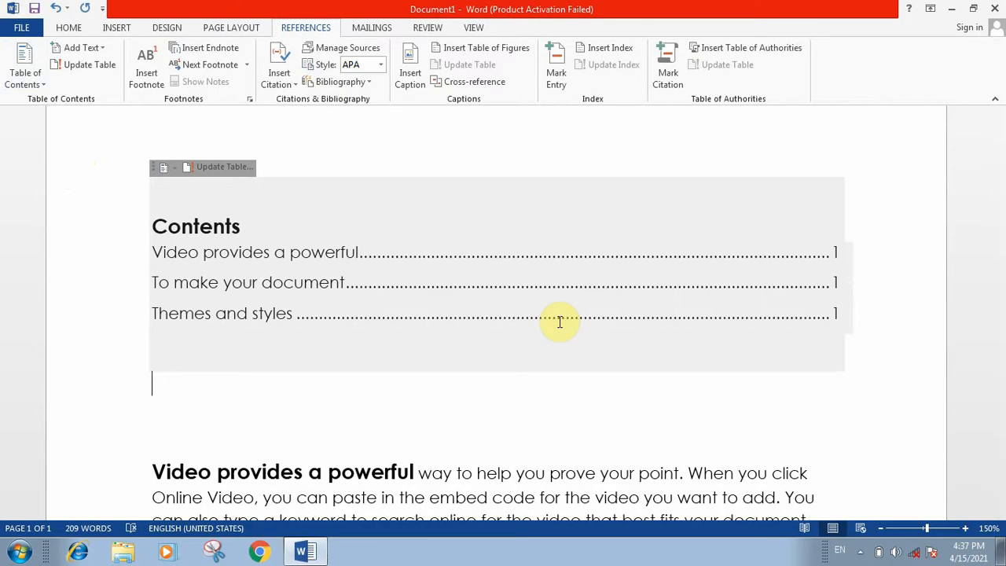
{"action": "left_click", "coordinate": [245, 313], "text": "ctrl"}
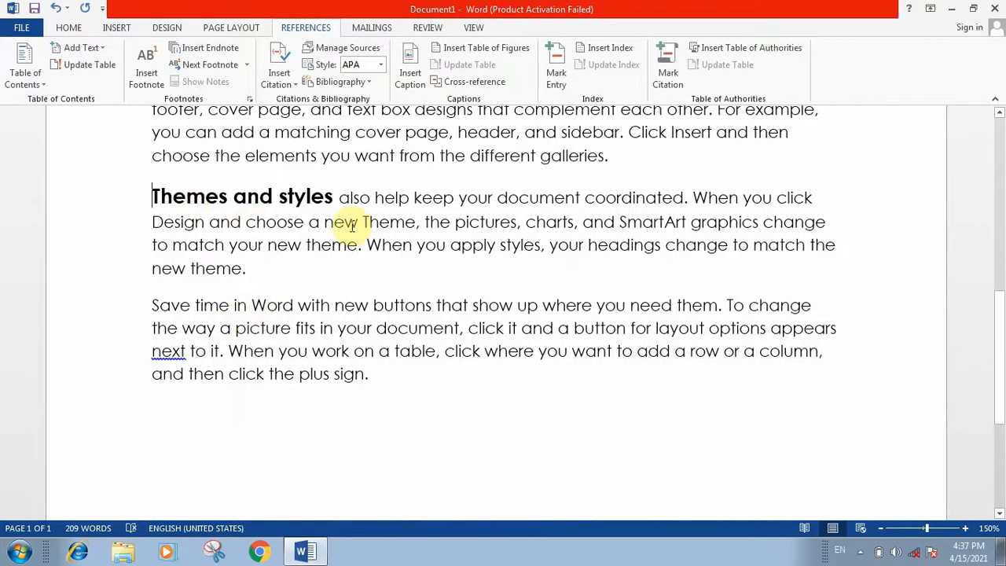
Leave the contents table and move down to the final 'Save time in Word' paragraph.
{"action": "scroll", "coordinate": [437, 317], "scroll_direction": "up", "scroll_amount": 4}
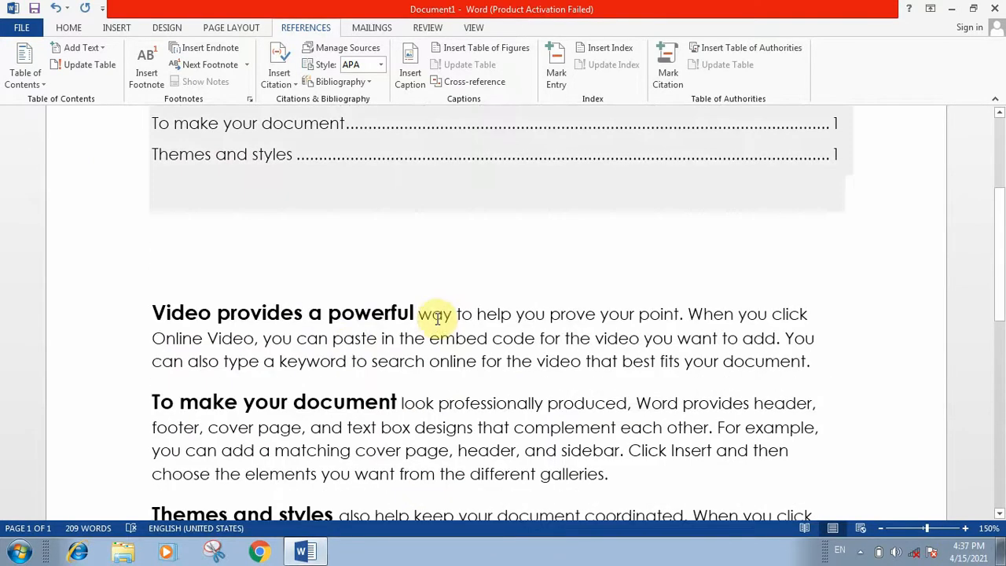
{"action": "scroll", "coordinate": [355, 336], "scroll_direction": "up", "scroll_amount": 3}
{"action": "scroll", "coordinate": [348, 343], "scroll_direction": "down", "scroll_amount": 2}
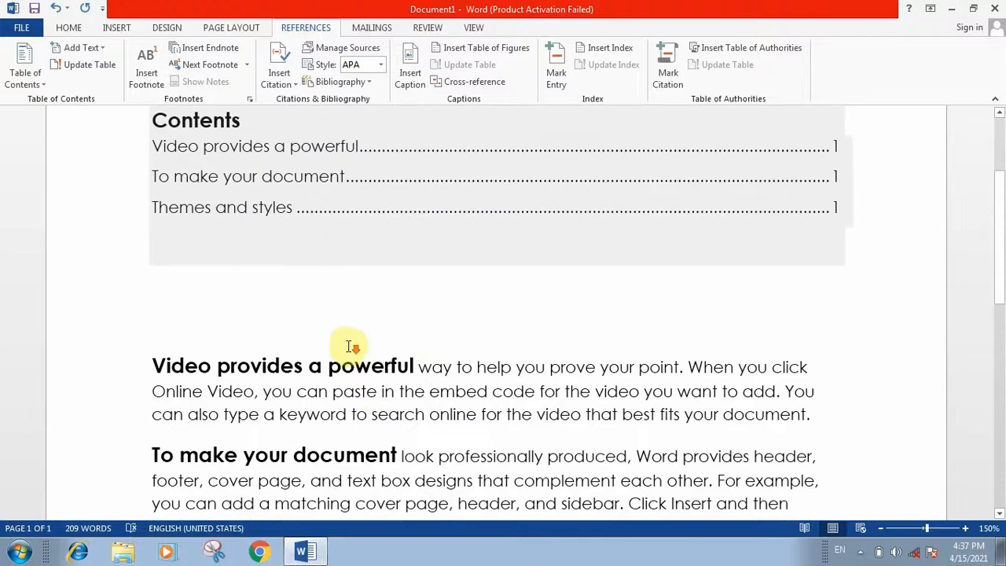
{"action": "scroll", "coordinate": [351, 345], "scroll_direction": "down", "scroll_amount": 1}
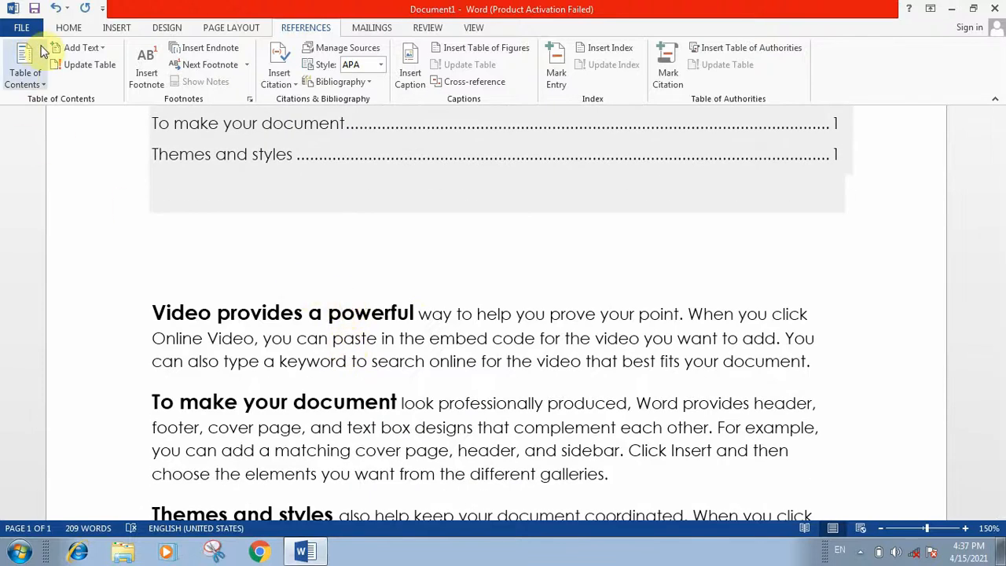
{"action": "left_click", "coordinate": [377, 281]}
{"action": "scroll", "coordinate": [445, 283], "scroll_direction": "down", "scroll_amount": 6}
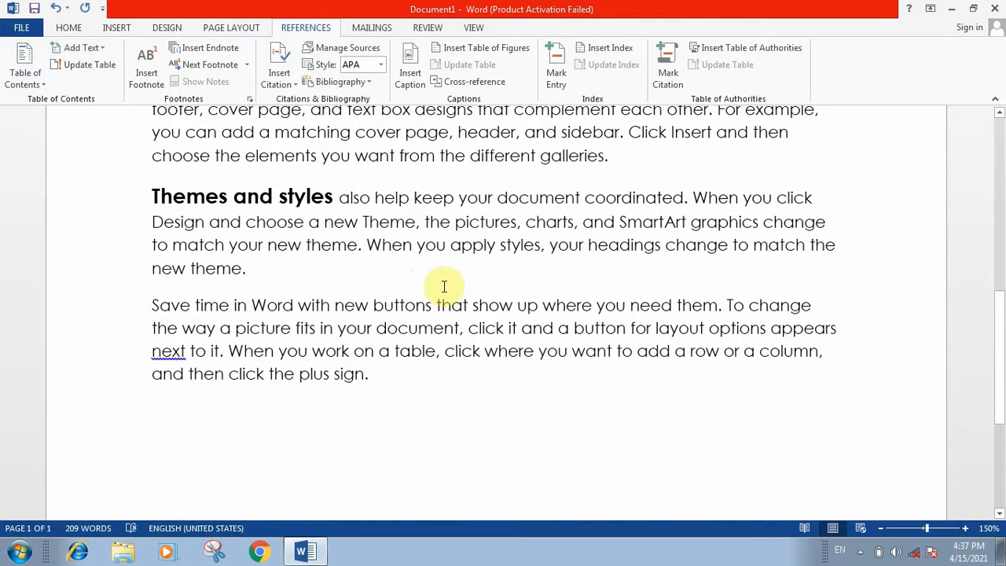
Split 'Save time in Word' onto its own line and mark it as a Level 1 contents entry.
{"action": "left_click", "coordinate": [295, 306]}
{"action": "key", "text": "Return"}
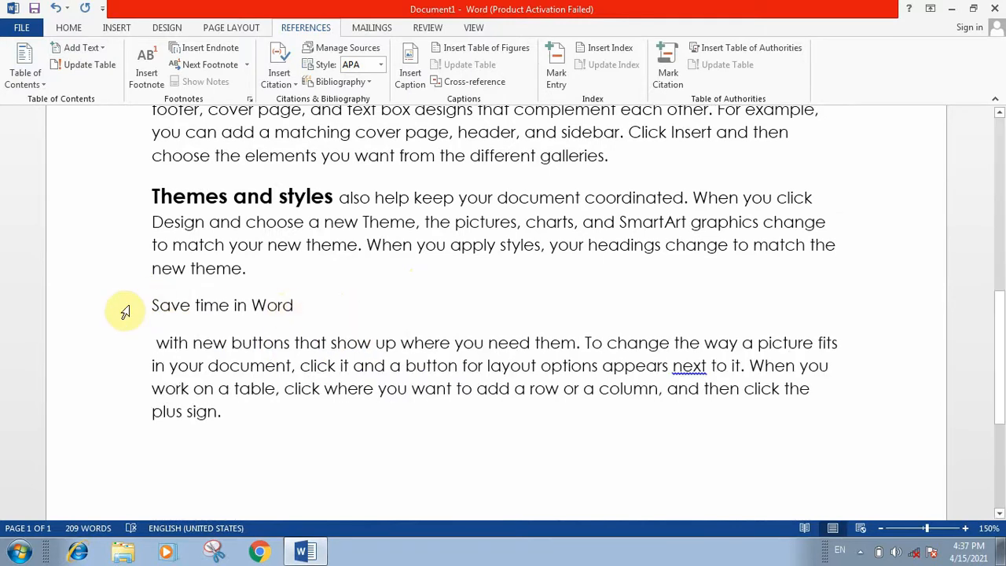
{"action": "left_click_drag", "start_coordinate": [145, 300], "coordinate": [375, 319]}
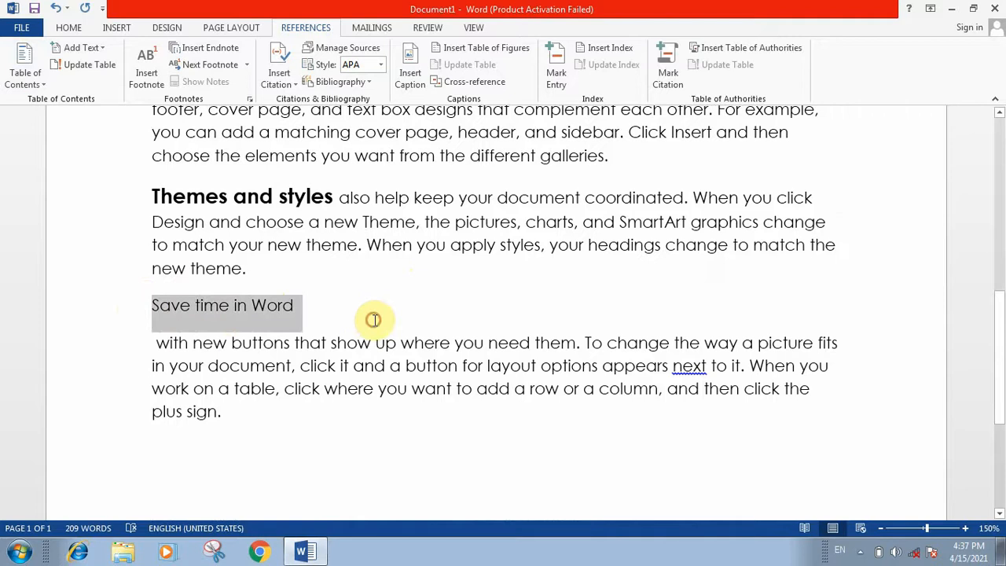
{"action": "left_click", "coordinate": [69, 29]}
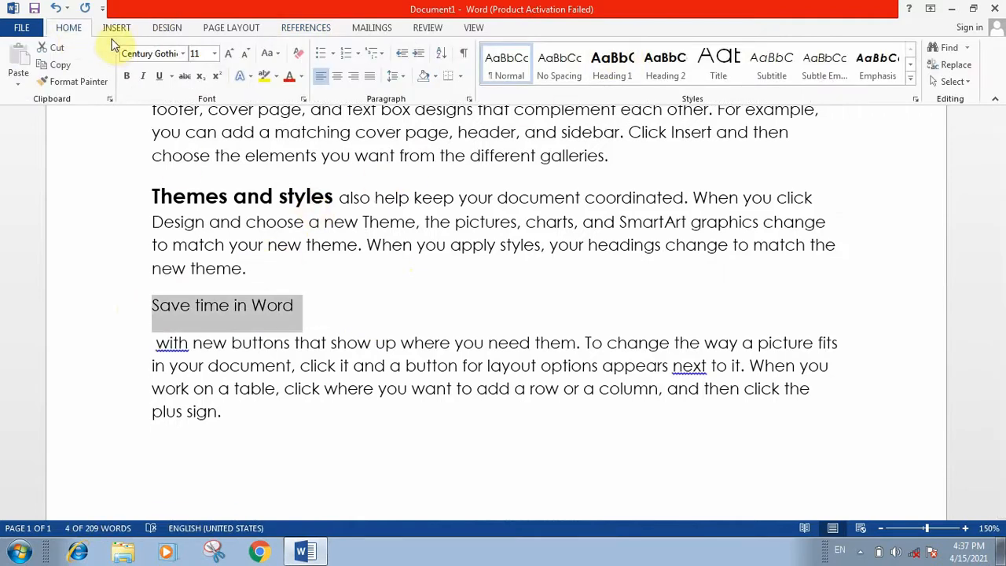
{"action": "left_click", "coordinate": [284, 28]}
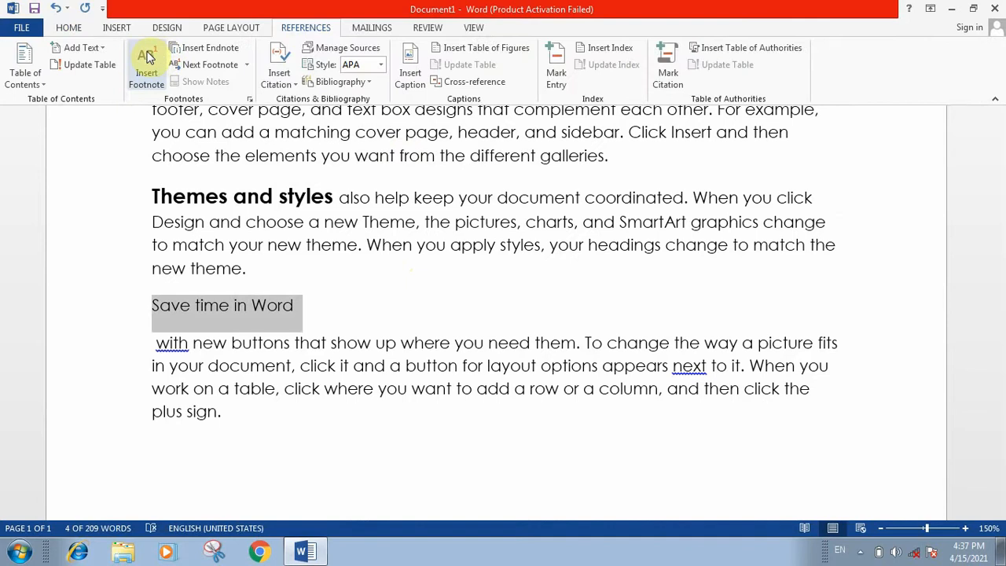
{"action": "left_click", "coordinate": [98, 48]}
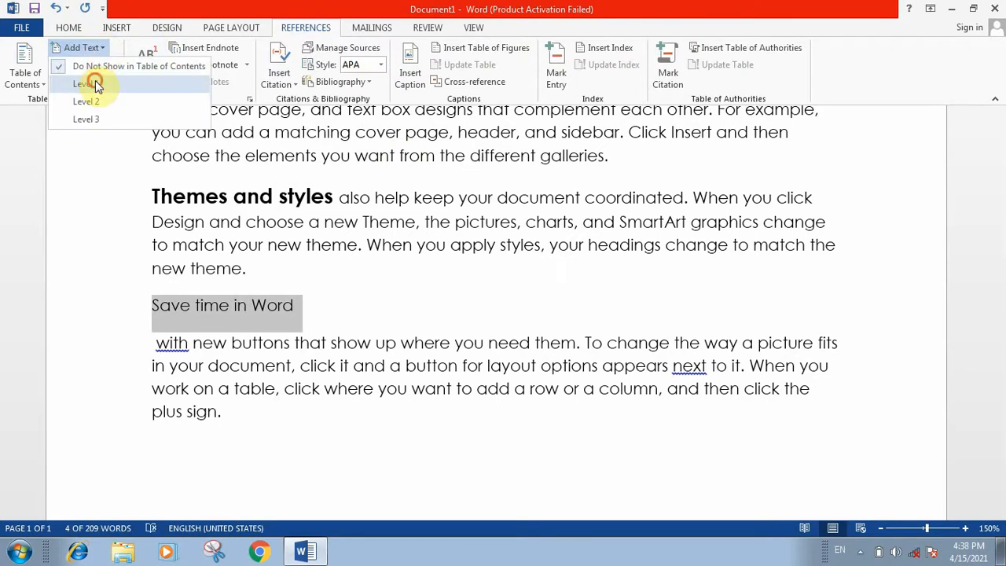
{"action": "left_click", "coordinate": [95, 82]}
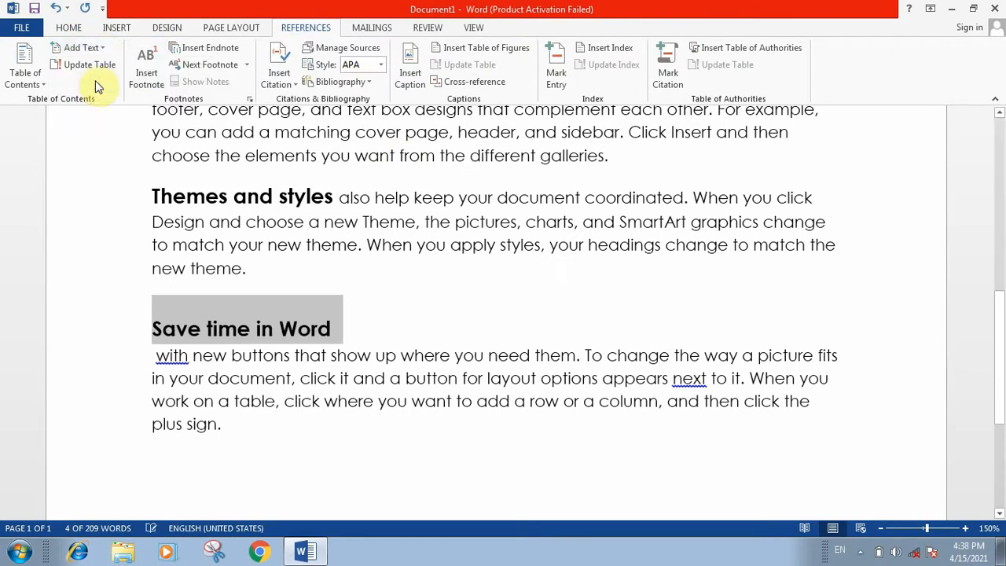
{"action": "left_click", "coordinate": [413, 341]}
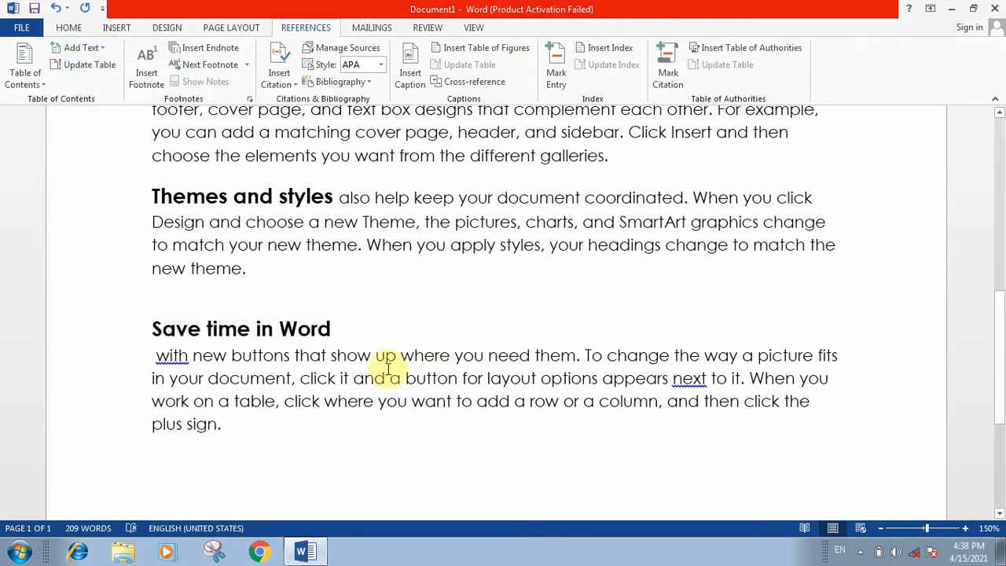
Run Update Table with 'Update entire table' so the contents includes 'Save time in Word'.
{"action": "scroll", "coordinate": [542, 333], "scroll_direction": "up", "scroll_amount": 6}
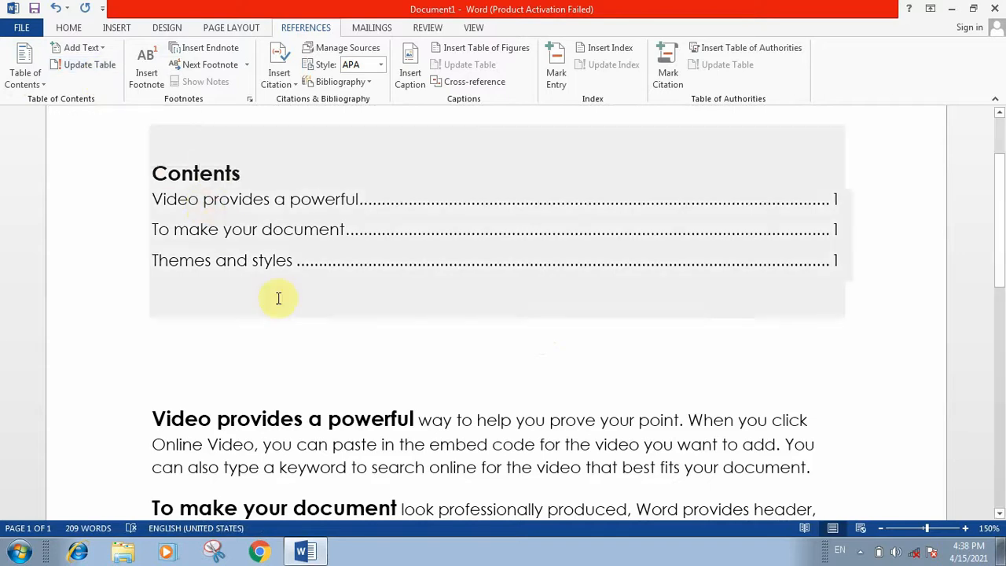
{"action": "left_click", "coordinate": [305, 236]}
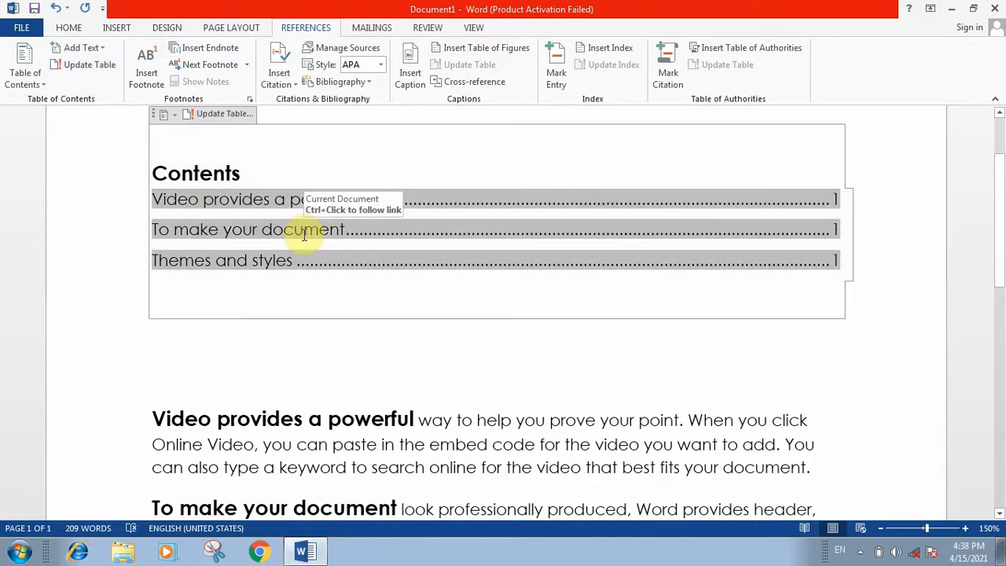
{"action": "left_click", "coordinate": [103, 66]}
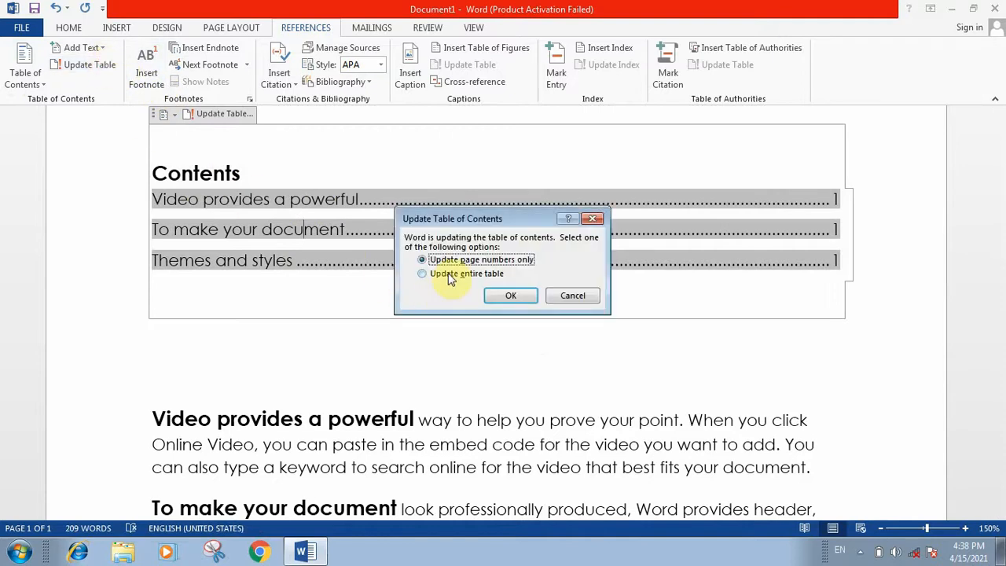
{"action": "left_click", "coordinate": [448, 272]}
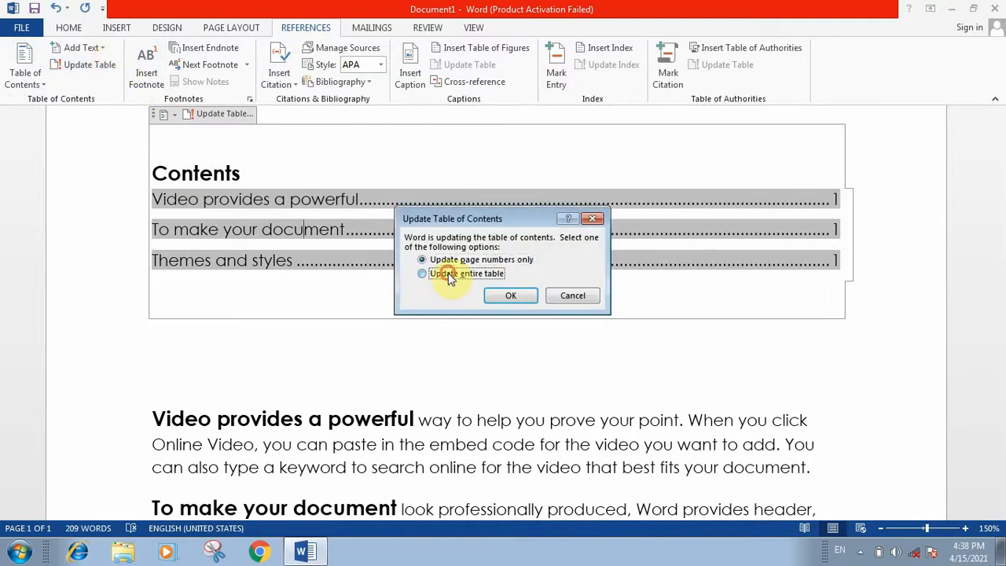
{"action": "left_click", "coordinate": [492, 297]}
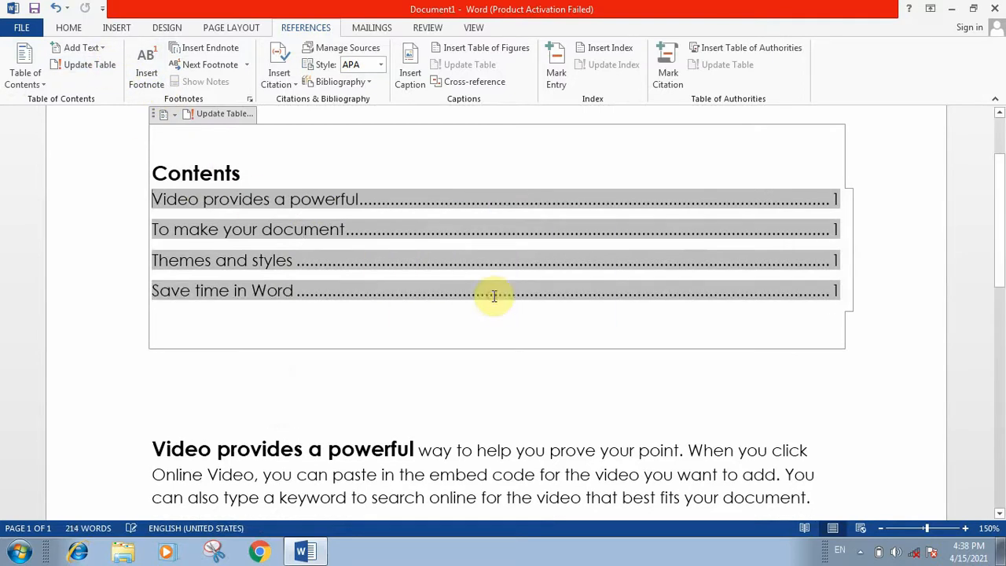
{"action": "left_click", "coordinate": [275, 407]}
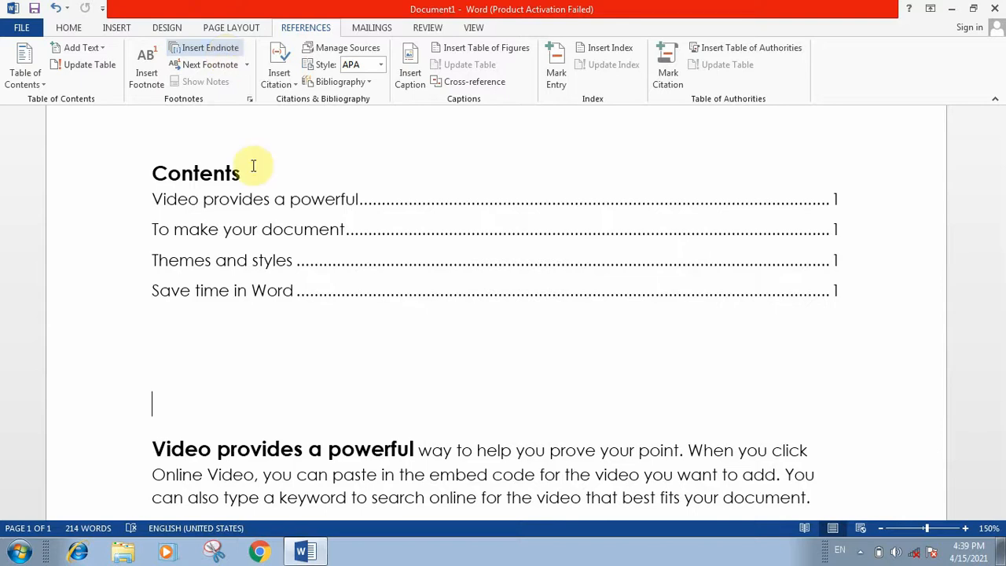
Insert footnote 1 reading 'very important' after 'document.' in the first paragraph.
{"action": "scroll", "coordinate": [532, 303], "scroll_direction": "down", "scroll_amount": 2}
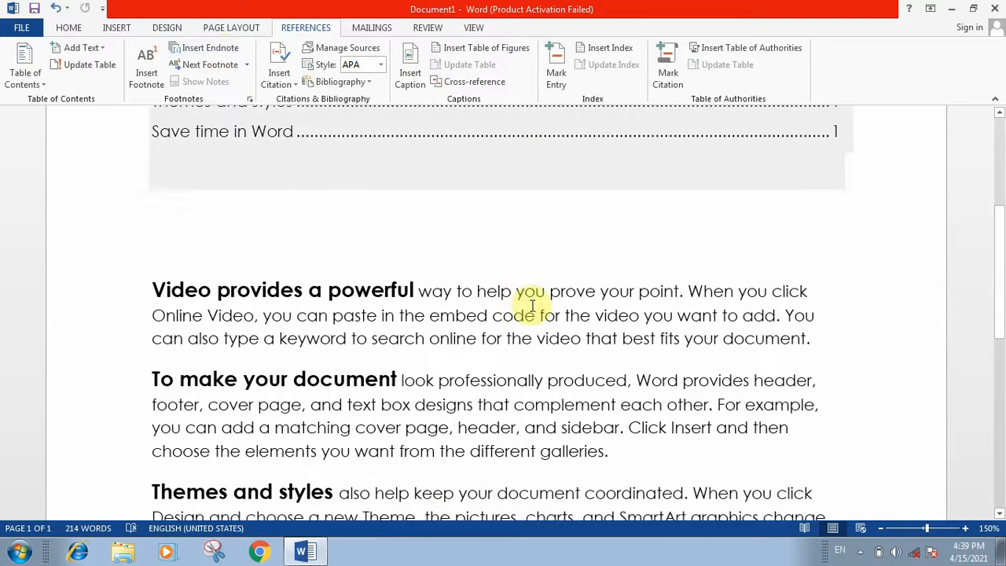
{"action": "left_click", "coordinate": [812, 340]}
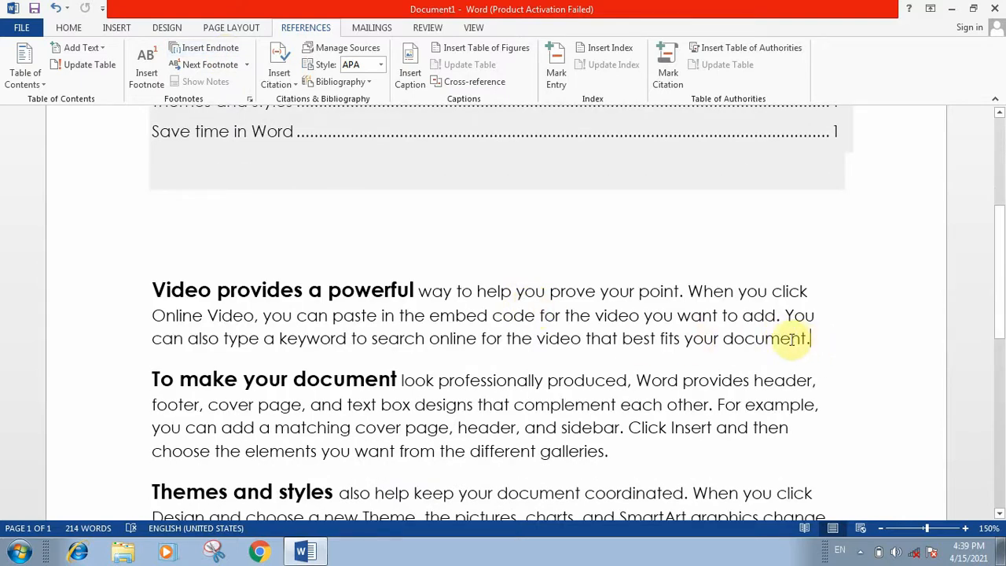
{"action": "left_click", "coordinate": [154, 81]}
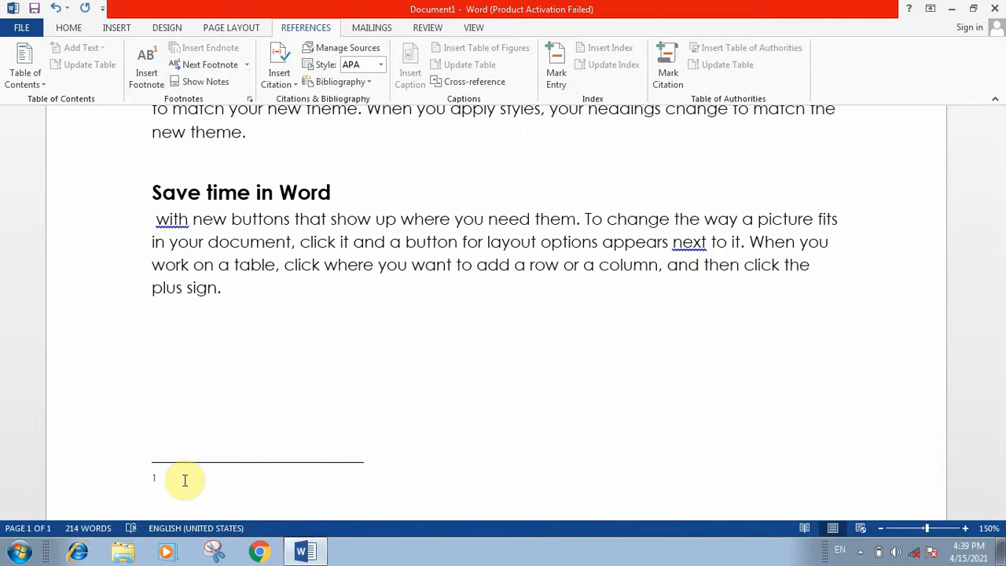
{"action": "type", "text": "very im"}
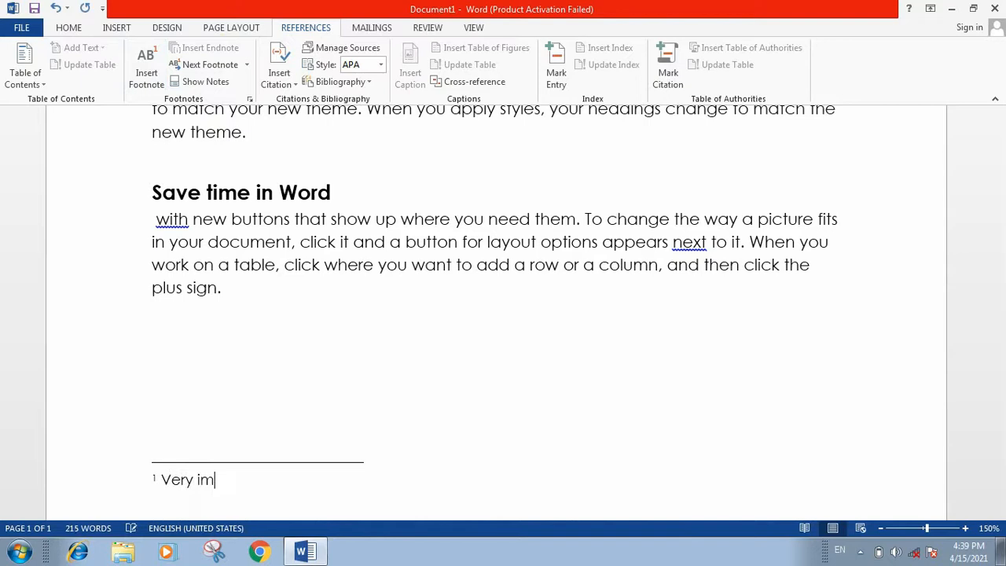
{"action": "type", "text": "portant"}
{"action": "key", "text": "Return"}
{"action": "scroll", "coordinate": [259, 547], "scroll_direction": "up", "scroll_amount": 5}
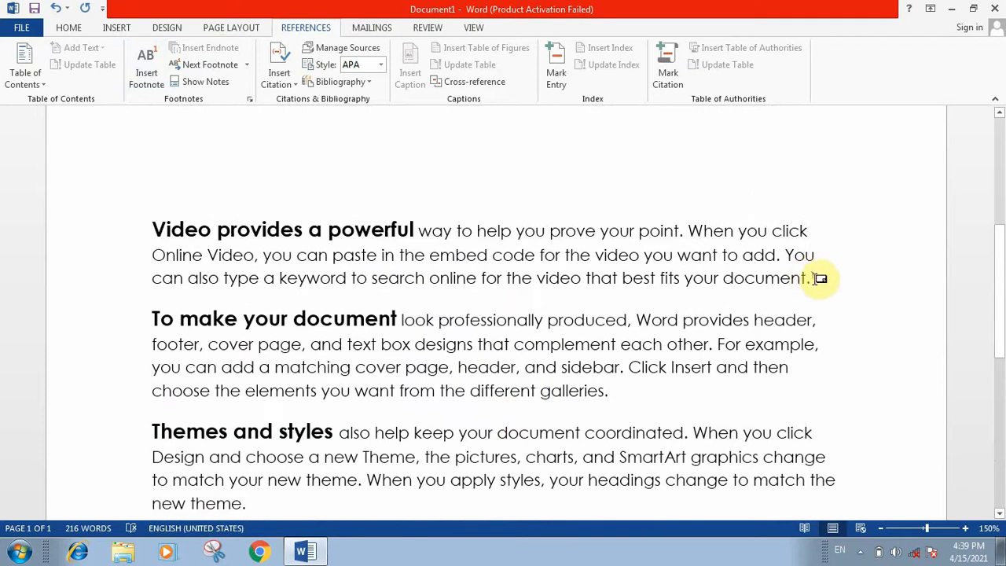
{"action": "mouse_move", "coordinate": [815, 278]}
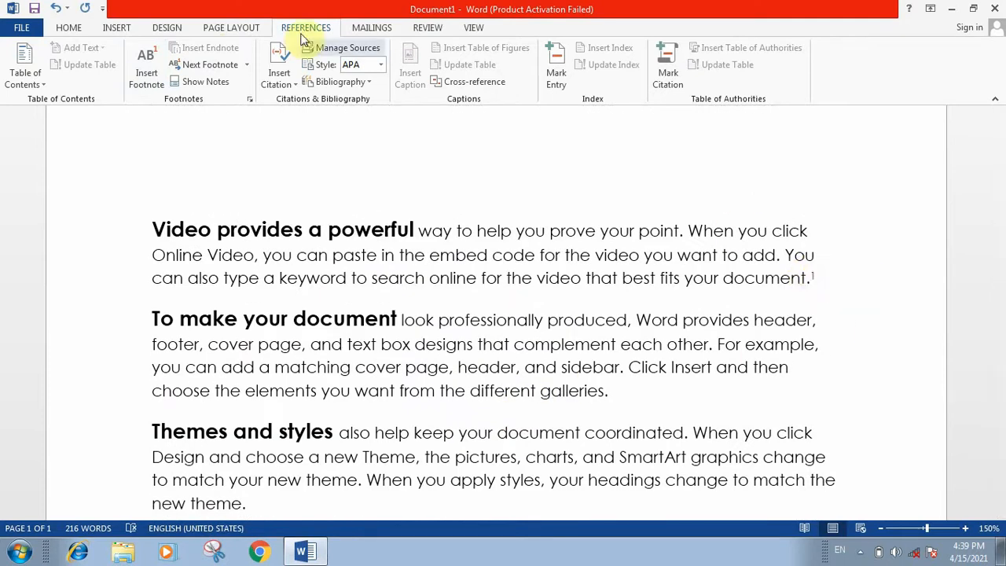
{"action": "left_click", "coordinate": [611, 393]}
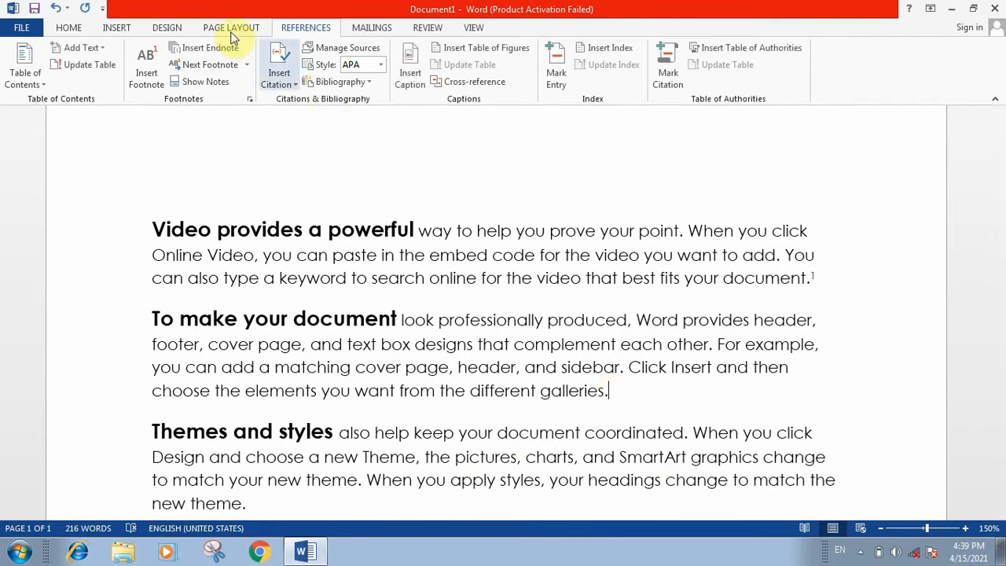
Insert endnote i reading 'not important' after 'galleries.'.
{"action": "left_click", "coordinate": [208, 48]}
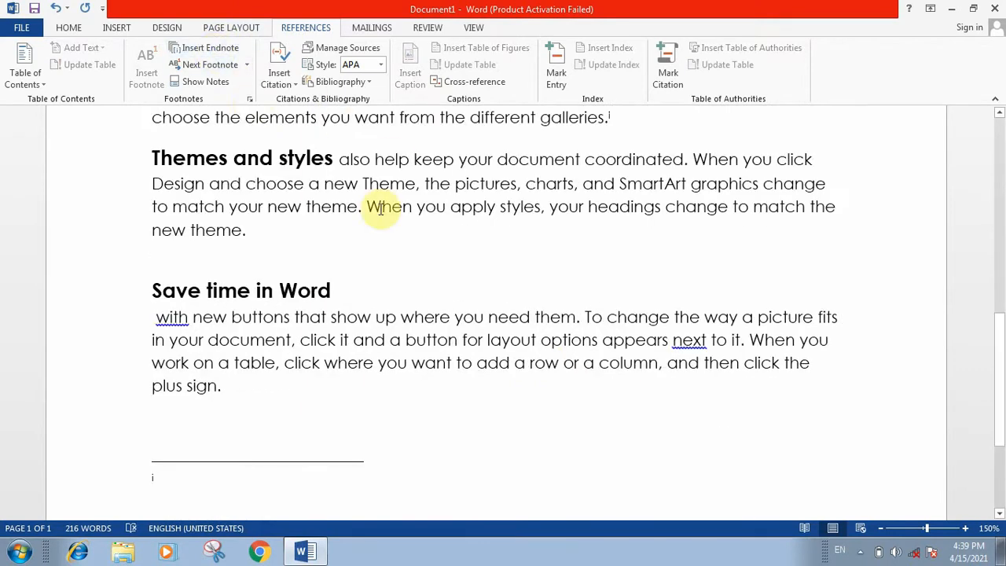
{"action": "scroll", "coordinate": [249, 485], "scroll_direction": "down", "scroll_amount": 2}
{"action": "scroll", "coordinate": [250, 484], "scroll_direction": "down", "scroll_amount": 1}
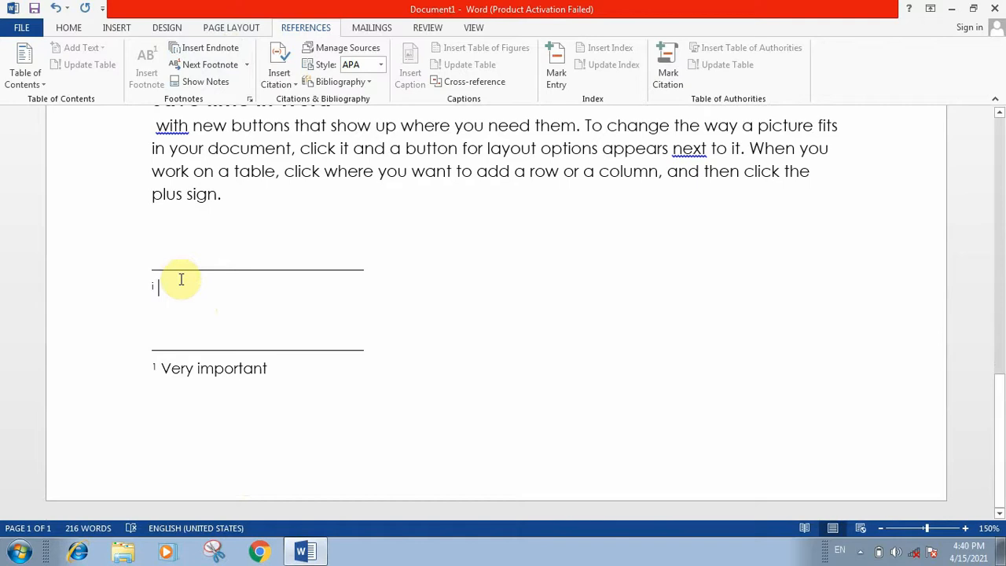
{"action": "type", "text": "not im"}
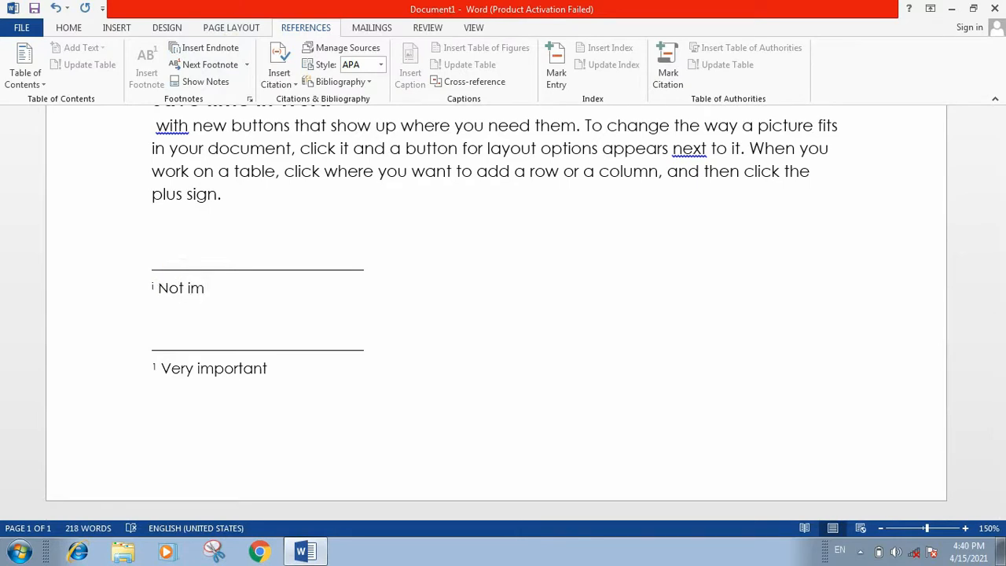
{"action": "type", "text": "portant"}
{"action": "key", "text": "Return"}
{"action": "scroll", "coordinate": [184, 278], "scroll_direction": "up", "scroll_amount": 5}
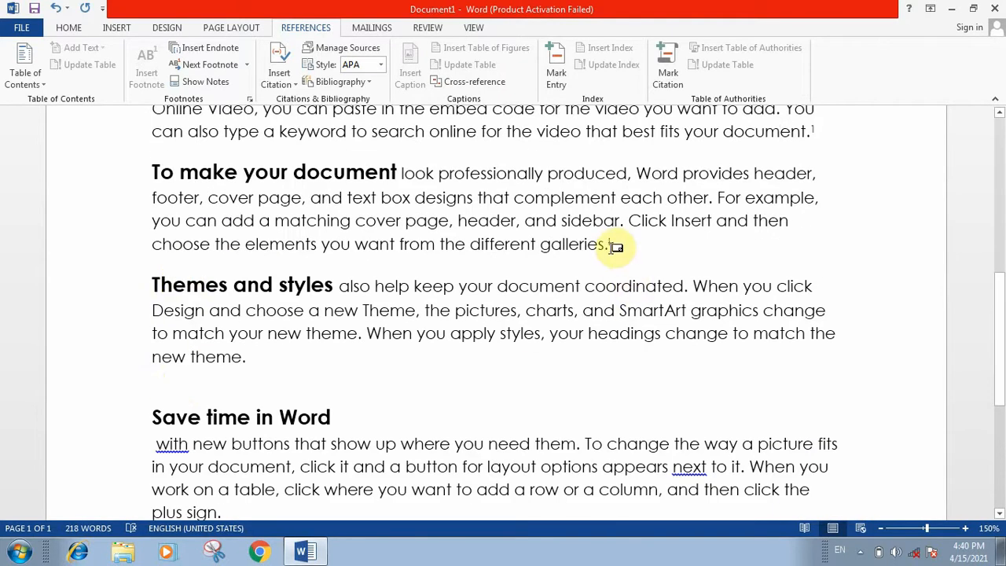
{"action": "mouse_move", "coordinate": [616, 246]}
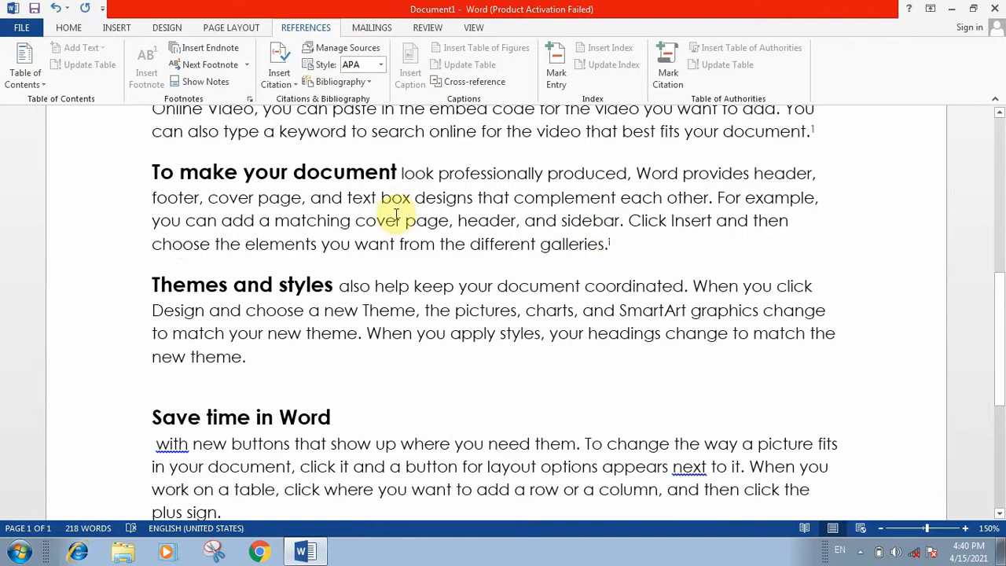
{"action": "left_click", "coordinate": [245, 66]}
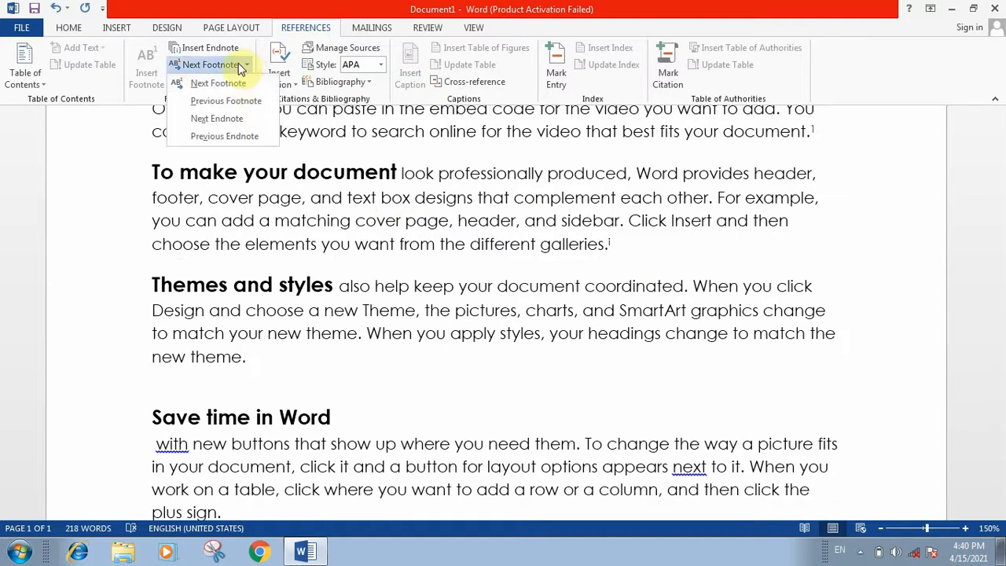
{"action": "left_click", "coordinate": [307, 162]}
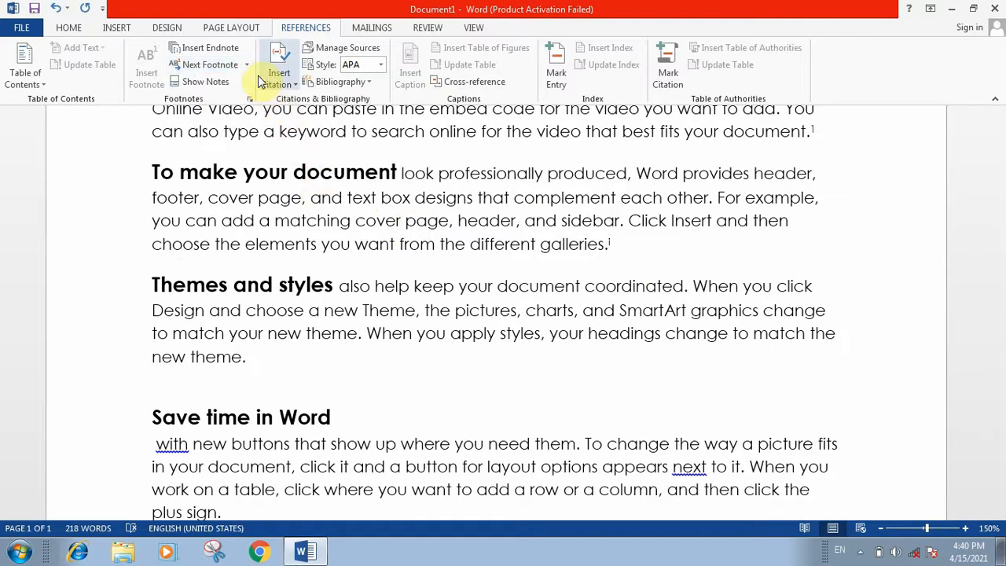
{"action": "left_click", "coordinate": [247, 64]}
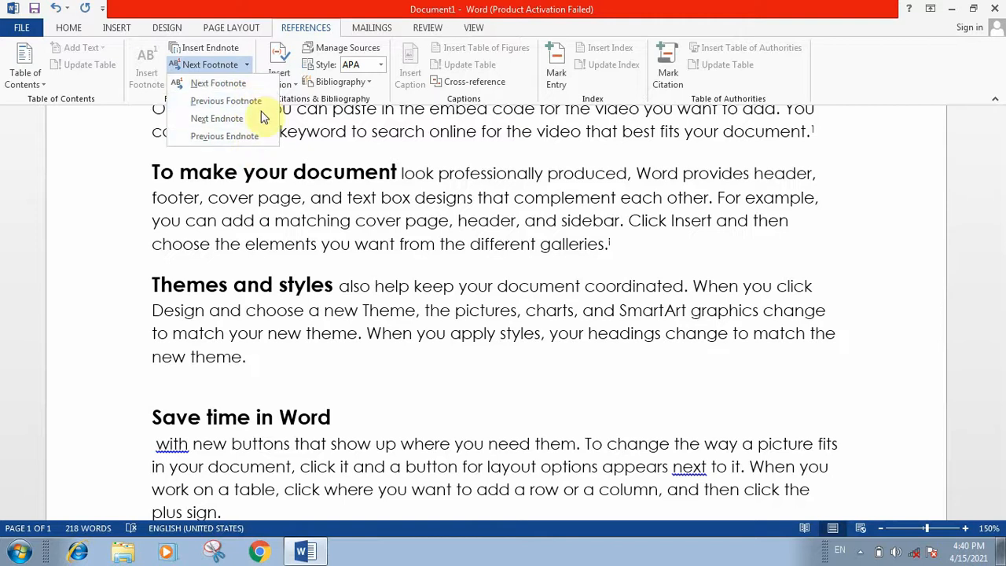
{"action": "left_click", "coordinate": [297, 183]}
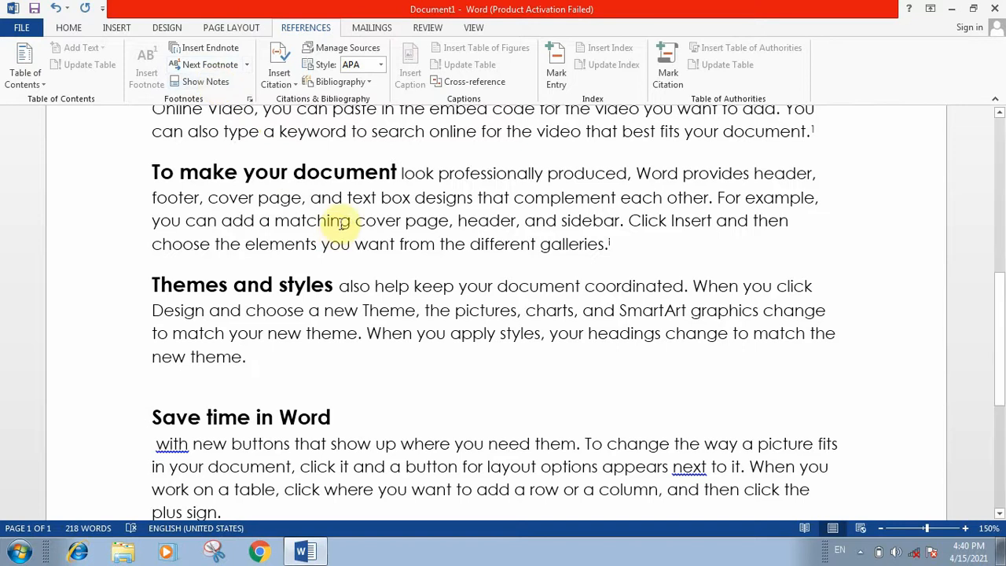
{"action": "left_click", "coordinate": [337, 171]}
{"action": "scroll", "coordinate": [311, 152], "scroll_direction": "up", "scroll_amount": 3}
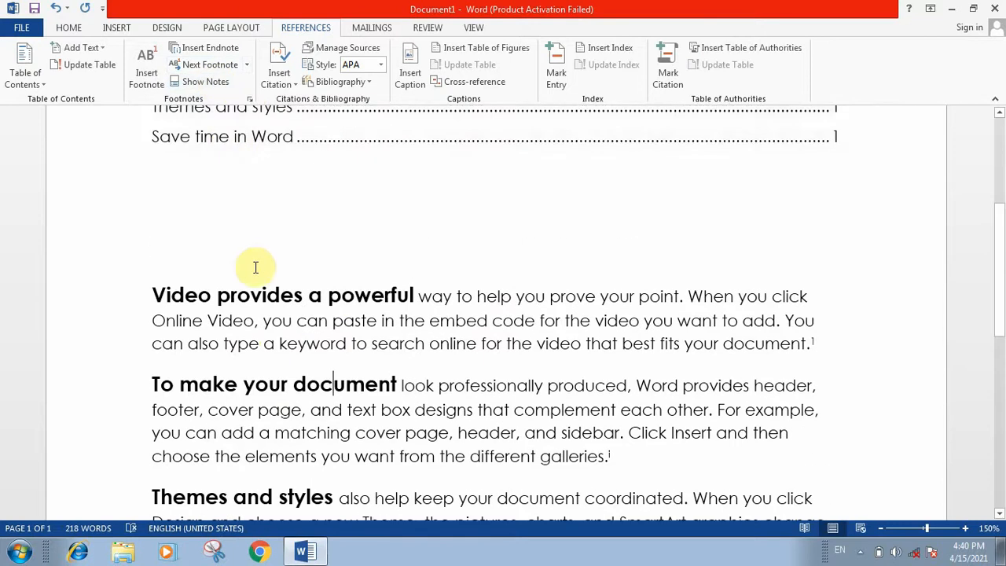
{"action": "left_click", "coordinate": [267, 294]}
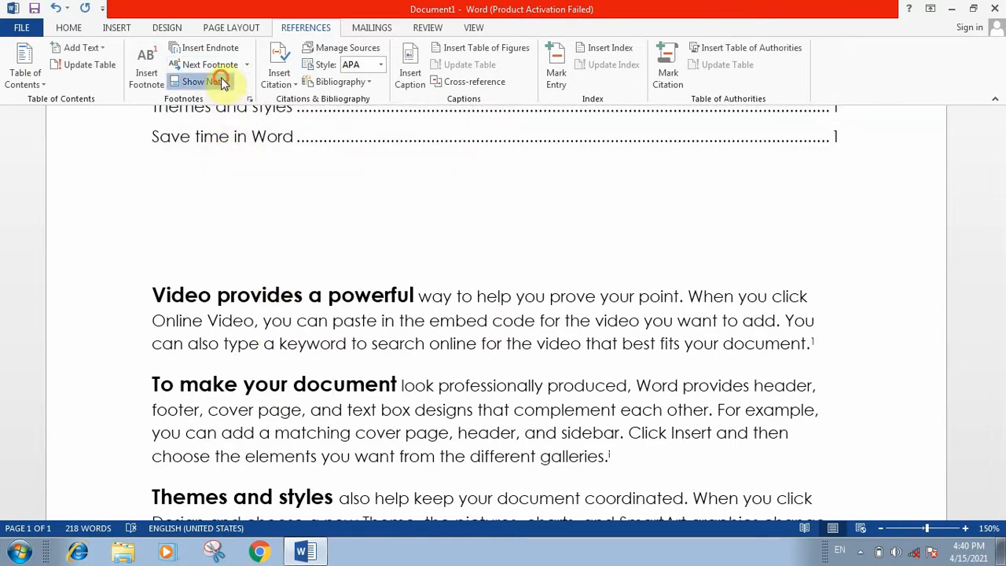
{"action": "left_click", "coordinate": [216, 81]}
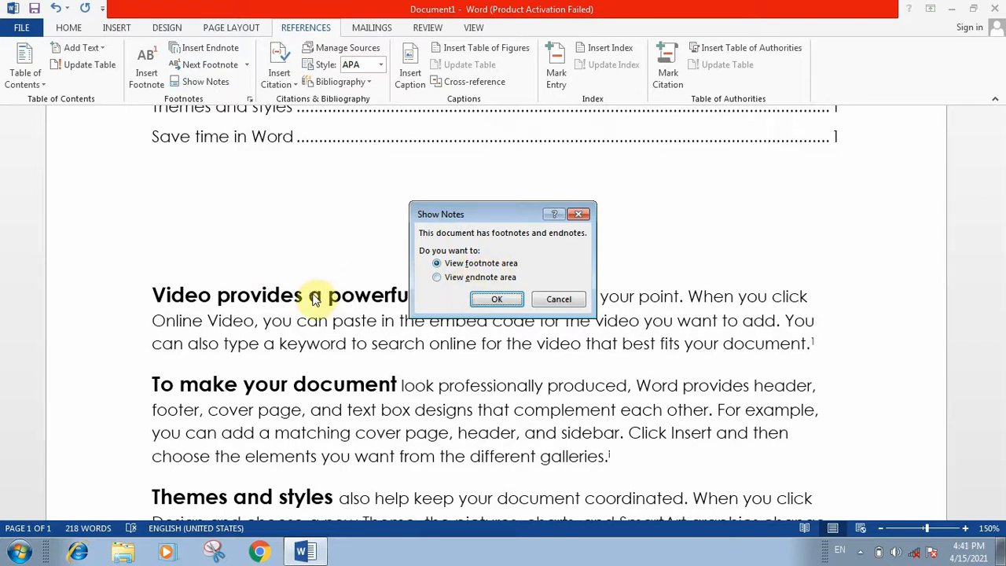
{"action": "left_click", "coordinate": [498, 301]}
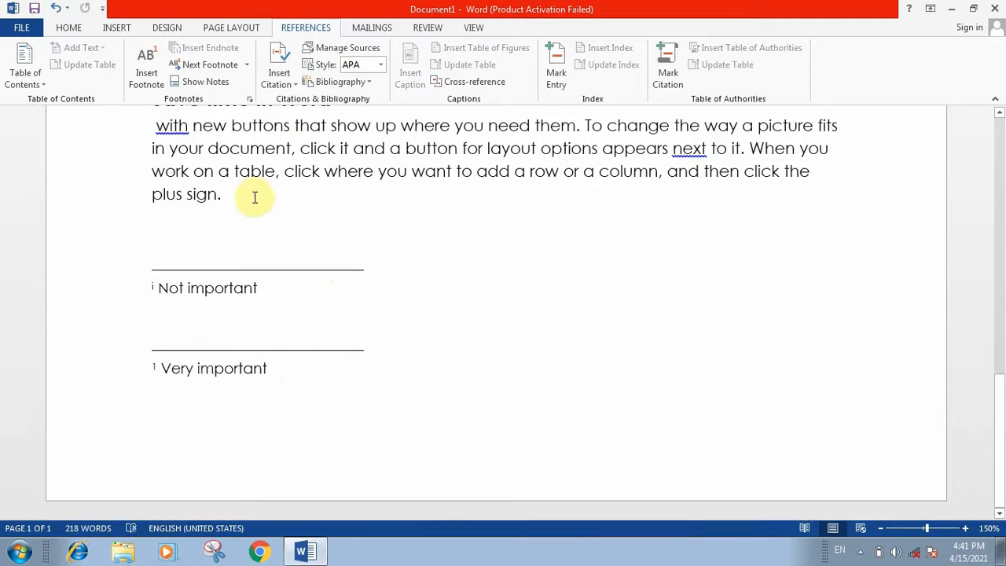
{"action": "left_click", "coordinate": [223, 87]}
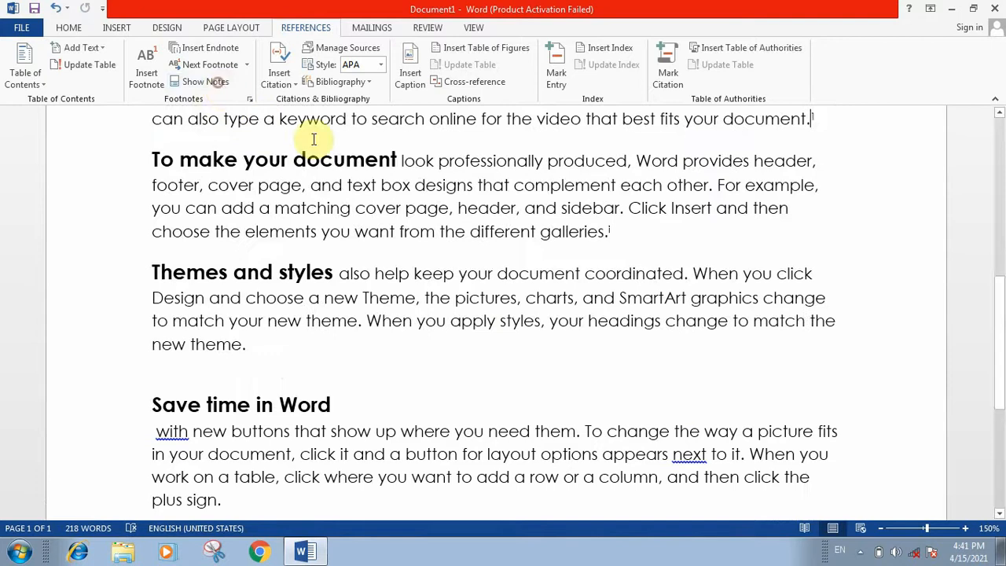
{"action": "left_click", "coordinate": [223, 88]}
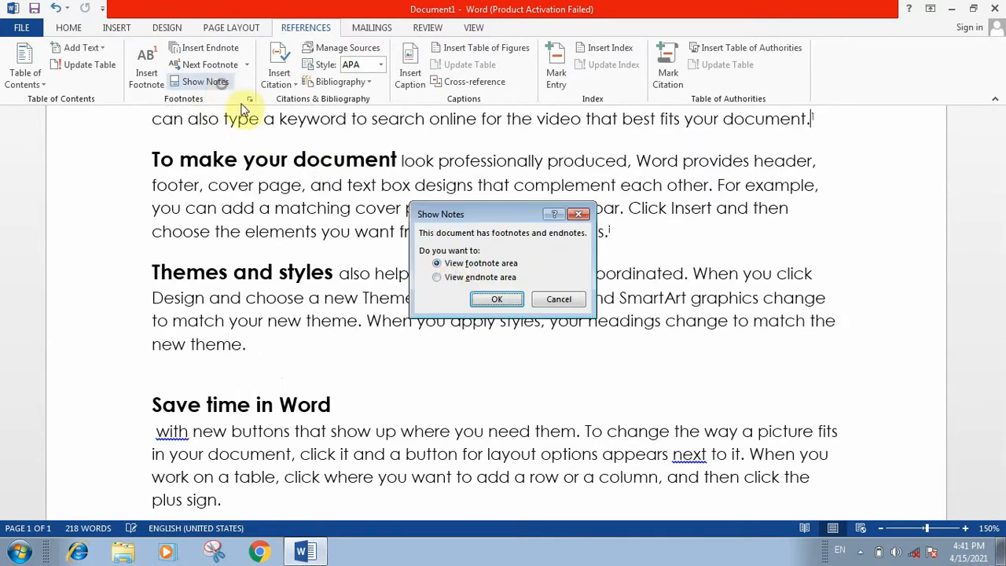
{"action": "left_click", "coordinate": [450, 277]}
{"action": "left_click", "coordinate": [494, 299]}
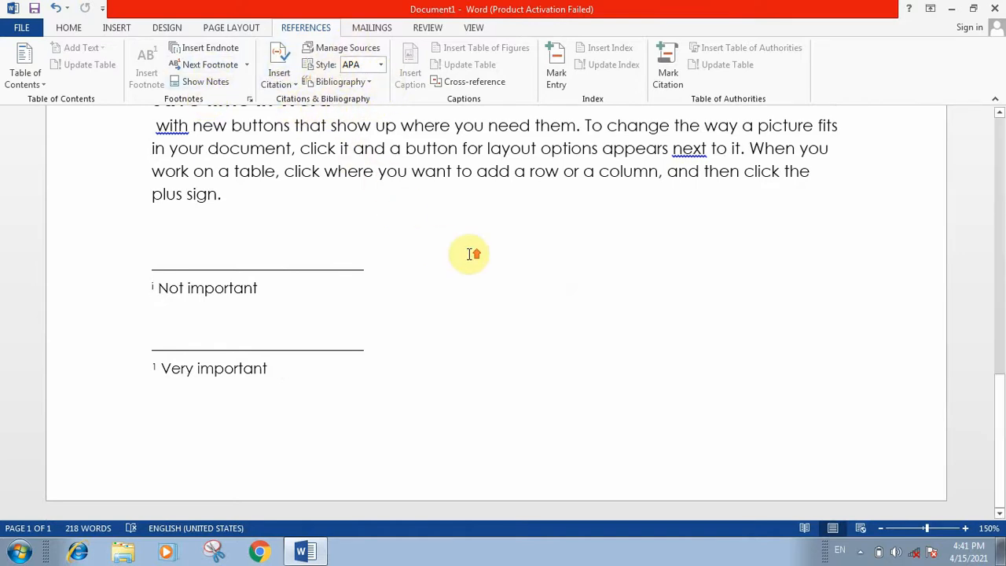
{"action": "scroll", "coordinate": [472, 254], "scroll_direction": "up", "scroll_amount": 10}
{"action": "scroll", "coordinate": [472, 254], "scroll_direction": "down", "scroll_amount": 5}
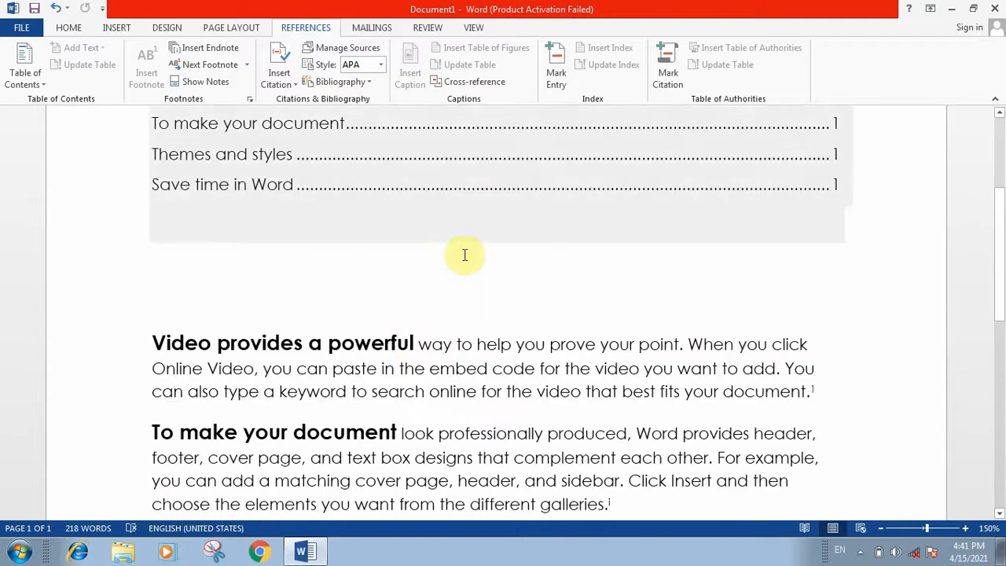
{"action": "scroll", "coordinate": [437, 262], "scroll_direction": "down", "scroll_amount": 1}
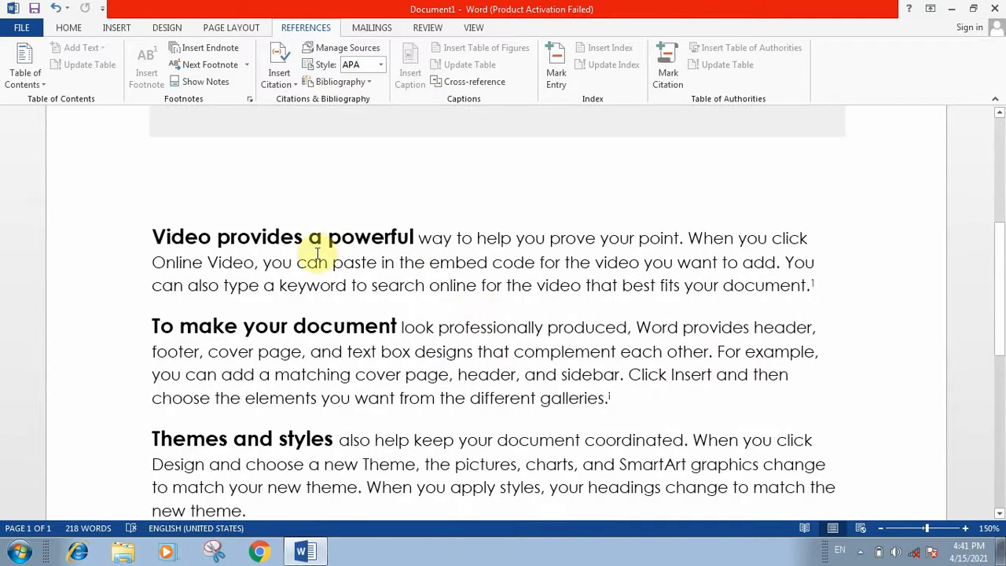
{"action": "scroll", "coordinate": [684, 336], "scroll_direction": "down", "scroll_amount": 3}
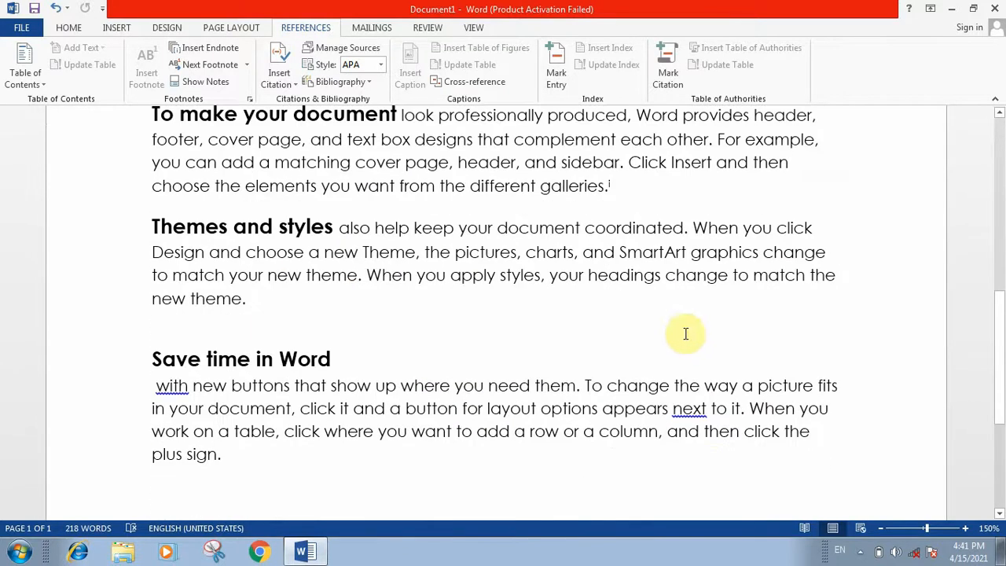
After 'new theme.', start a new Book citation source and enter the author's name.
{"action": "left_click", "coordinate": [310, 297]}
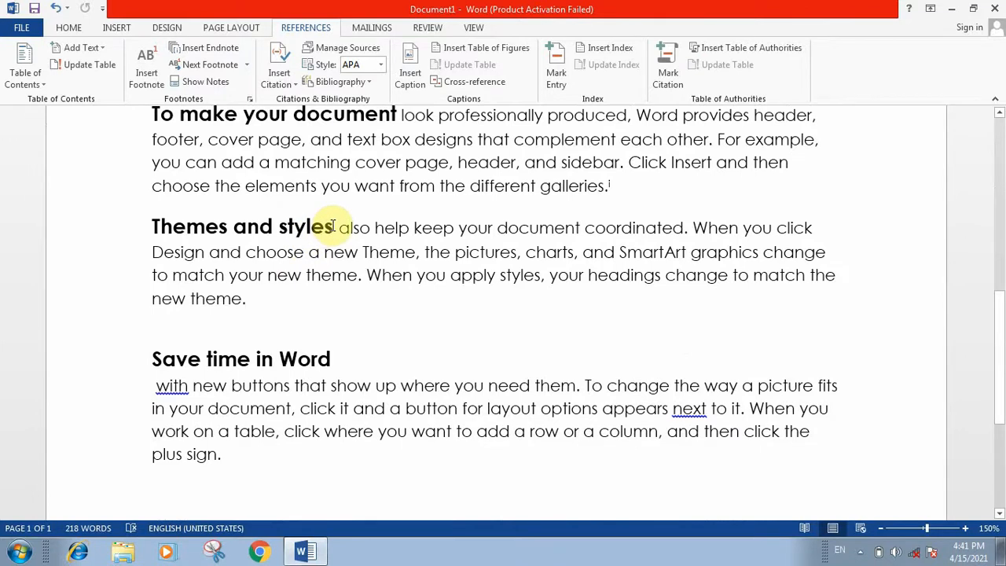
{"action": "left_click", "coordinate": [281, 81]}
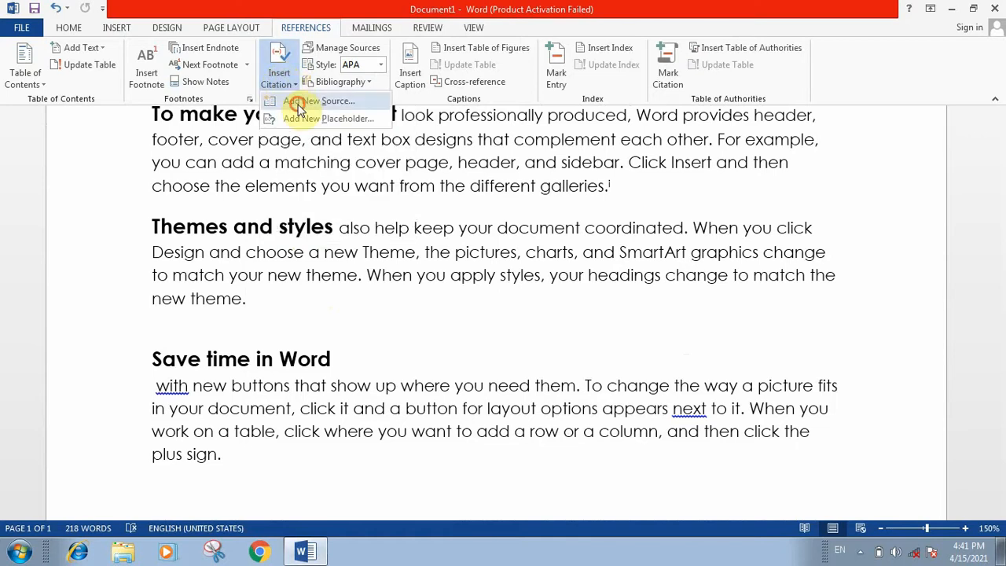
{"action": "left_click", "coordinate": [297, 103]}
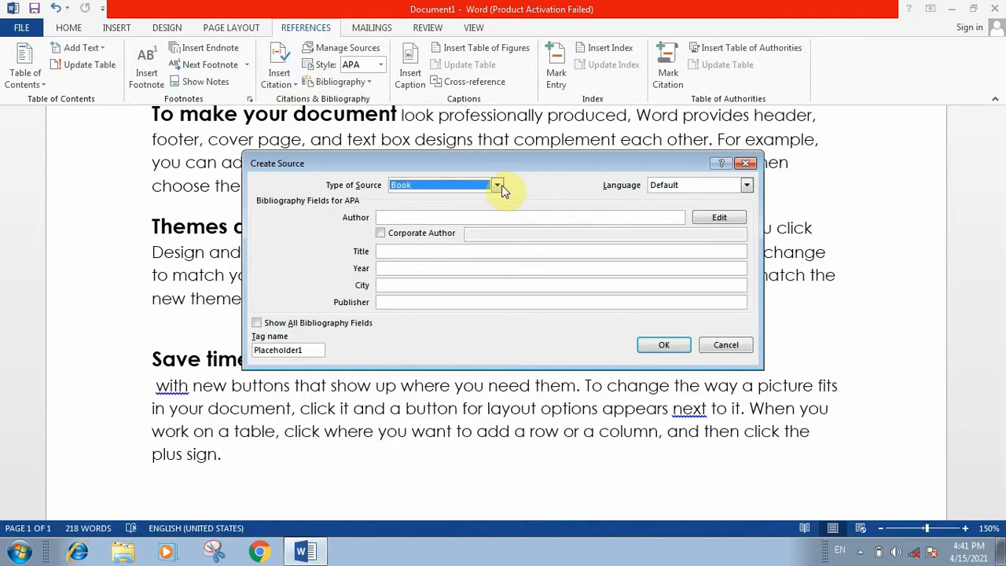
{"action": "left_click", "coordinate": [447, 215]}
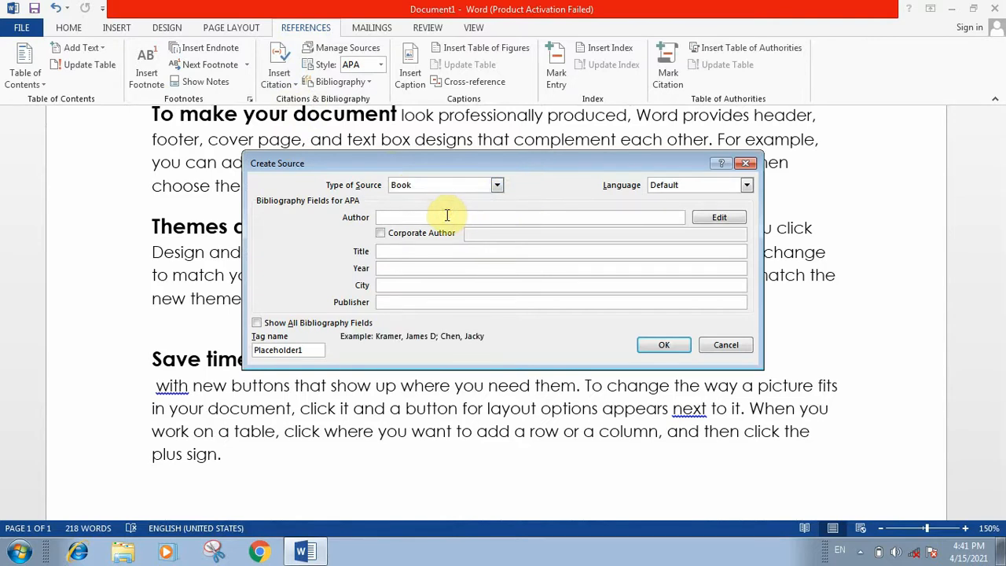
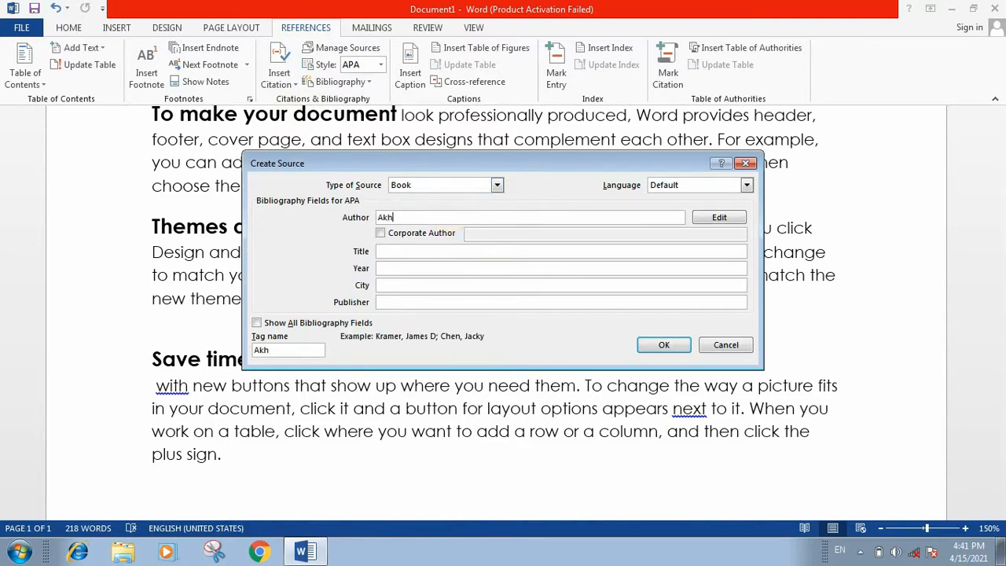
Fill in title 'My passion technology', year 2021 and city, then save the source to insert the citation.
{"action": "left_click", "coordinate": [413, 250]}
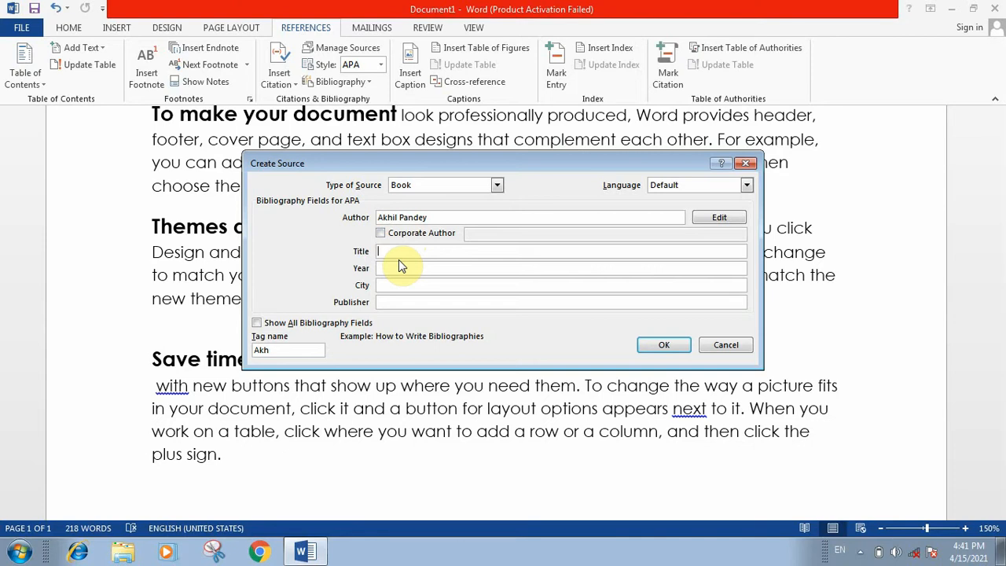
{"action": "type", "text": "My passion technology"}
{"action": "left_click", "coordinate": [431, 268]}
{"action": "type", "text": "2021"}
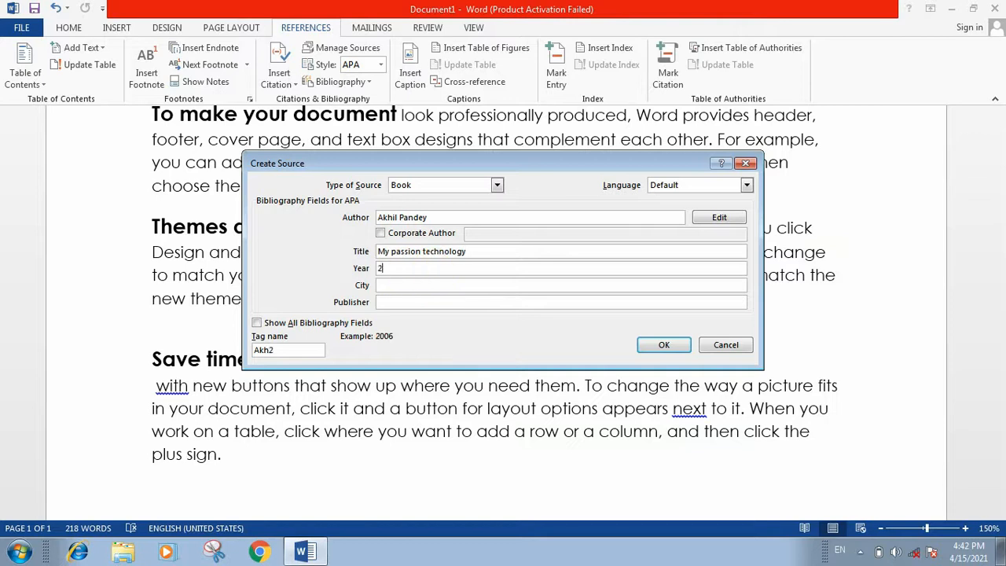
{"action": "left_click", "coordinate": [441, 285]}
{"action": "type", "text": "Basti , uttar pradesh"}
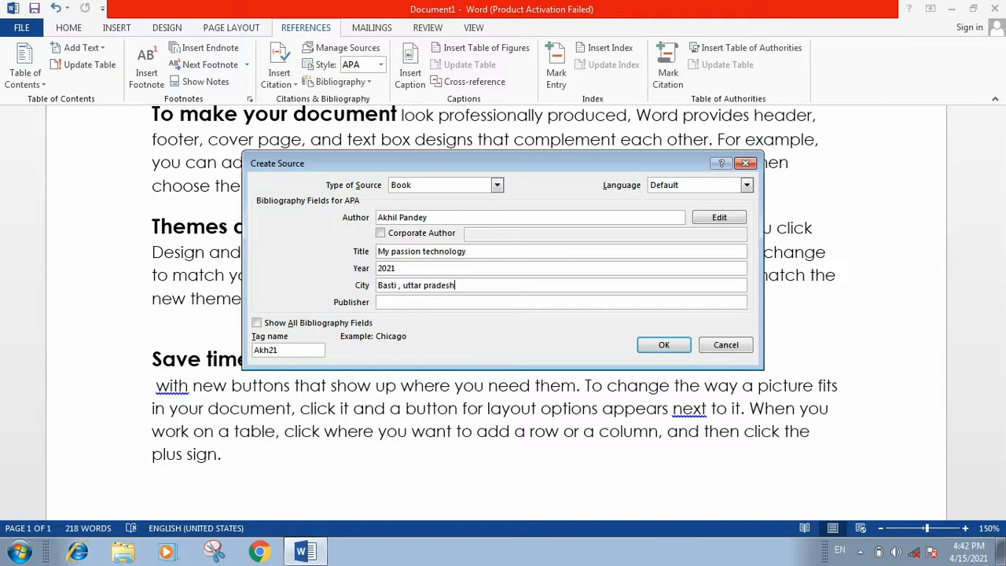
{"action": "left_click", "coordinate": [458, 300]}
{"action": "left_click_drag", "start_coordinate": [633, 162], "coordinate": [591, 134]}
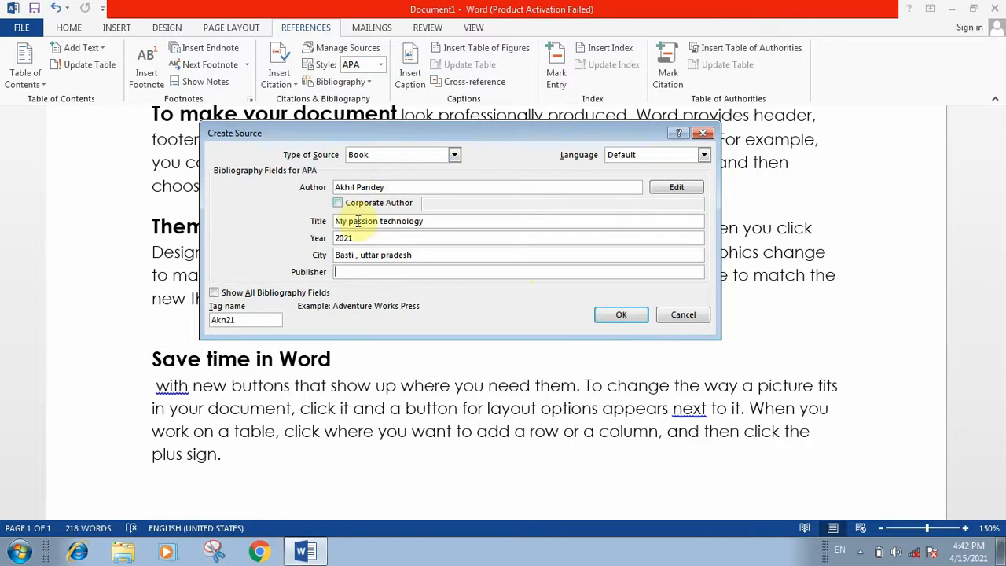
{"action": "left_click", "coordinate": [621, 314]}
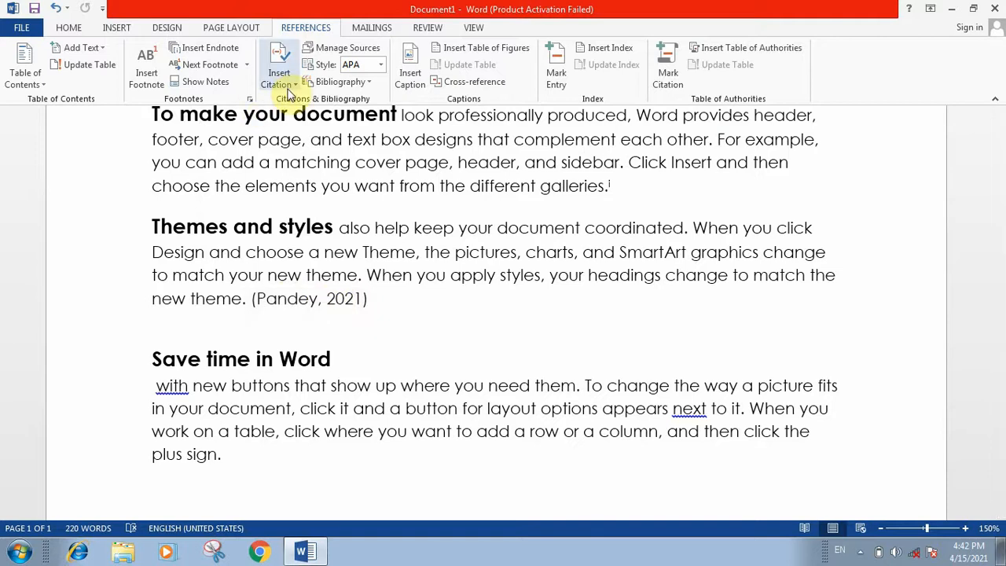
Check the new citation, then open Manage Sources to view the 2021 'My passion technology' book source.
{"action": "left_click", "coordinate": [337, 301]}
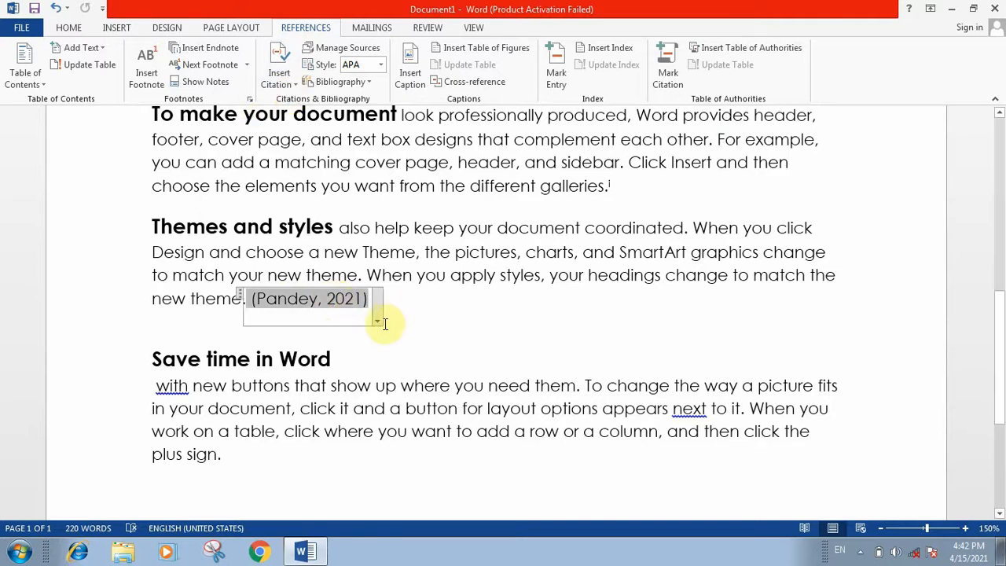
{"action": "left_click", "coordinate": [399, 296]}
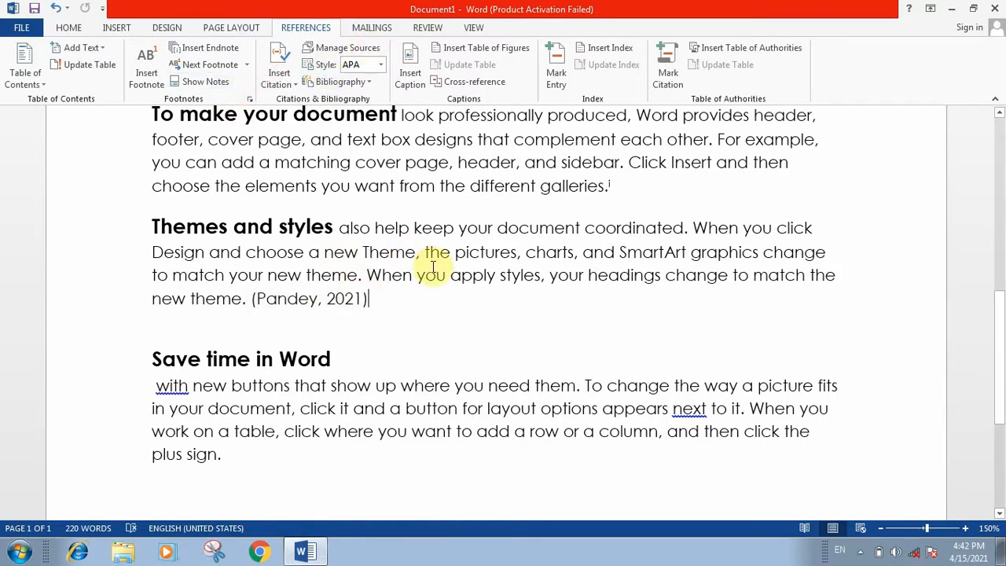
{"action": "left_click", "coordinate": [351, 47]}
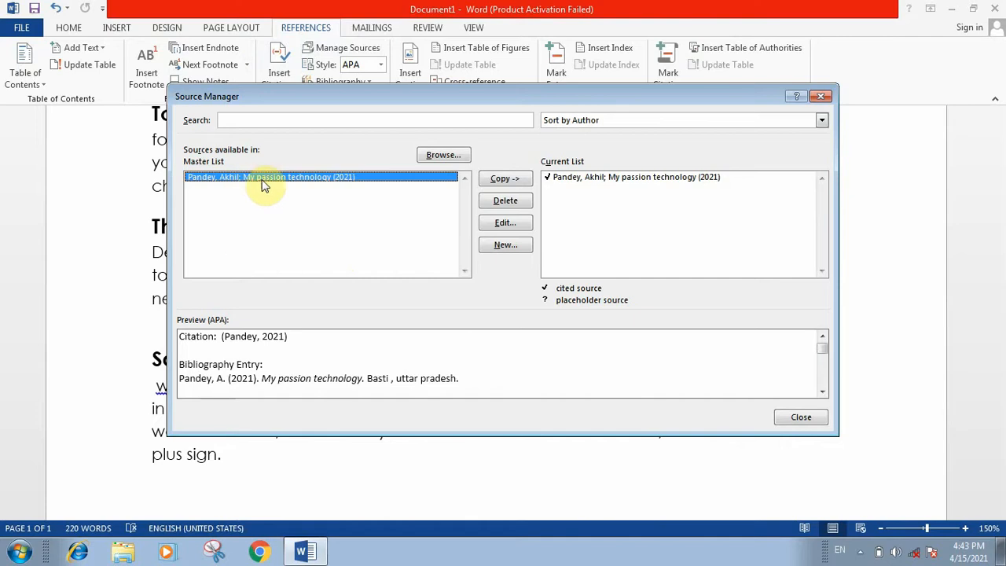
Review the Pandey book source's details, then close Source Manager without changes.
{"action": "left_click", "coordinate": [506, 224]}
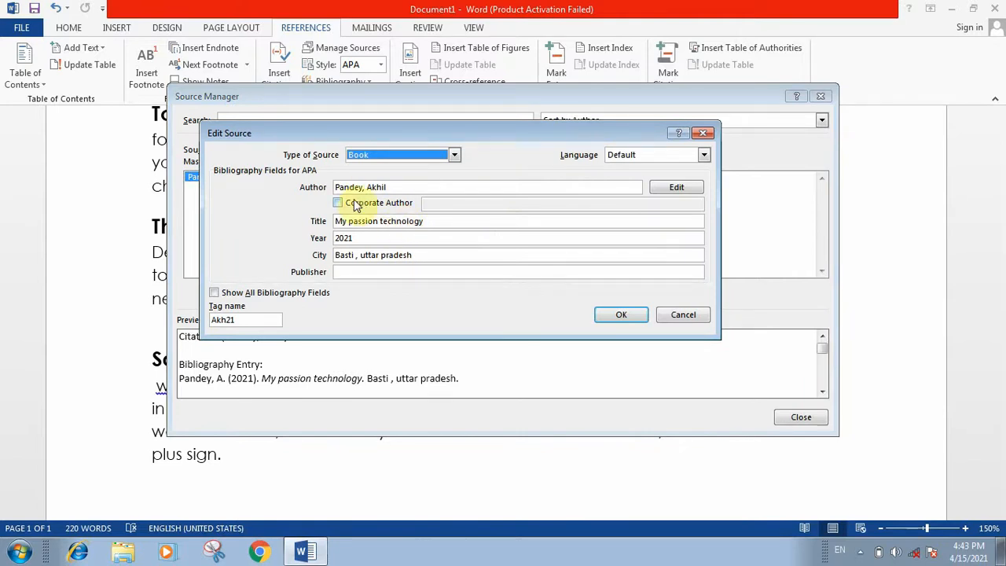
{"action": "left_click", "coordinate": [621, 315]}
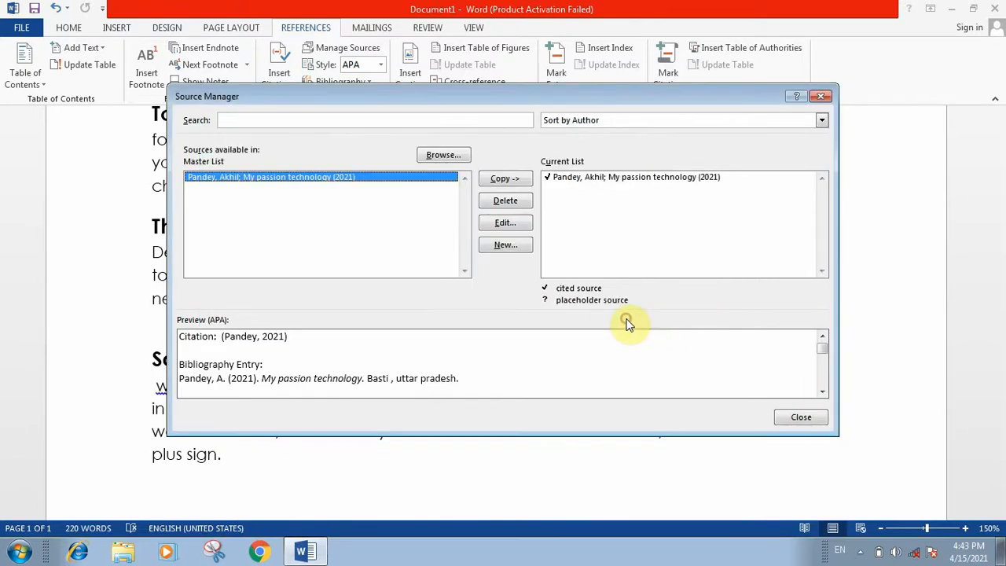
{"action": "left_click", "coordinate": [800, 417]}
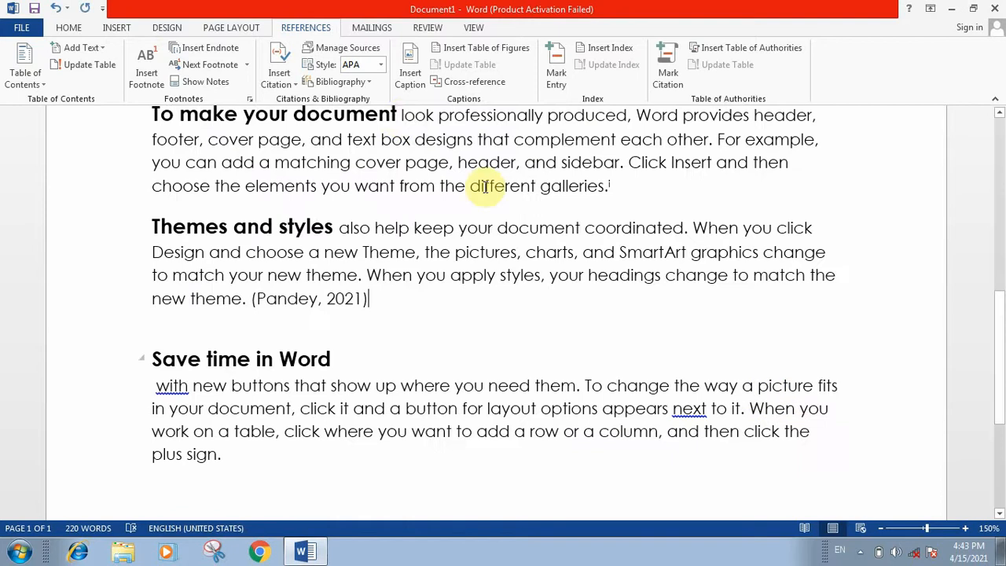
Try the GOST and GB7714 citation styles, then settle on MLA so the citation reads (Pandey).
{"action": "left_click", "coordinate": [381, 66]}
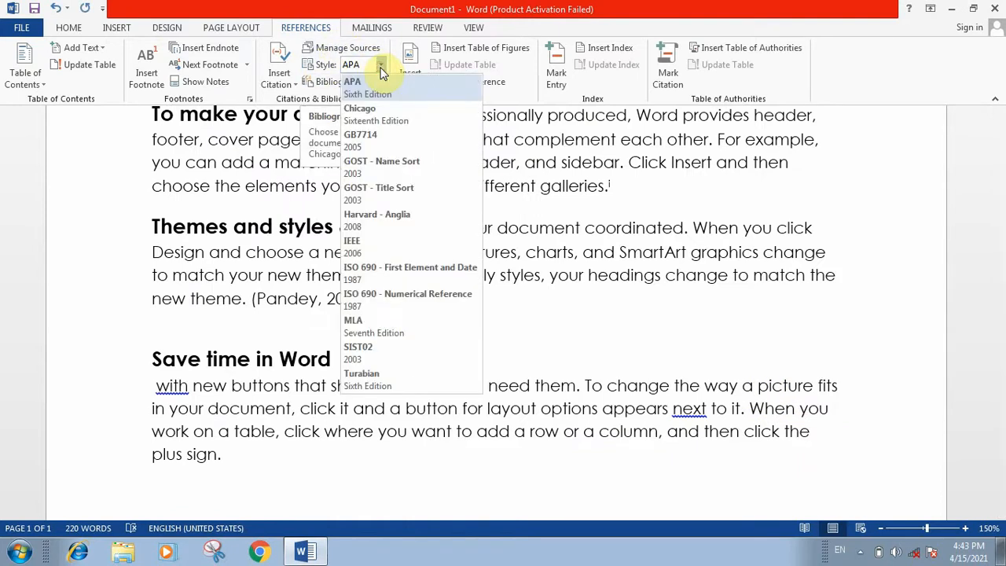
{"action": "left_click", "coordinate": [398, 166]}
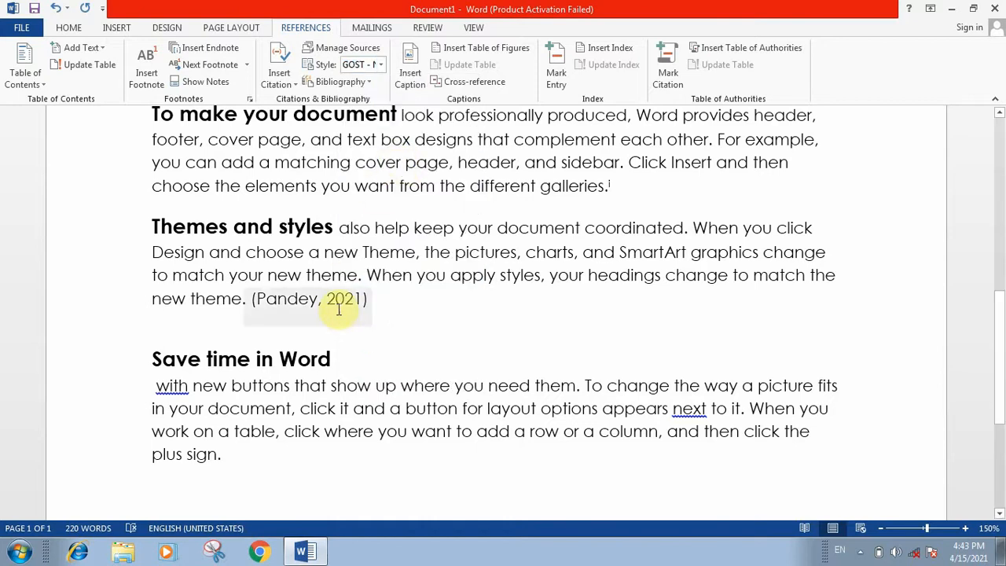
{"action": "left_click", "coordinate": [381, 64]}
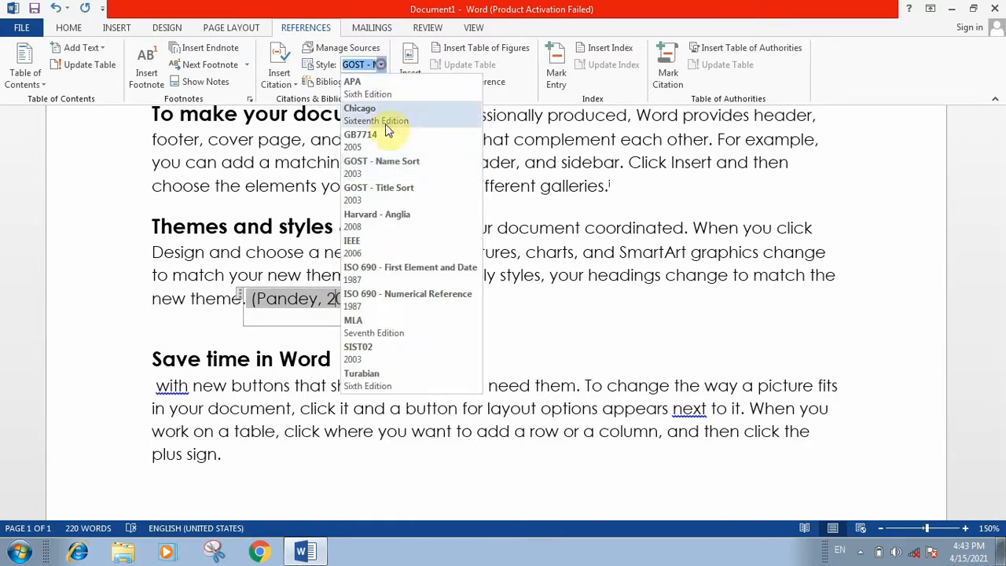
{"action": "left_click", "coordinate": [387, 134]}
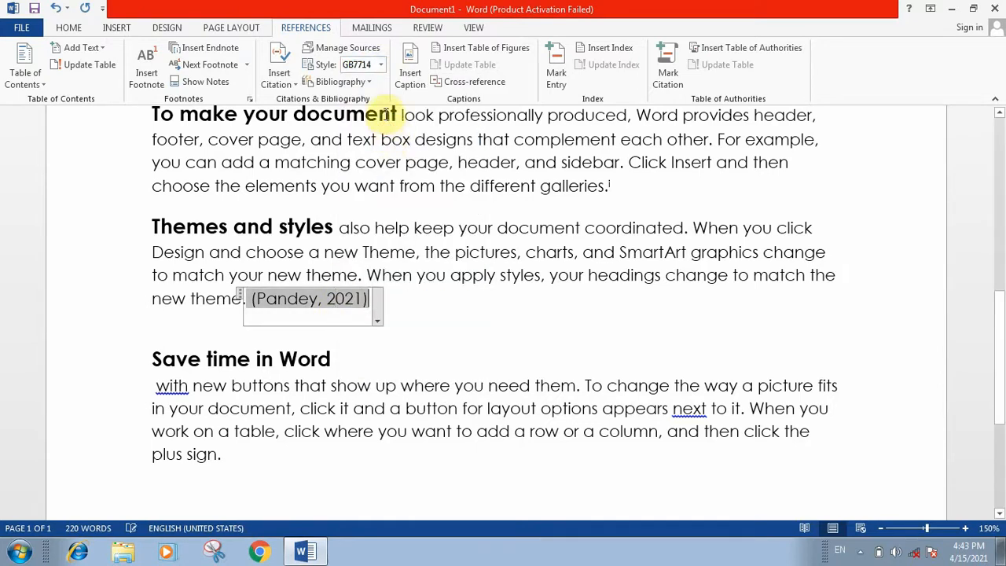
{"action": "left_click", "coordinate": [381, 64]}
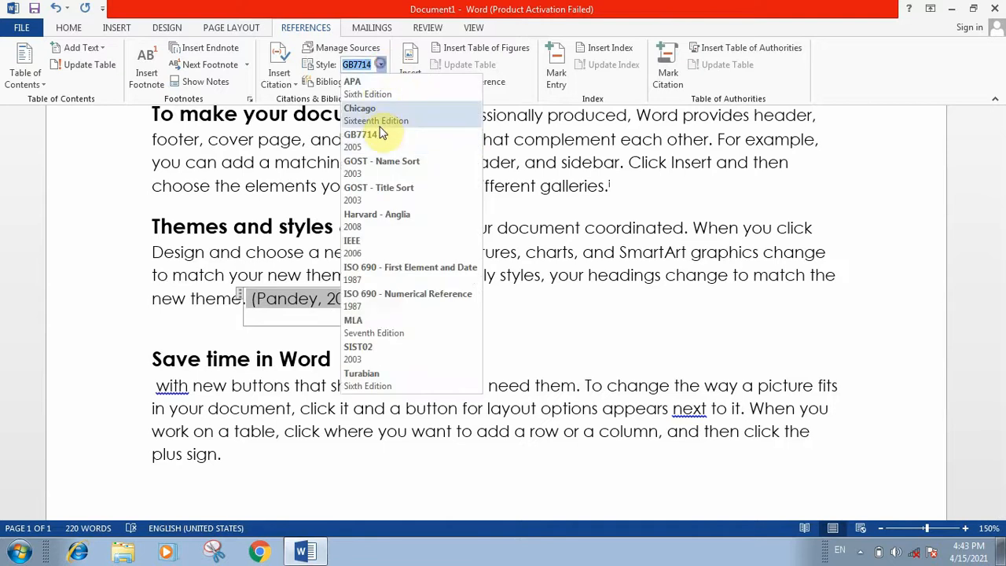
{"action": "left_click", "coordinate": [372, 328]}
{"action": "left_click", "coordinate": [379, 330]}
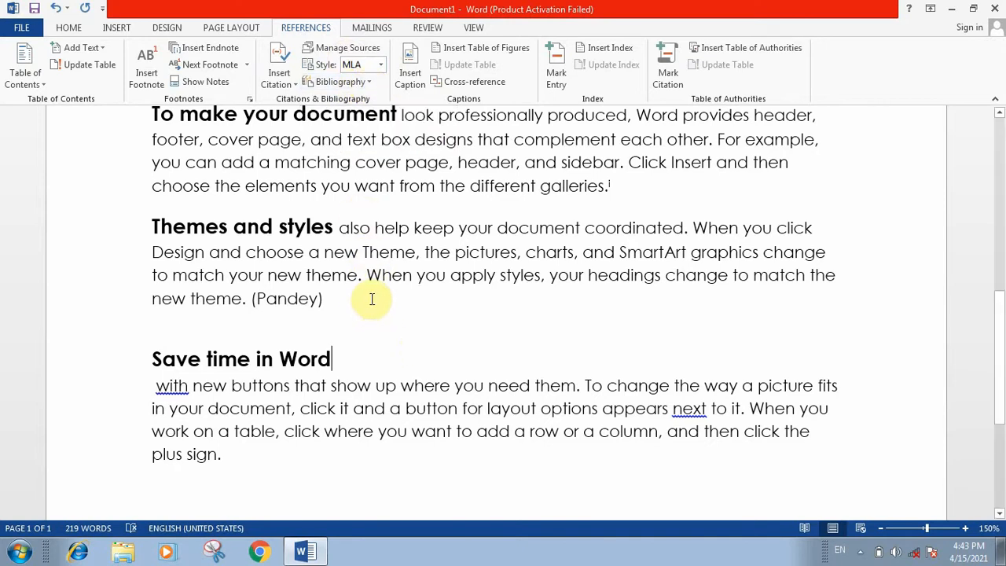
{"action": "scroll", "coordinate": [375, 298], "scroll_direction": "down", "scroll_amount": 3}
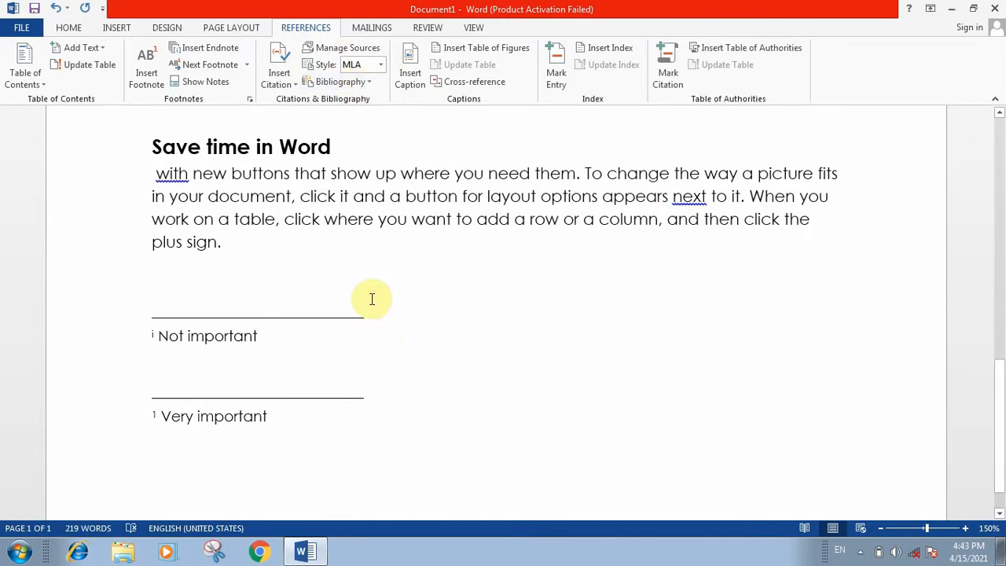
Insert the built-in Bibliography section listing the Pandey book after 'plus sign.'.
{"action": "left_click", "coordinate": [234, 249]}
{"action": "left_click", "coordinate": [344, 83]}
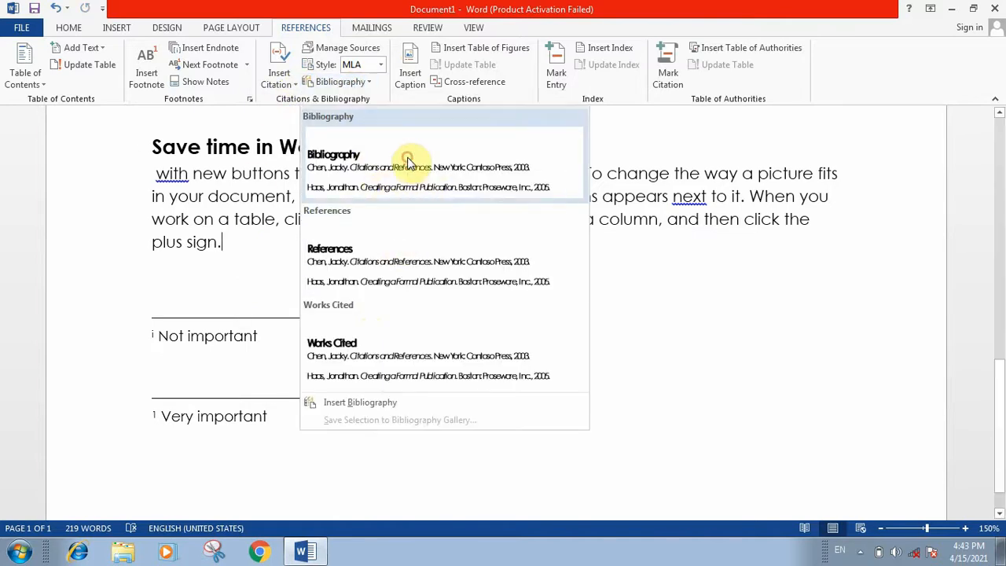
{"action": "left_click", "coordinate": [409, 163]}
{"action": "scroll", "coordinate": [318, 214], "scroll_direction": "up", "scroll_amount": 5}
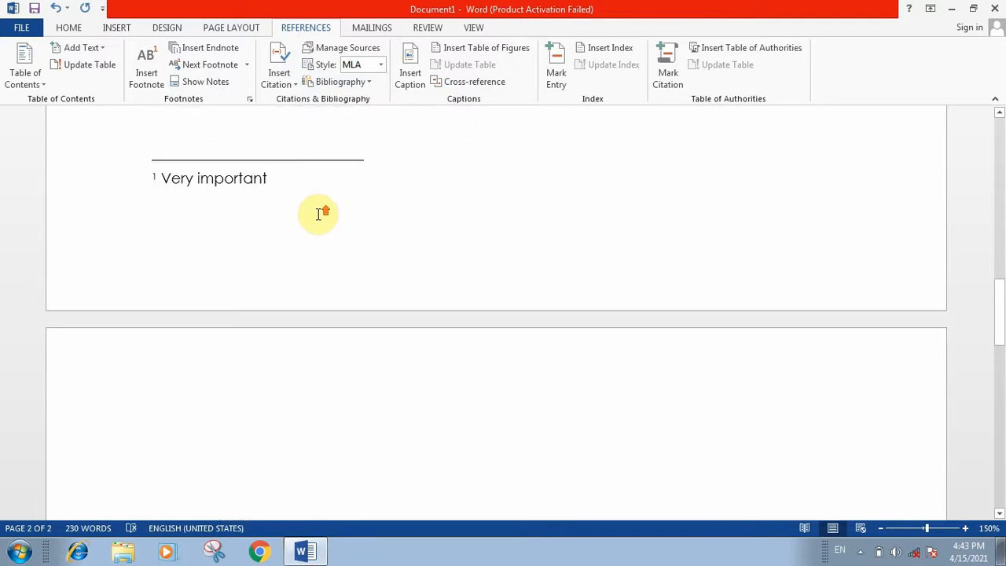
{"action": "scroll", "coordinate": [318, 215], "scroll_direction": "up", "scroll_amount": 4}
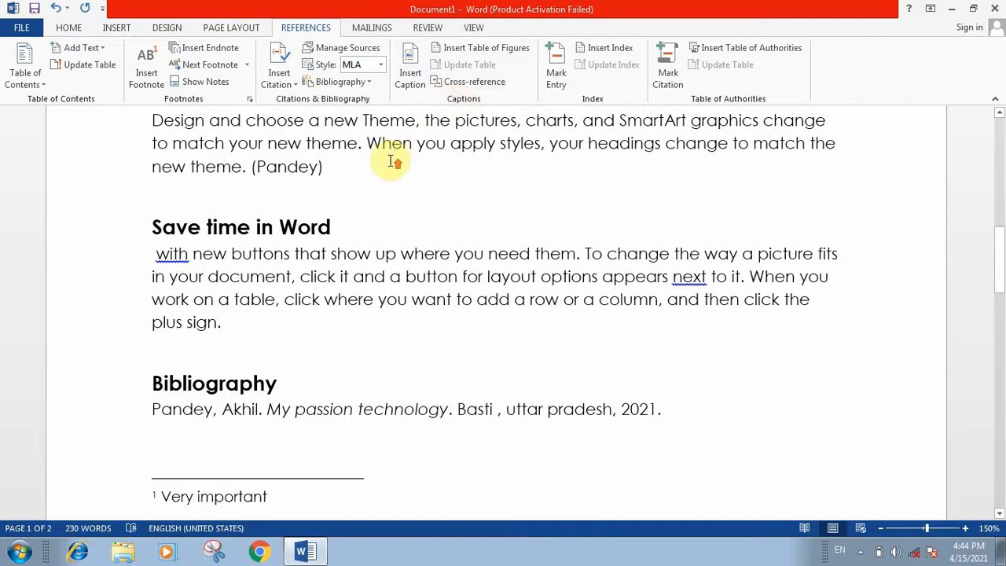
Review the document and place the cursor at the end of the galleries paragraph.
{"action": "scroll", "coordinate": [393, 161], "scroll_direction": "up", "scroll_amount": 5}
{"action": "scroll", "coordinate": [390, 162], "scroll_direction": "up", "scroll_amount": 1}
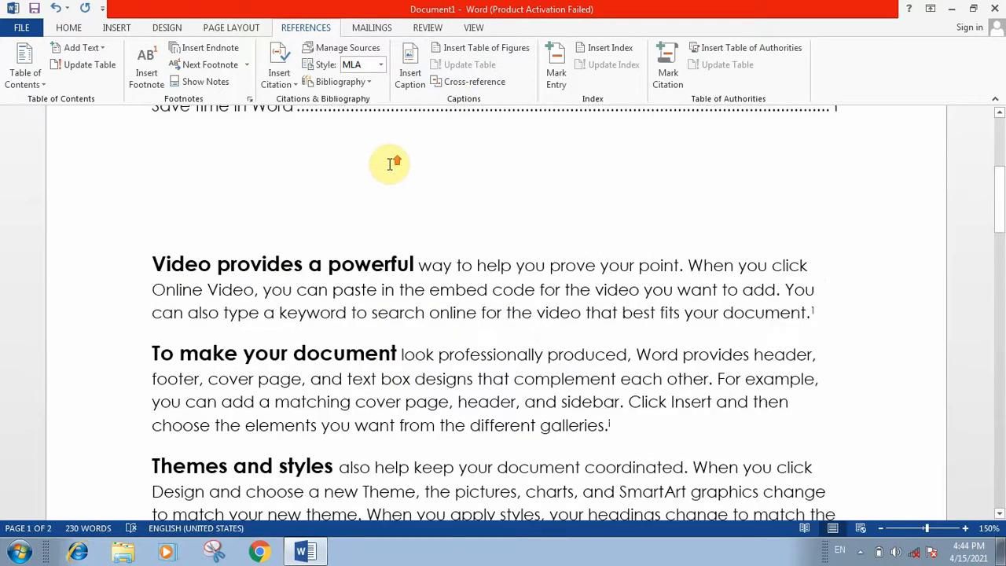
{"action": "scroll", "coordinate": [390, 164], "scroll_direction": "up", "scroll_amount": 3}
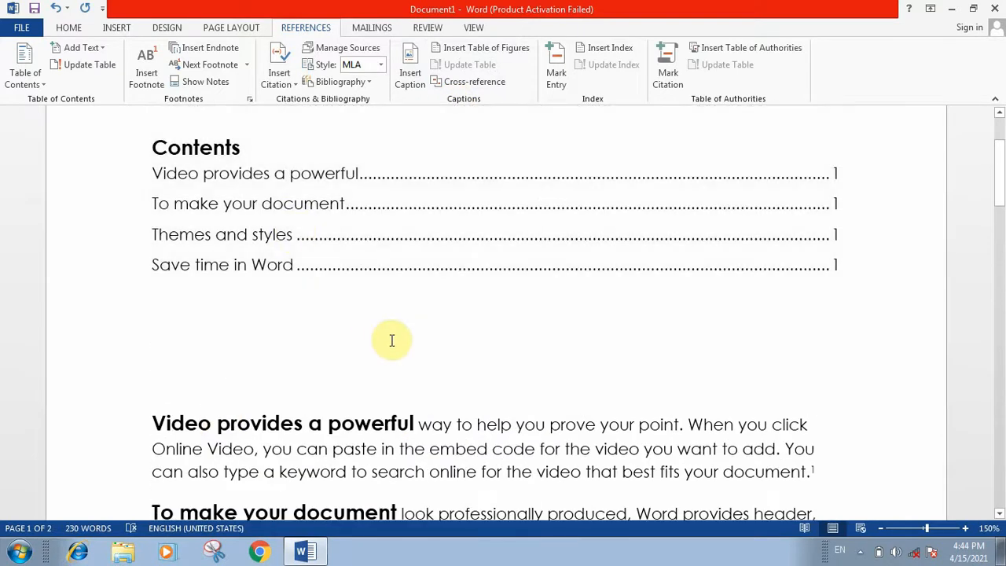
{"action": "scroll", "coordinate": [396, 340], "scroll_direction": "down", "scroll_amount": 1}
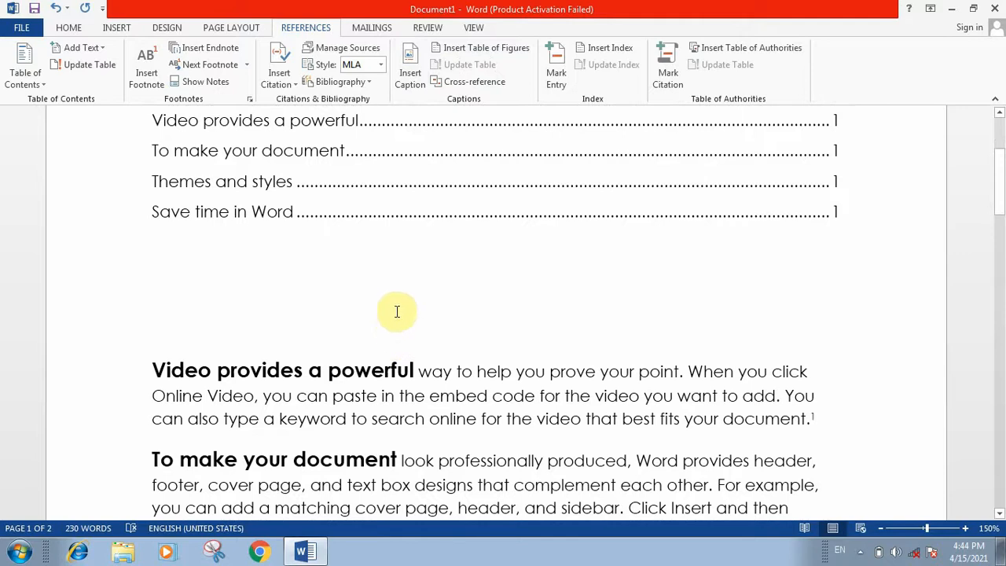
{"action": "scroll", "coordinate": [397, 310], "scroll_direction": "down", "scroll_amount": 1}
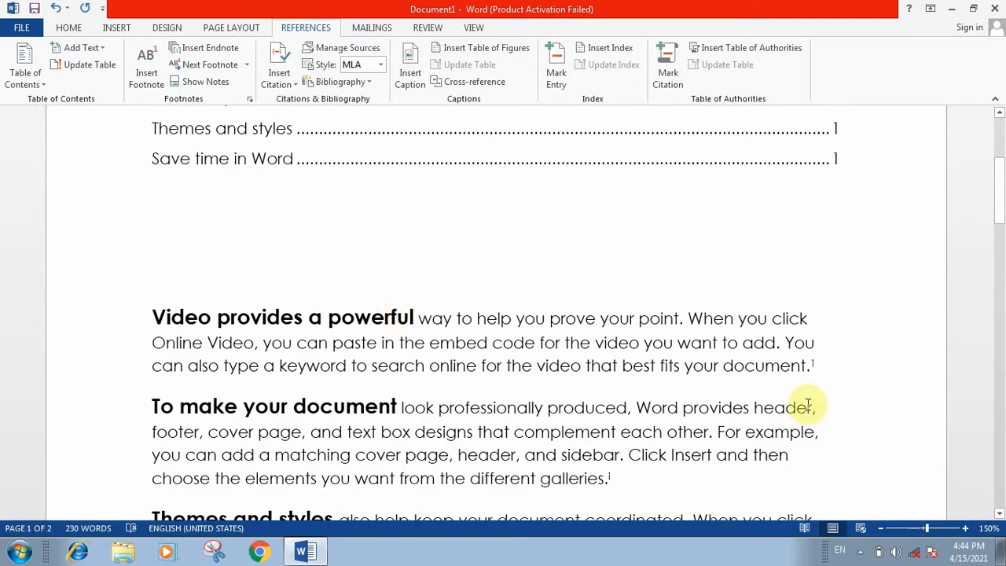
{"action": "scroll", "coordinate": [643, 444], "scroll_direction": "down", "scroll_amount": 1}
{"action": "left_click", "coordinate": [649, 424]}
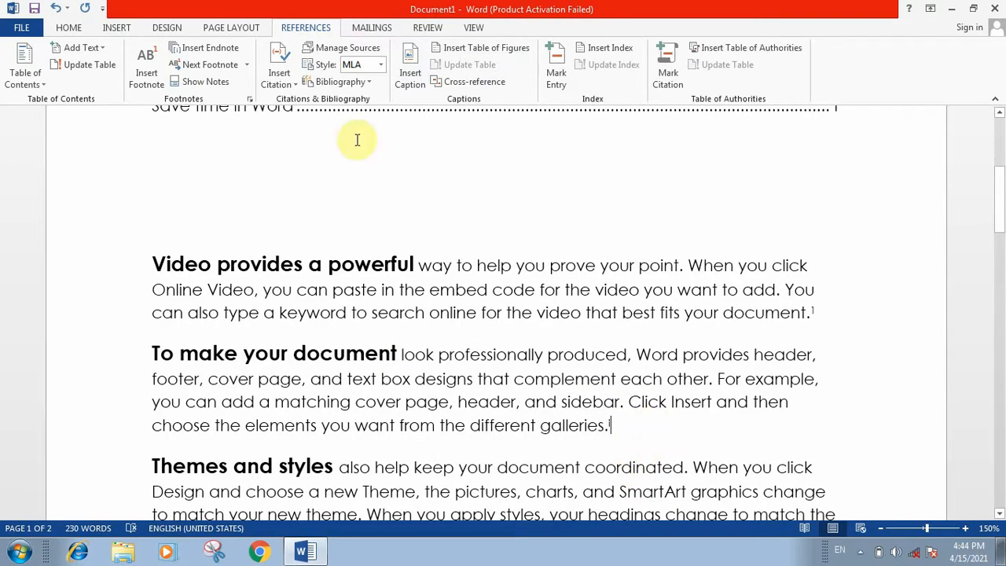
Insert the 'home' picture after the galleries paragraph and resize it to 4.33 inches wide.
{"action": "left_click", "coordinate": [117, 27]}
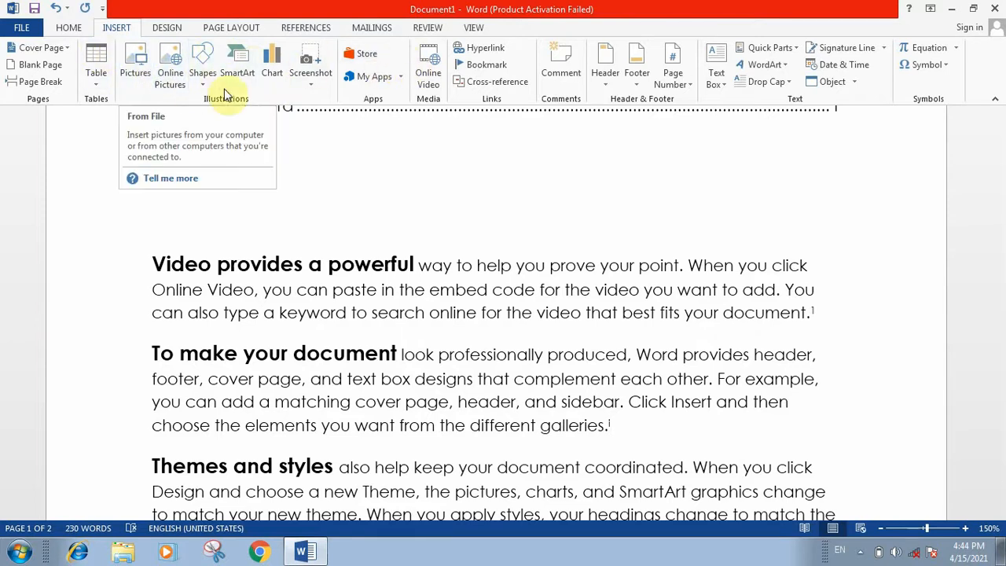
{"action": "left_click", "coordinate": [139, 72]}
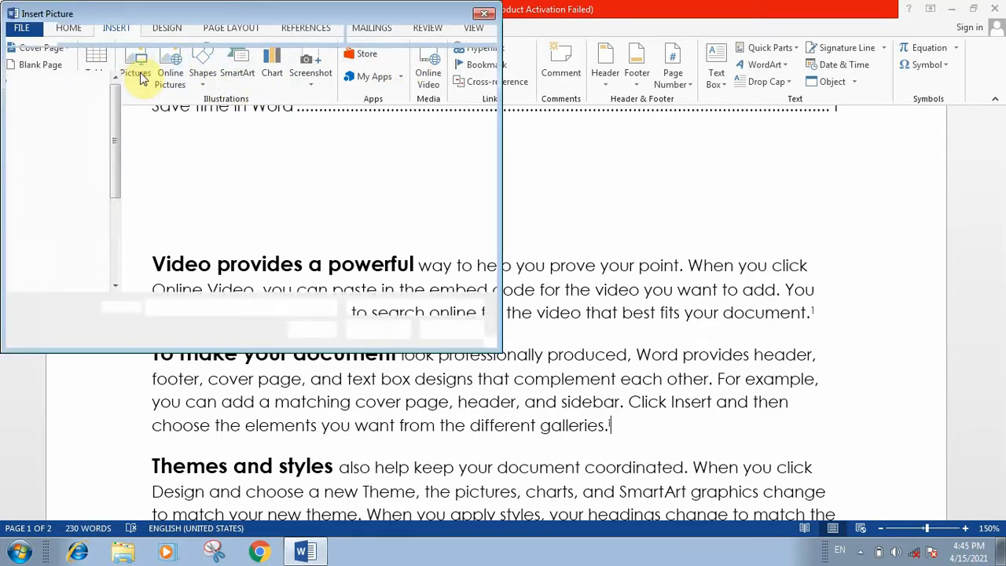
{"action": "left_click", "coordinate": [176, 133]}
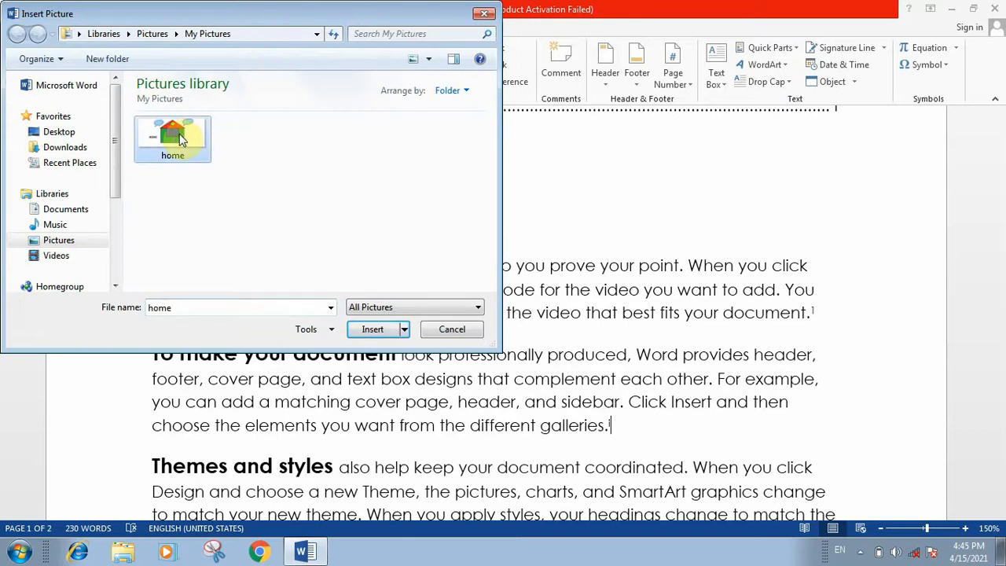
{"action": "left_click", "coordinate": [369, 330]}
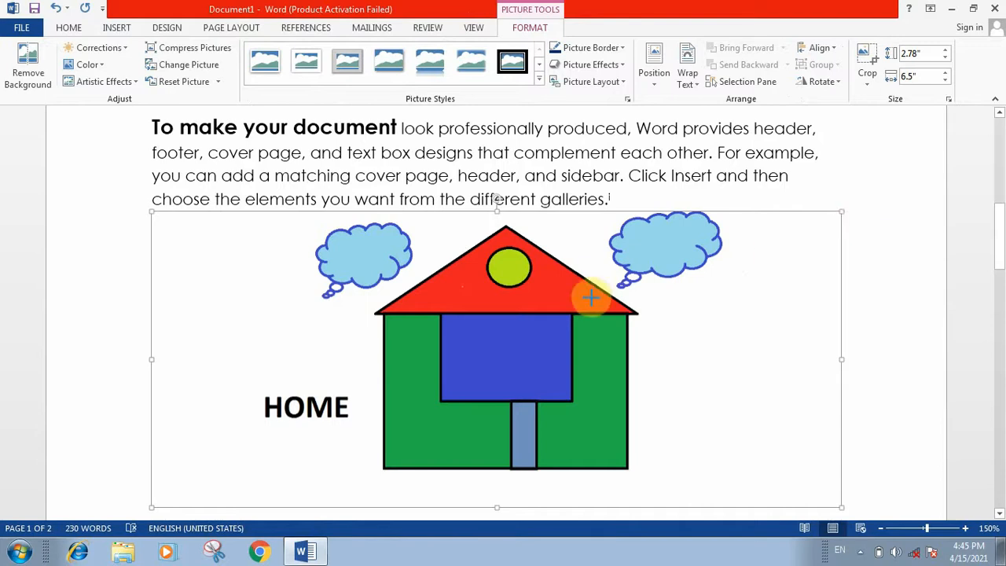
{"action": "left_click_drag", "start_coordinate": [591, 298], "coordinate": [540, 309]}
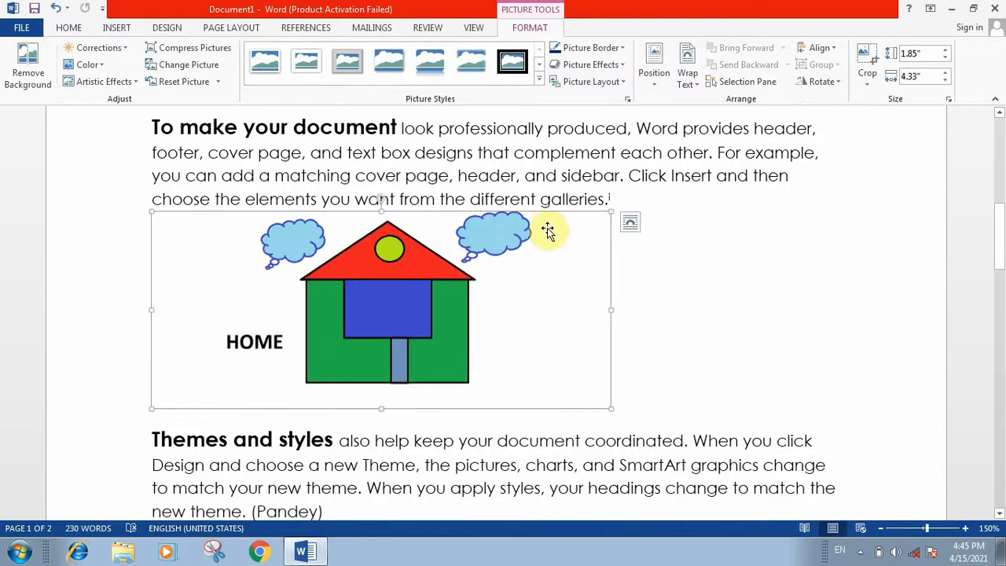
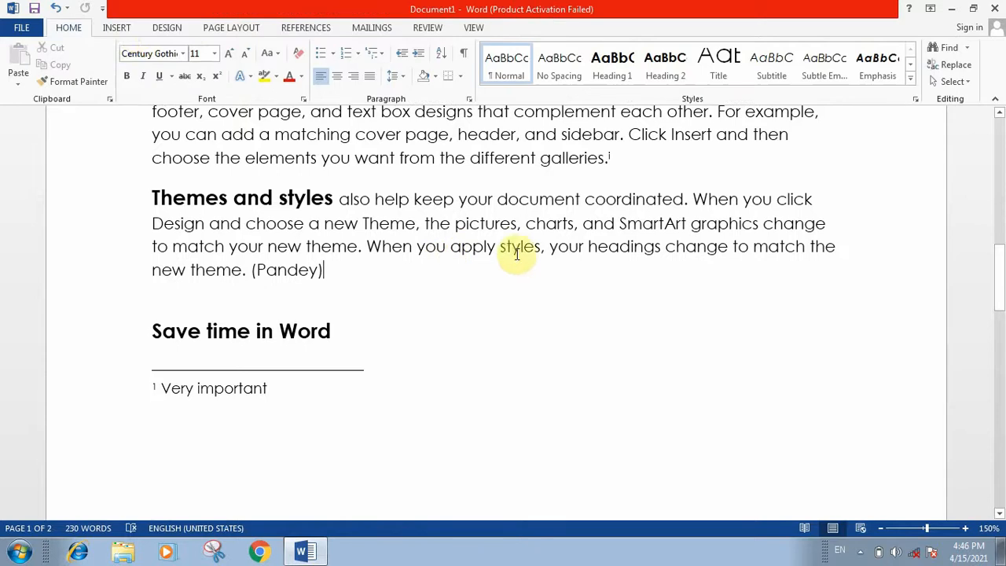
Insert the Jellyfish sample picture into the document.
{"action": "left_click", "coordinate": [116, 28]}
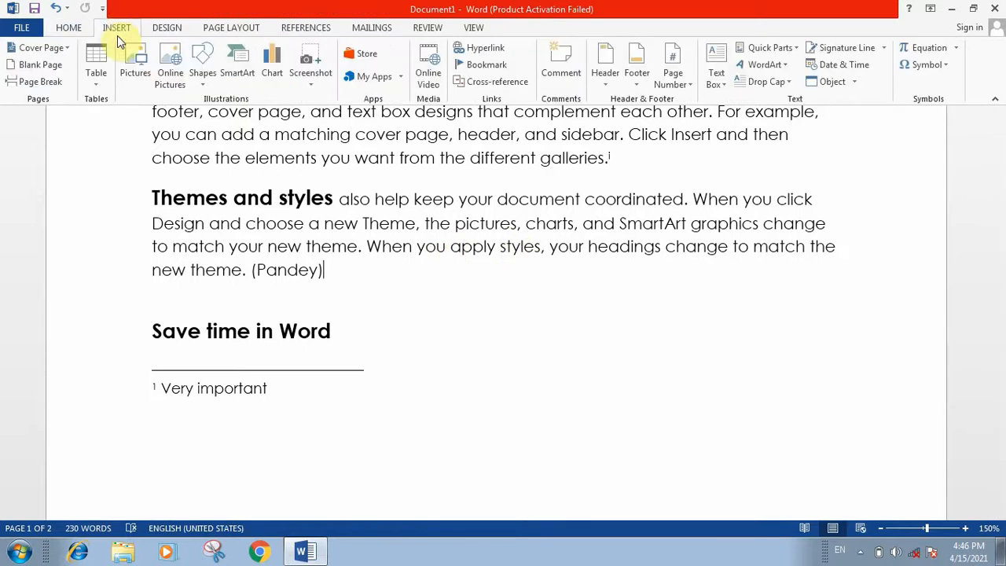
{"action": "left_click", "coordinate": [135, 71]}
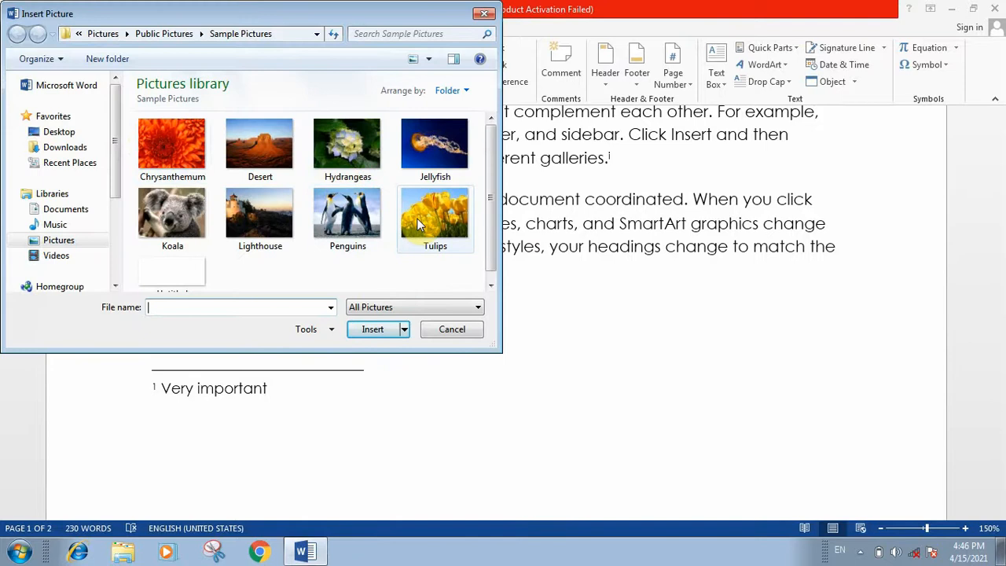
{"action": "left_click", "coordinate": [434, 162]}
{"action": "left_click", "coordinate": [376, 330]}
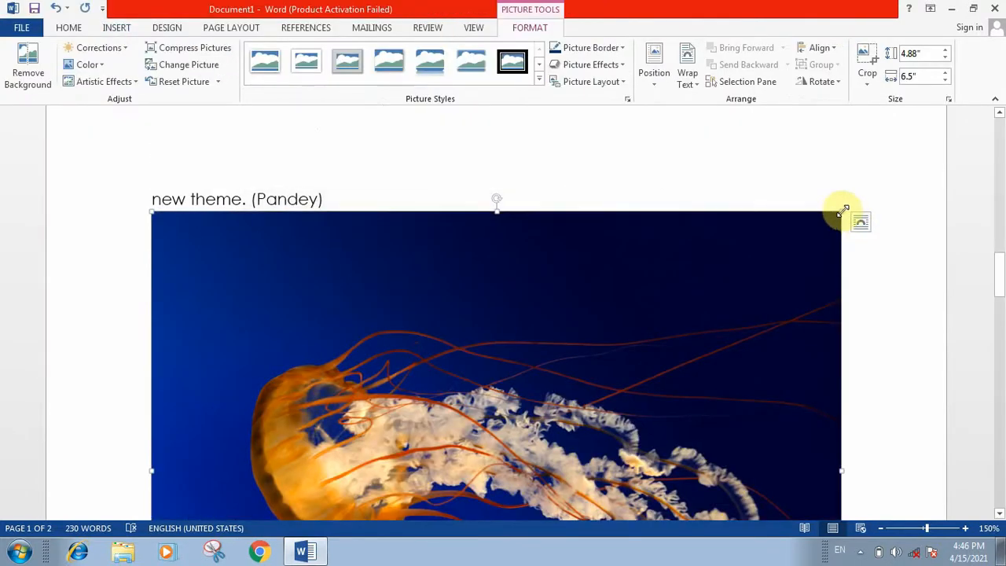
Shrink the jellyfish picture to about 2.4 × 3.19 inches and move it into the Themes and styles paragraph.
{"action": "left_click_drag", "start_coordinate": [842, 211], "coordinate": [338, 359]}
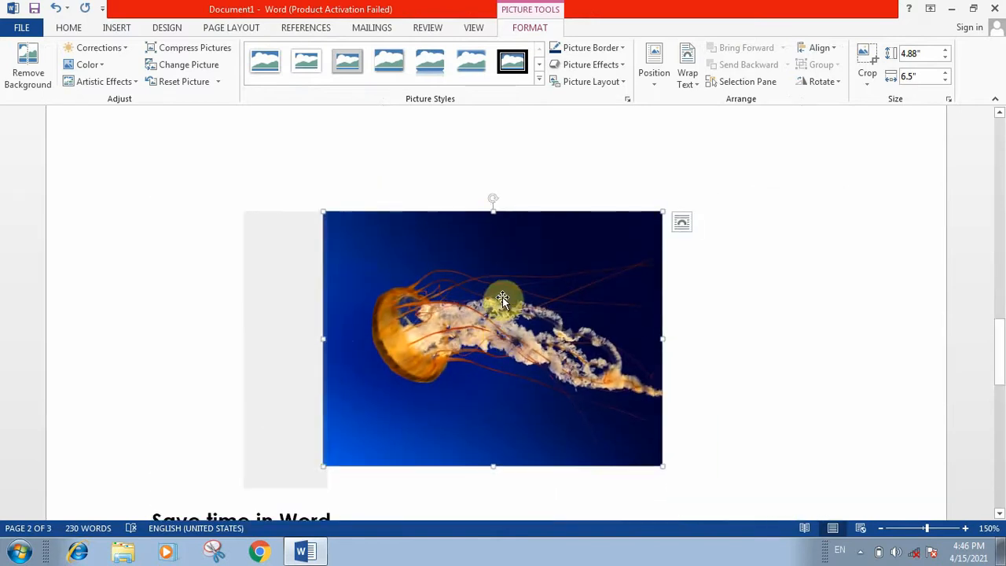
{"action": "left_click_drag", "start_coordinate": [502, 305], "coordinate": [463, 198]}
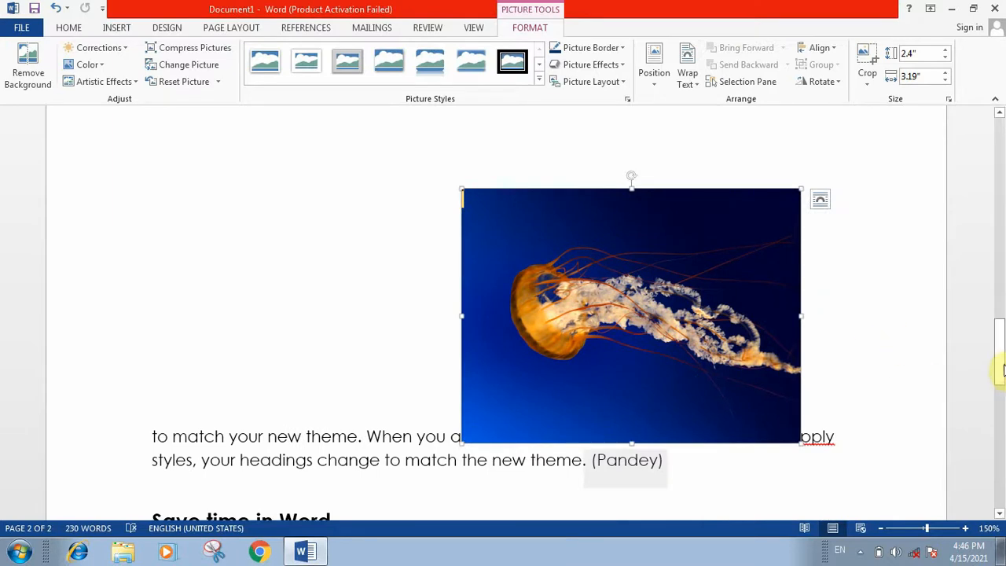
{"action": "left_click_drag", "start_coordinate": [1003, 369], "coordinate": [1000, 203]}
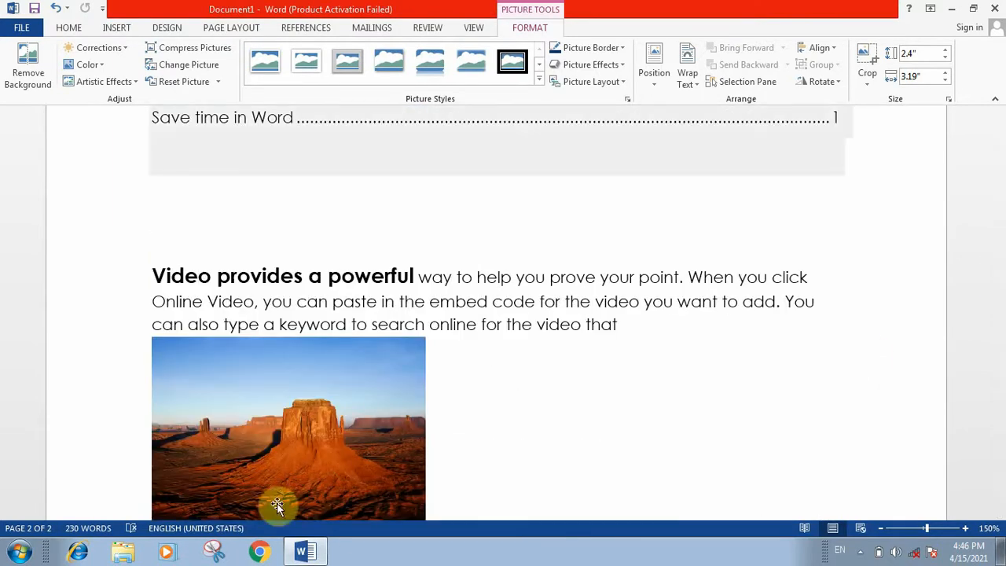
Caption the desert picture 'PIC 1' using a newly created caption label named pic.
{"action": "left_click", "coordinate": [259, 399]}
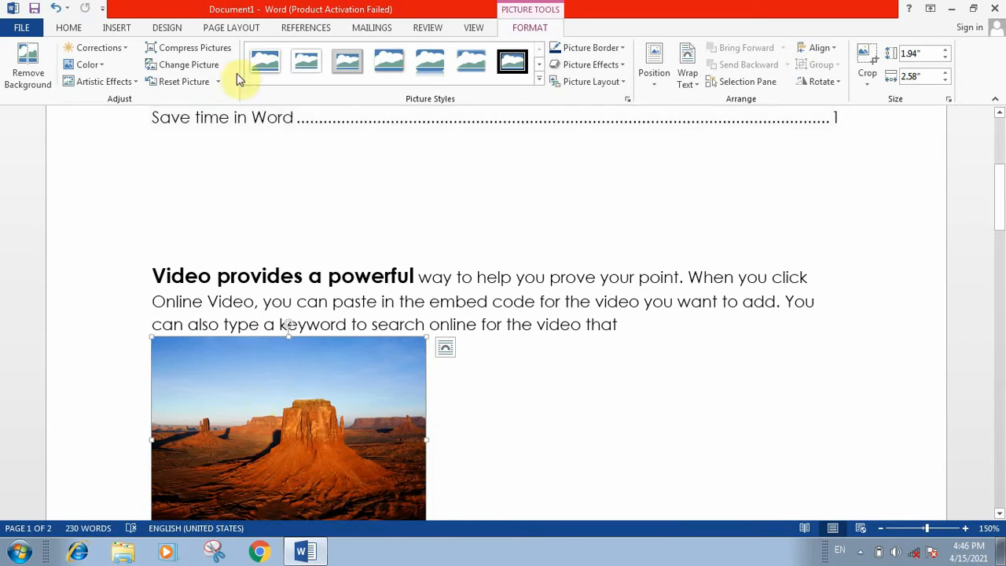
{"action": "left_click", "coordinate": [303, 30]}
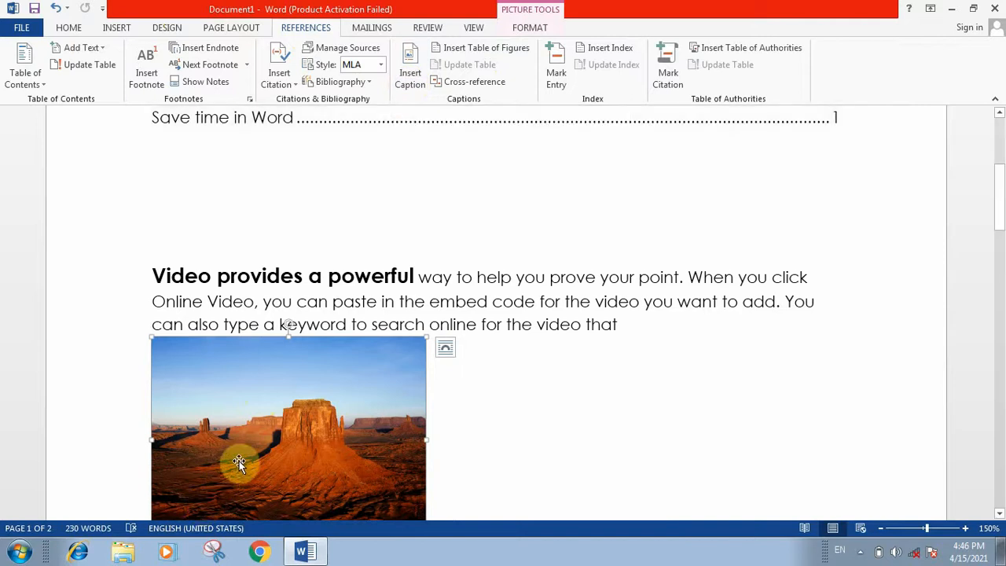
{"action": "left_click", "coordinate": [406, 79]}
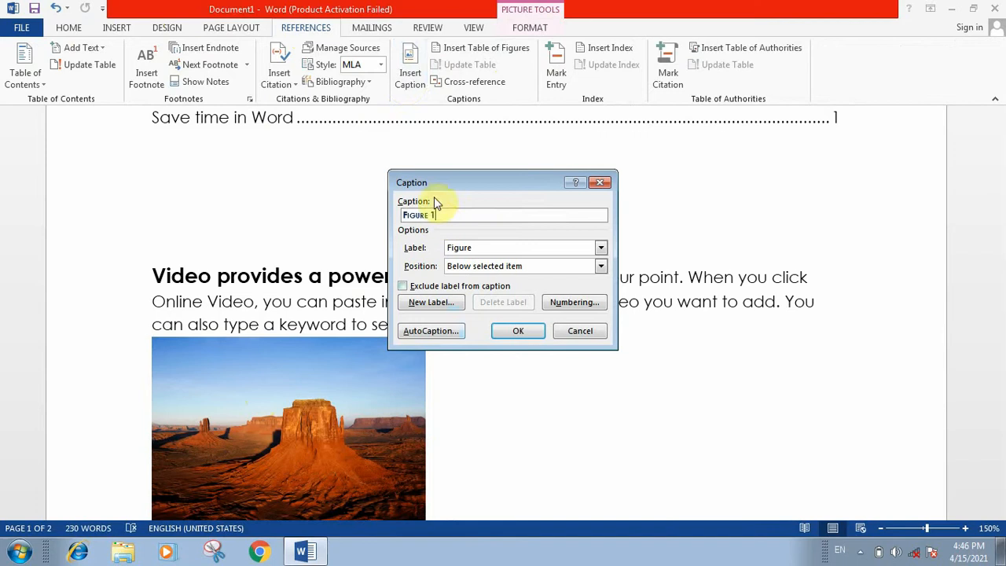
{"action": "left_click", "coordinate": [417, 297]}
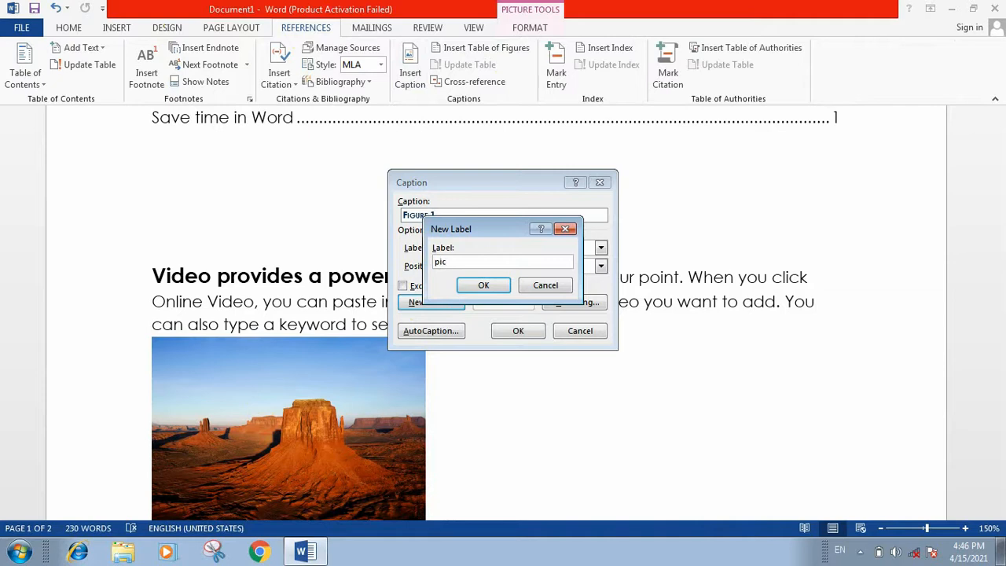
{"action": "left_click", "coordinate": [484, 287]}
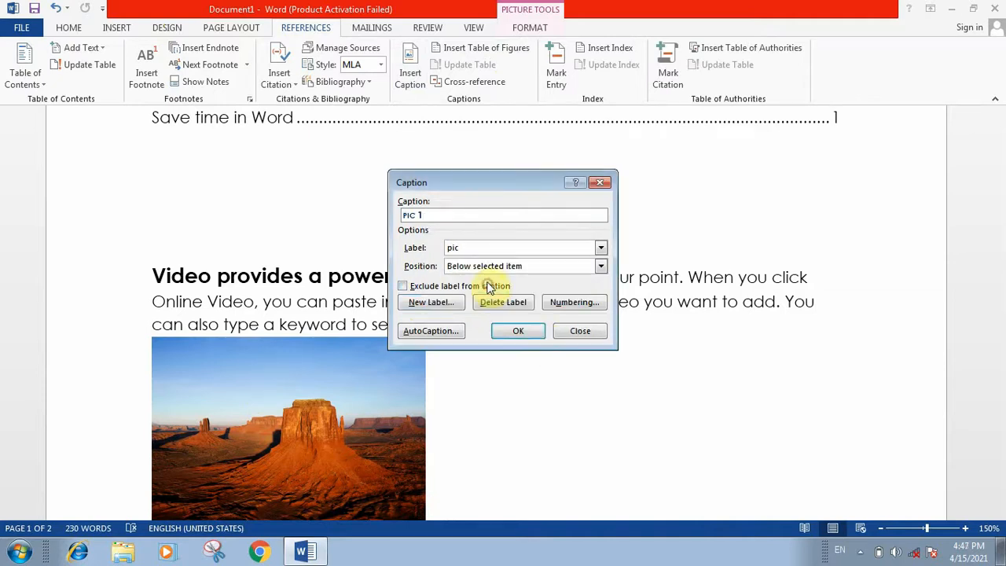
{"action": "left_click", "coordinate": [516, 330]}
{"action": "scroll", "coordinate": [523, 254], "scroll_direction": "down", "scroll_amount": 2}
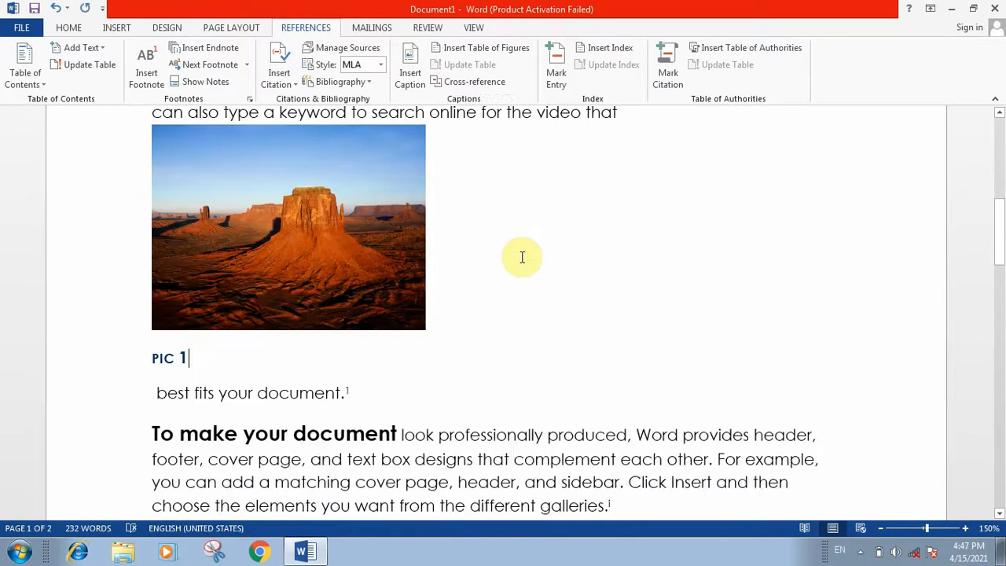
Give the jellyfish picture the caption 'PIC 2' with the pic label.
{"action": "scroll", "coordinate": [521, 257], "scroll_direction": "down", "scroll_amount": 7}
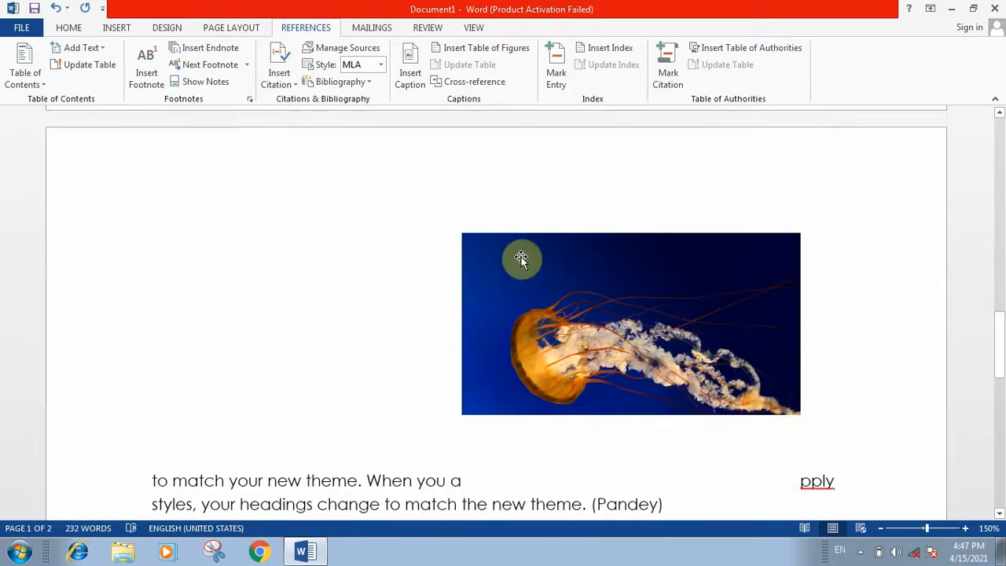
{"action": "scroll", "coordinate": [521, 259], "scroll_direction": "down", "scroll_amount": 3}
{"action": "left_click", "coordinate": [542, 213]}
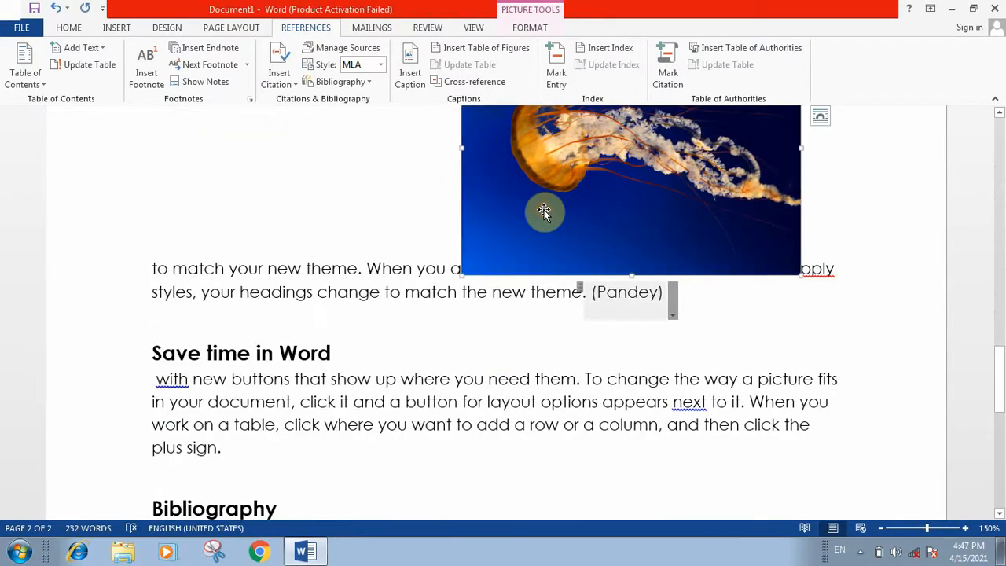
{"action": "left_click", "coordinate": [409, 72]}
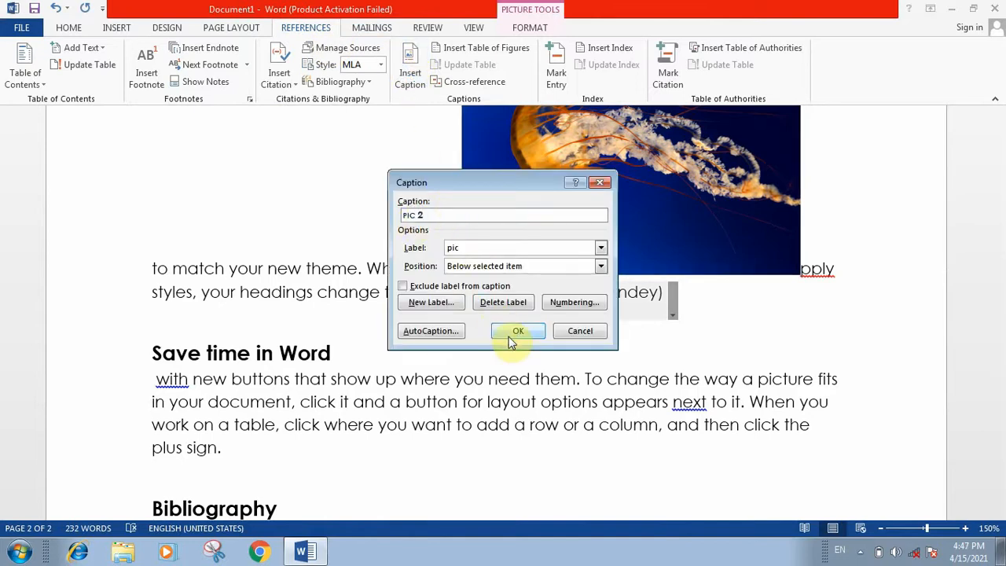
{"action": "left_click", "coordinate": [508, 333]}
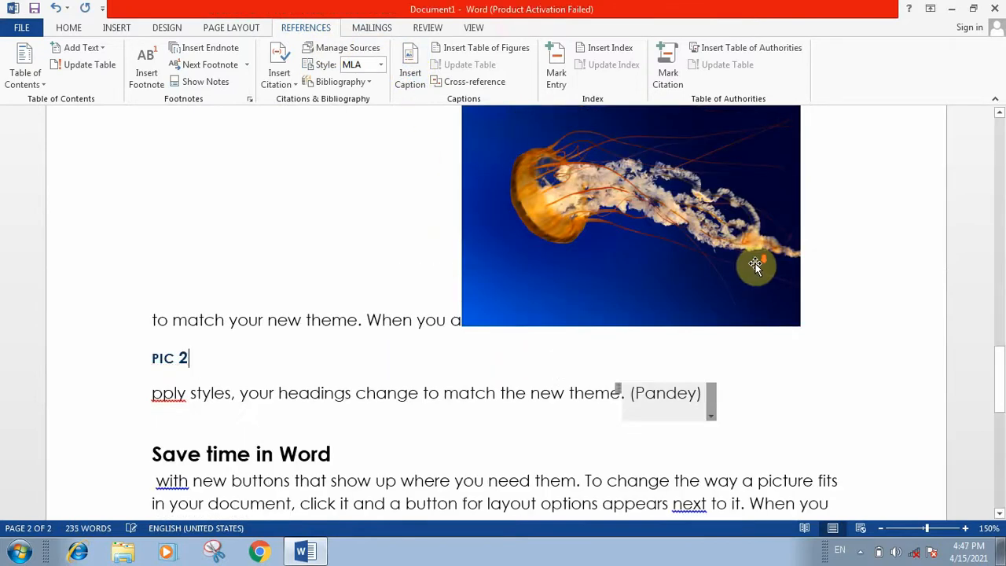
{"action": "scroll", "coordinate": [758, 263], "scroll_direction": "down", "scroll_amount": 4}
{"action": "scroll", "coordinate": [758, 263], "scroll_direction": "up", "scroll_amount": 6}
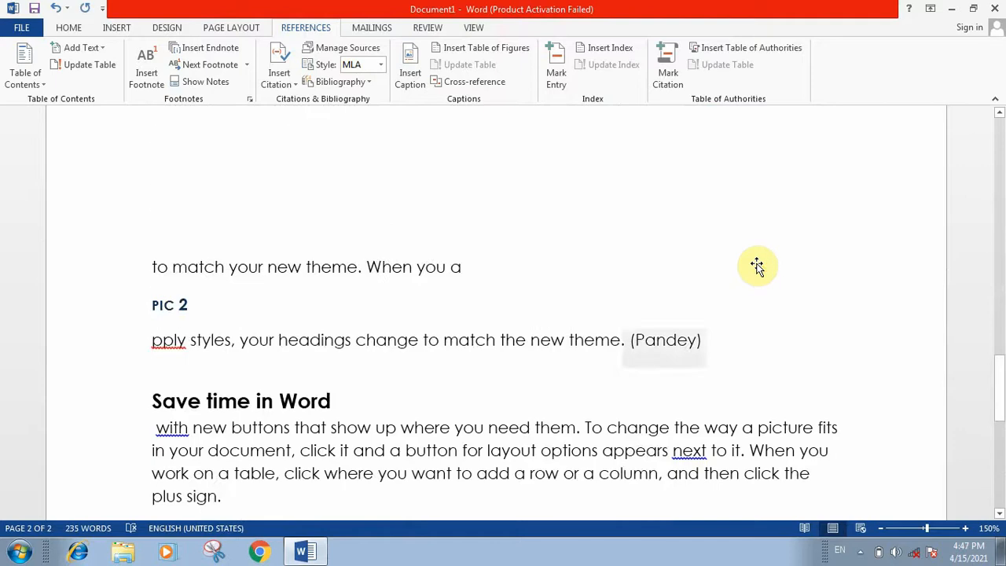
{"action": "scroll", "coordinate": [757, 263], "scroll_direction": "up", "scroll_amount": 10}
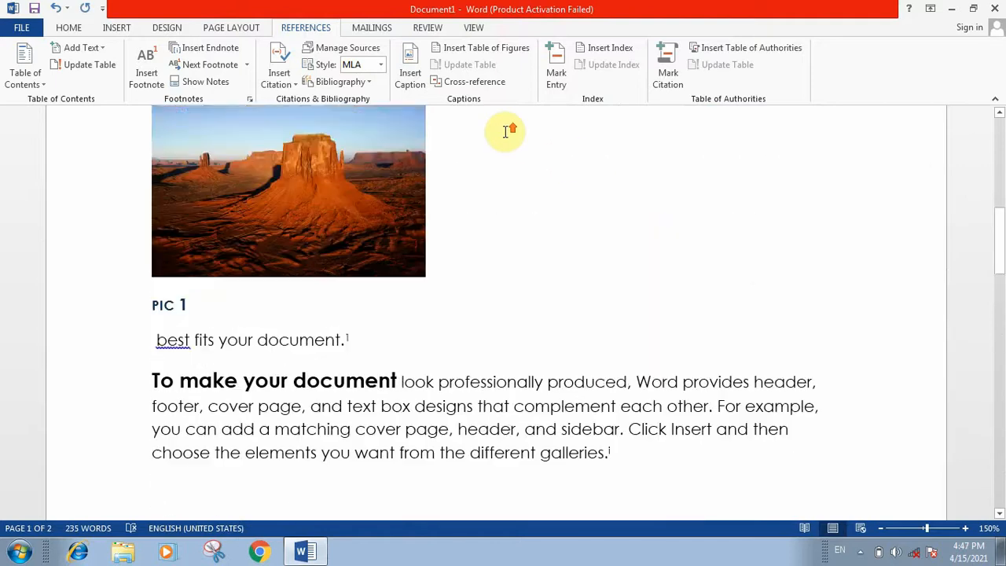
{"action": "scroll", "coordinate": [506, 132], "scroll_direction": "up", "scroll_amount": 2}
{"action": "scroll", "coordinate": [506, 132], "scroll_direction": "down", "scroll_amount": 2}
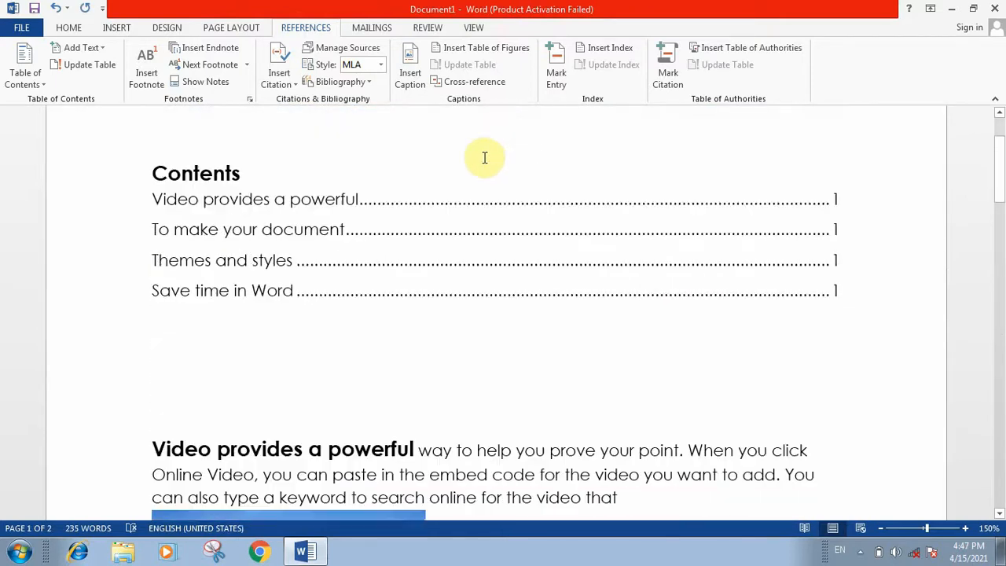
Insert a table of figures for the pic label below the contents and follow its PIC 2 link.
{"action": "left_click", "coordinate": [157, 317]}
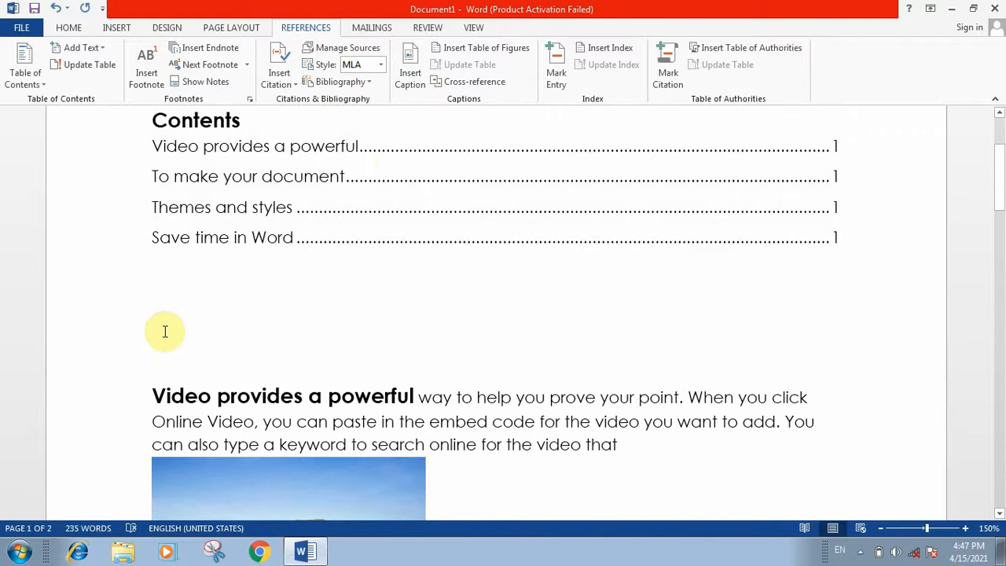
{"action": "left_click", "coordinate": [497, 52]}
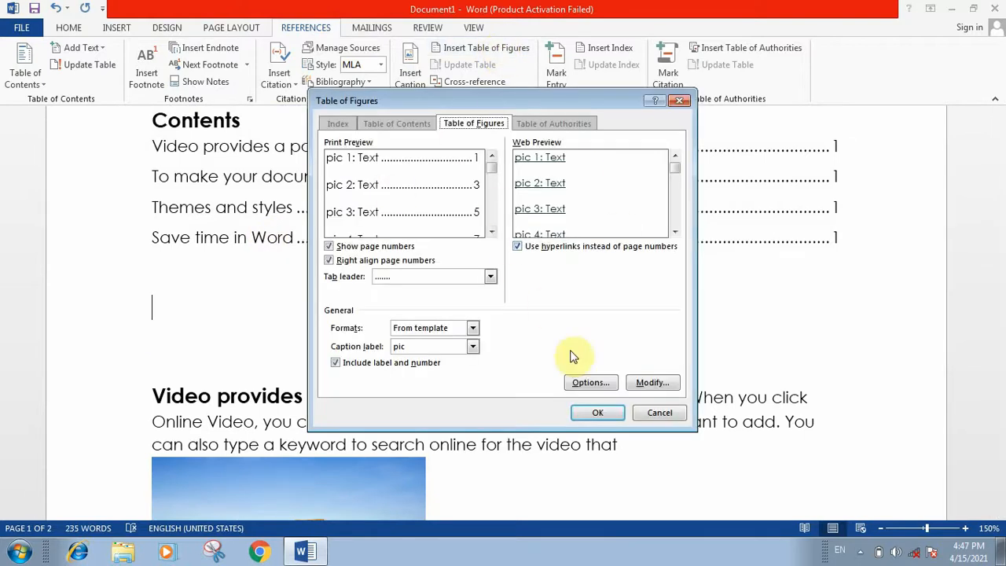
{"action": "left_click", "coordinate": [590, 414]}
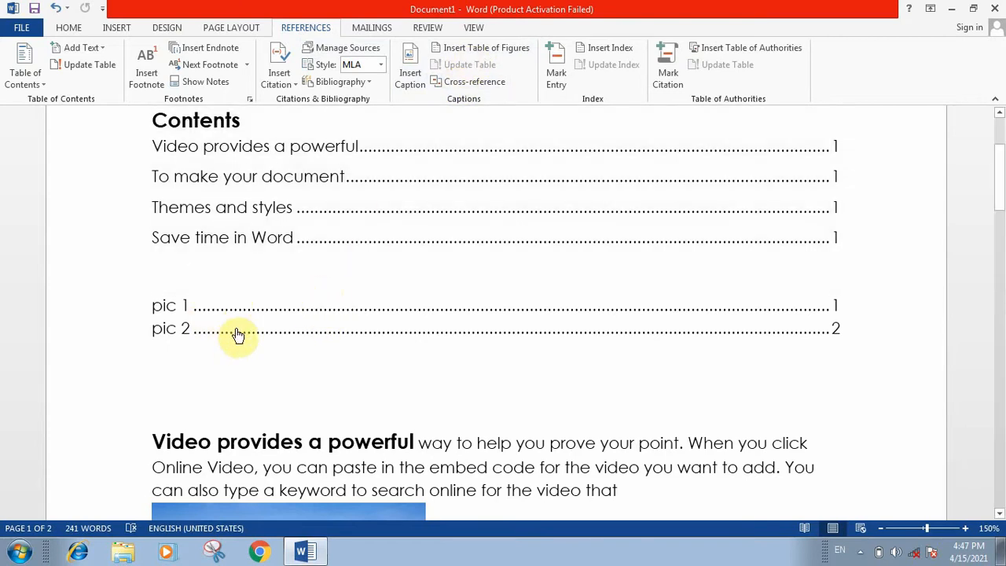
{"action": "left_click", "coordinate": [235, 333], "text": "ctrl"}
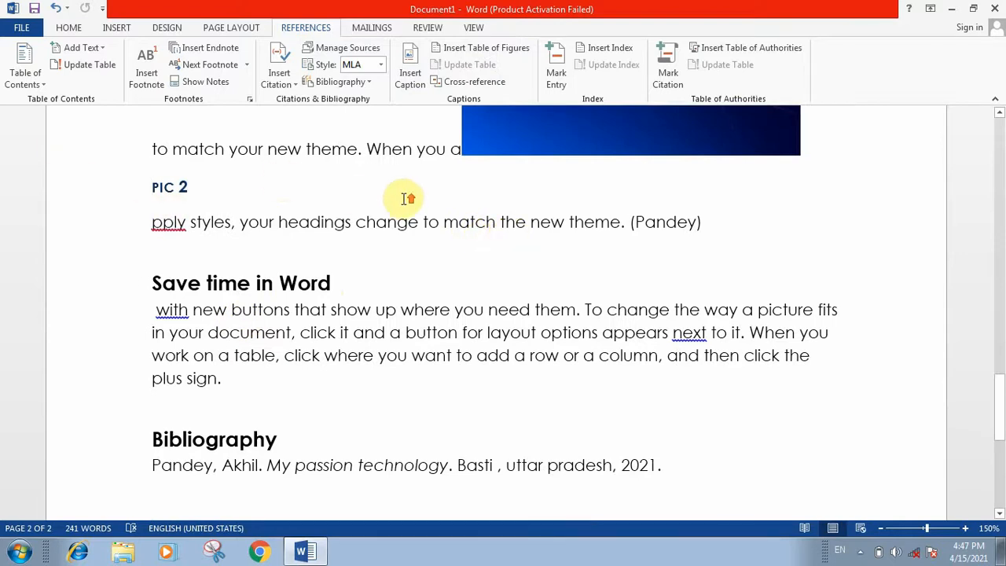
Place the cursor in the sentence ending with the different galleries.
{"action": "scroll", "coordinate": [404, 197], "scroll_direction": "up", "scroll_amount": 2}
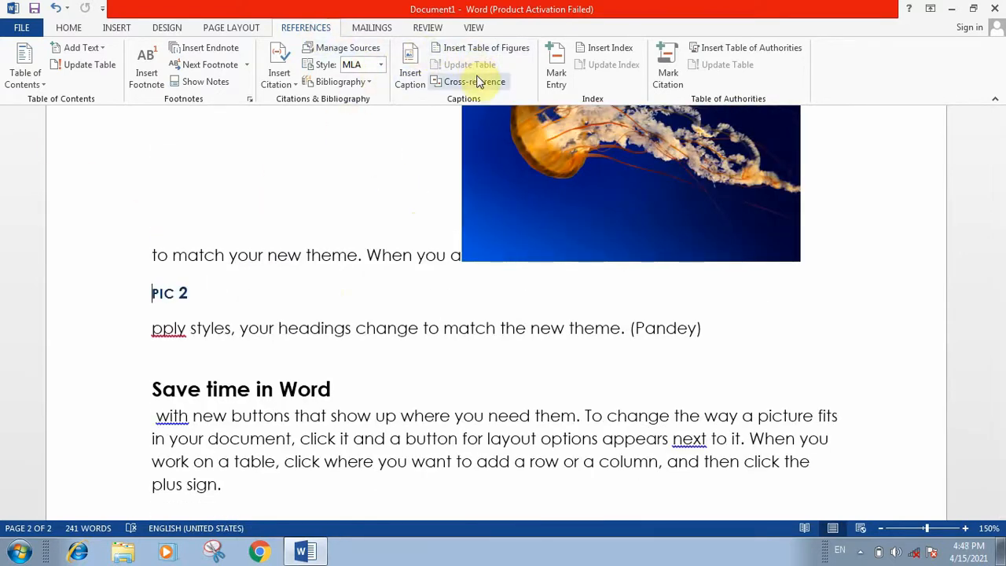
{"action": "scroll", "coordinate": [399, 299], "scroll_direction": "up", "scroll_amount": 5}
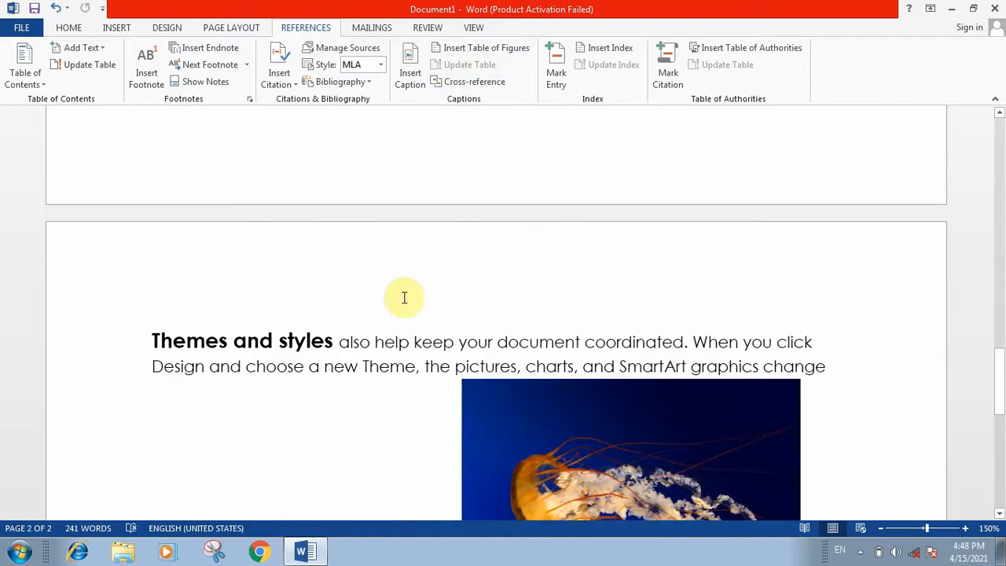
{"action": "scroll", "coordinate": [407, 297], "scroll_direction": "up", "scroll_amount": 7}
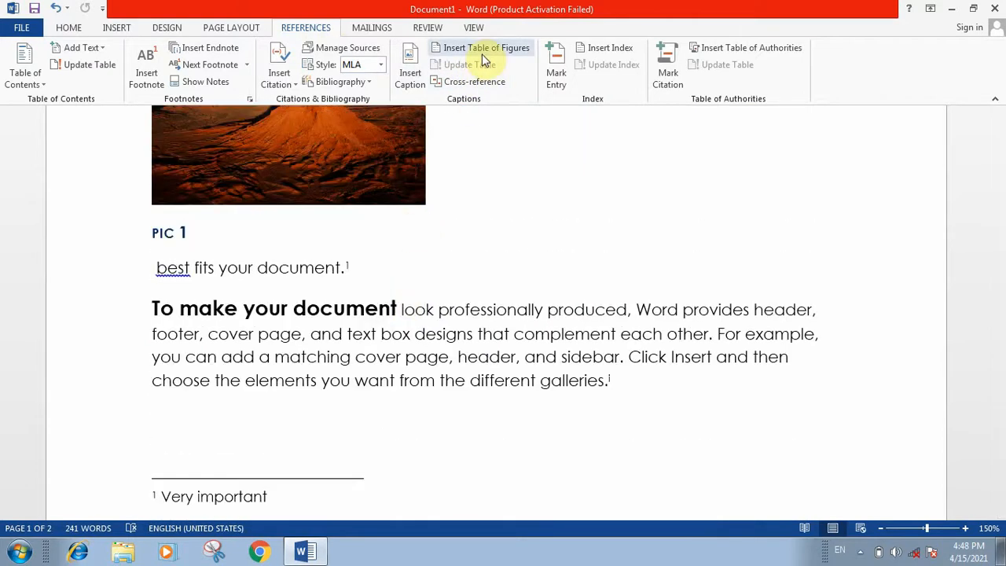
{"action": "scroll", "coordinate": [512, 140], "scroll_direction": "down", "scroll_amount": 5}
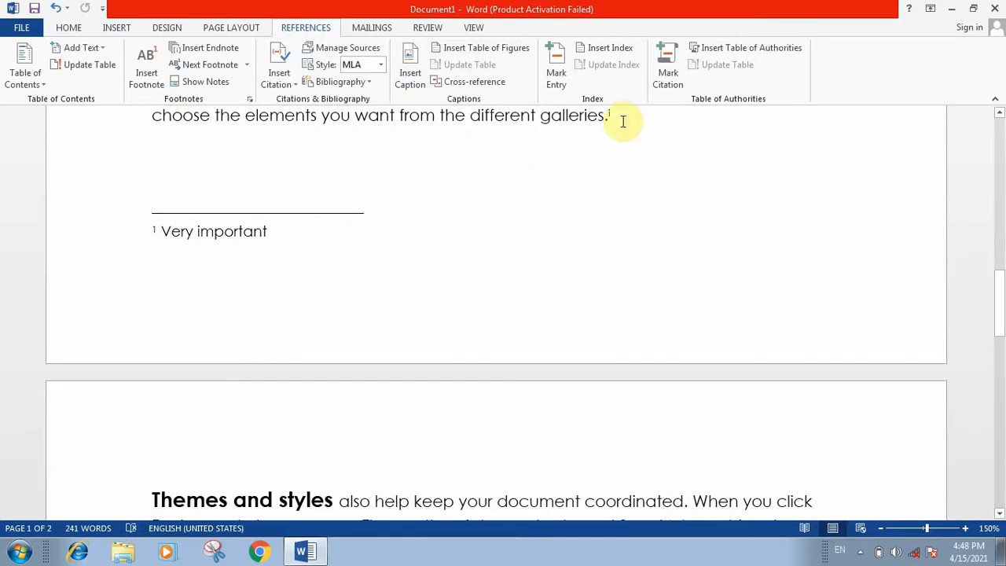
{"action": "left_click", "coordinate": [391, 117]}
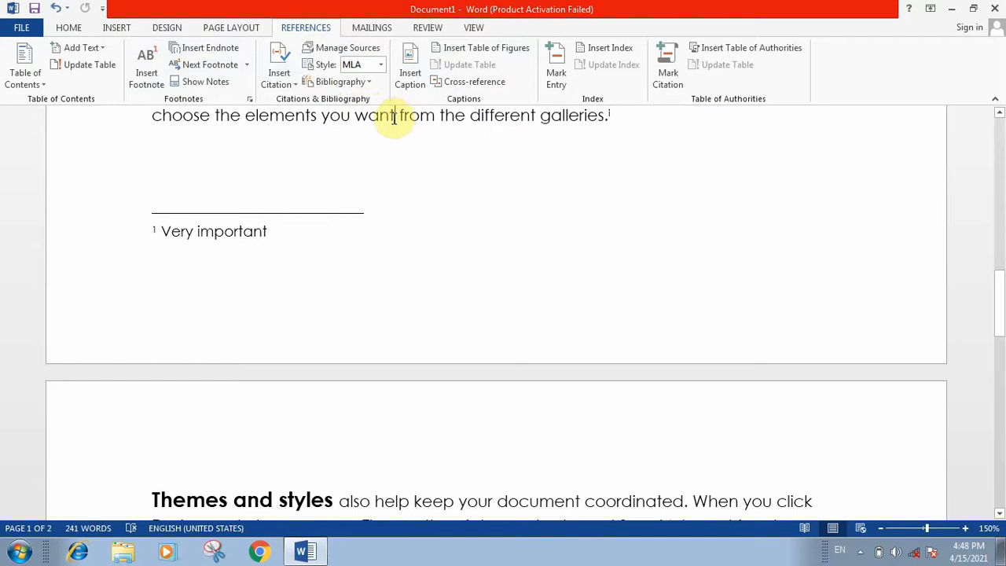
Insert the Penguins sample picture in the galleries sentence and shrink it to 2.51 × 3.35 inches.
{"action": "left_click", "coordinate": [115, 27]}
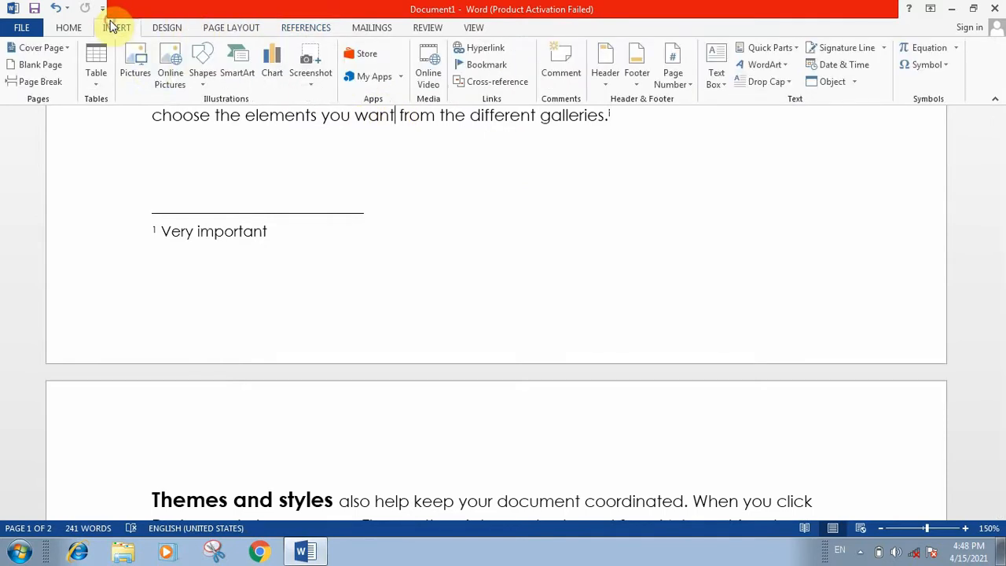
{"action": "left_click", "coordinate": [140, 70]}
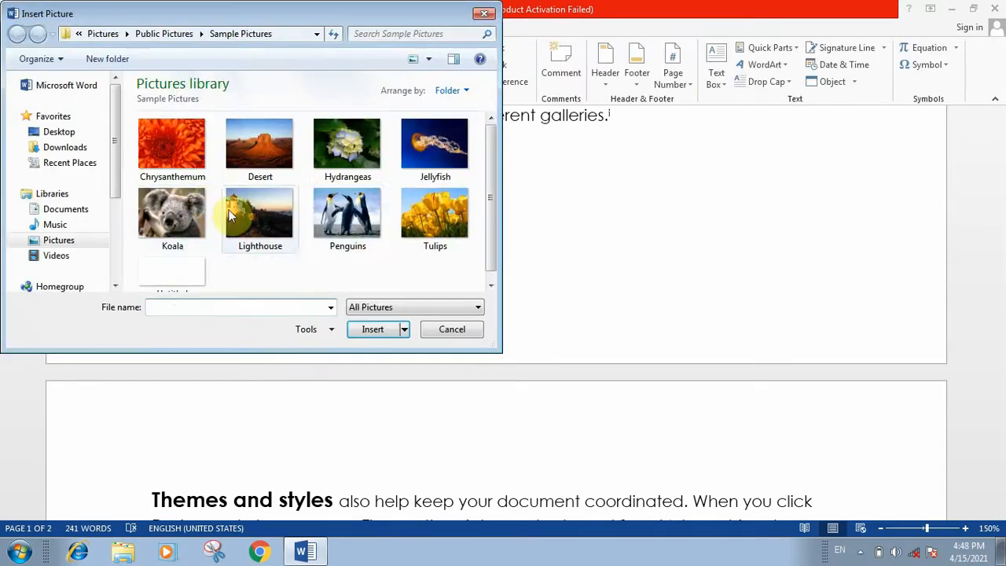
{"action": "left_click", "coordinate": [366, 234]}
{"action": "left_click", "coordinate": [374, 329]}
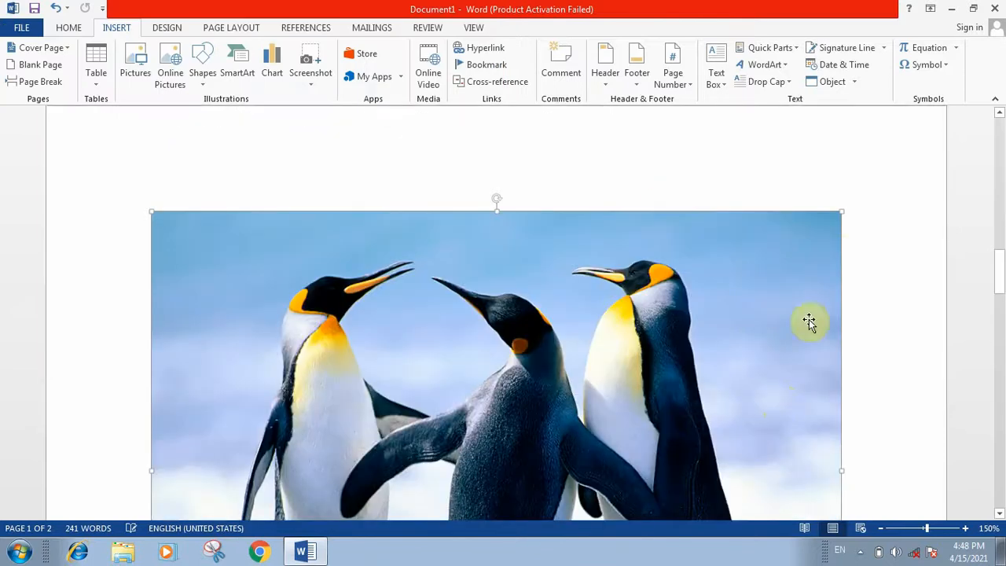
{"action": "left_click_drag", "start_coordinate": [839, 209], "coordinate": [324, 427]}
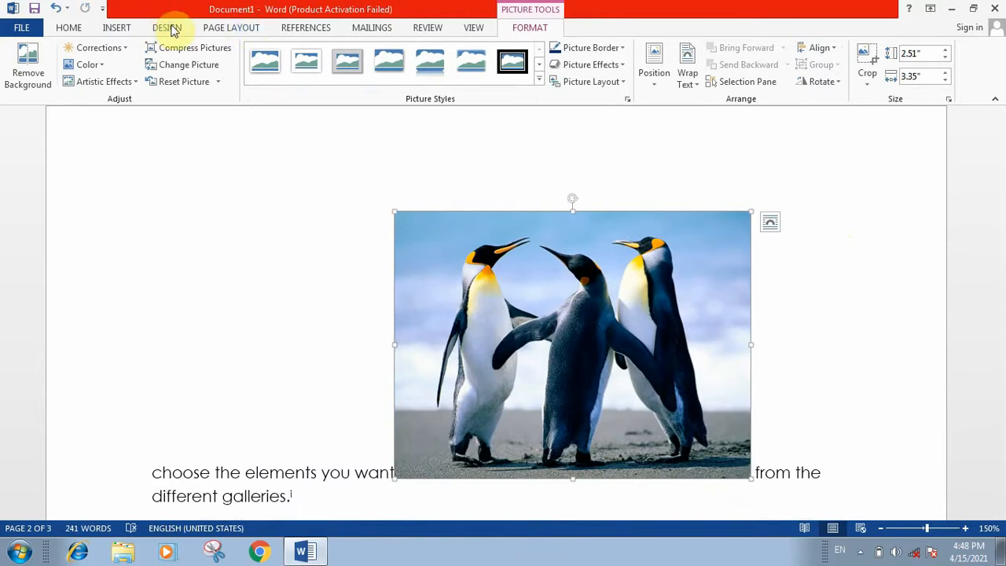
Caption the penguin picture 'pic 2' using the pic label.
{"action": "left_click", "coordinate": [303, 30]}
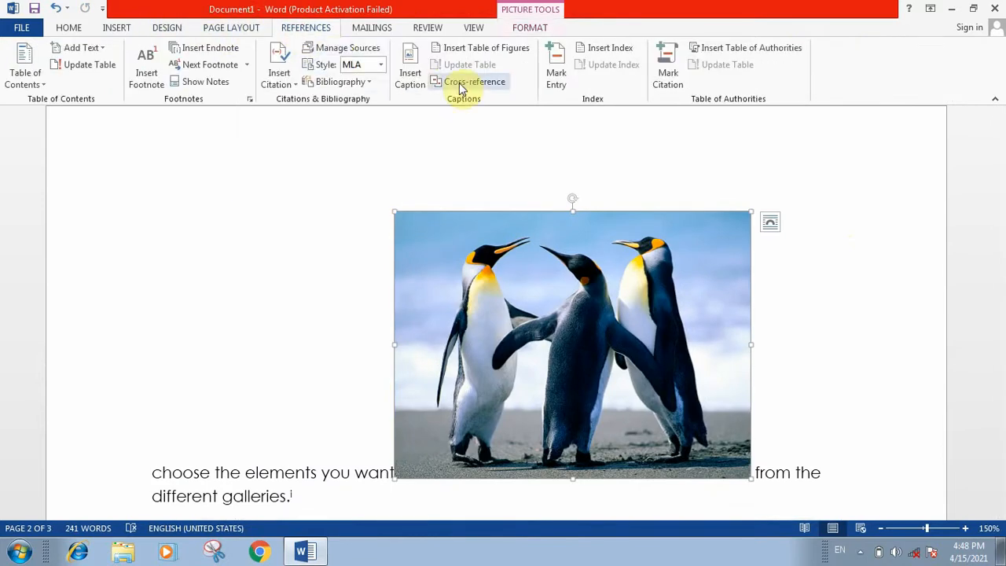
{"action": "left_click", "coordinate": [409, 72]}
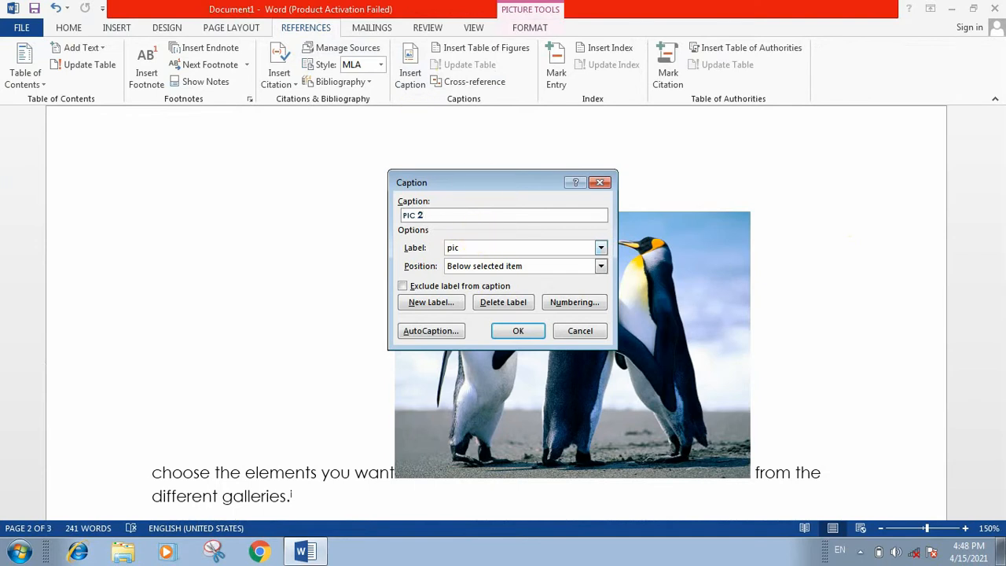
{"action": "left_click_drag", "start_coordinate": [474, 177], "coordinate": [472, 192]}
{"action": "left_click", "coordinate": [521, 347]}
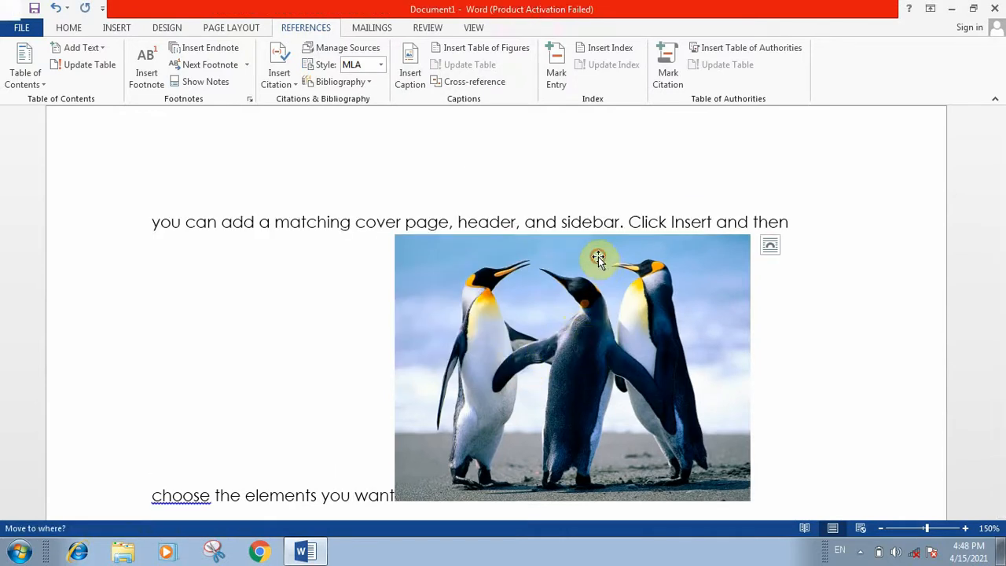
Move the penguin picture up beside the line about the matching cover page, header and sidebar.
{"action": "left_click", "coordinate": [598, 256]}
{"action": "left_click_drag", "start_coordinate": [600, 350], "coordinate": [462, 77]}
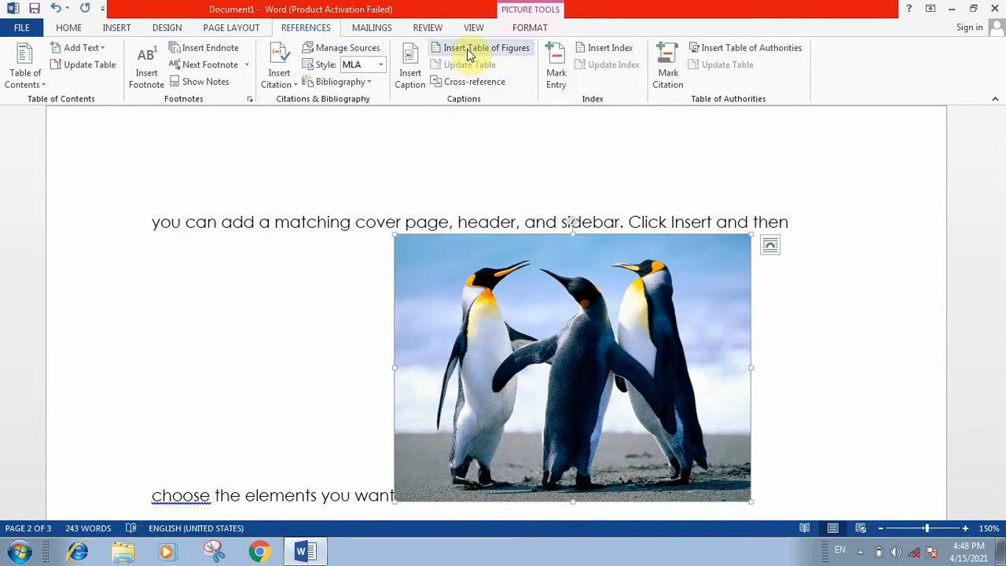
{"action": "left_click_drag", "start_coordinate": [991, 285], "coordinate": [1001, 118]}
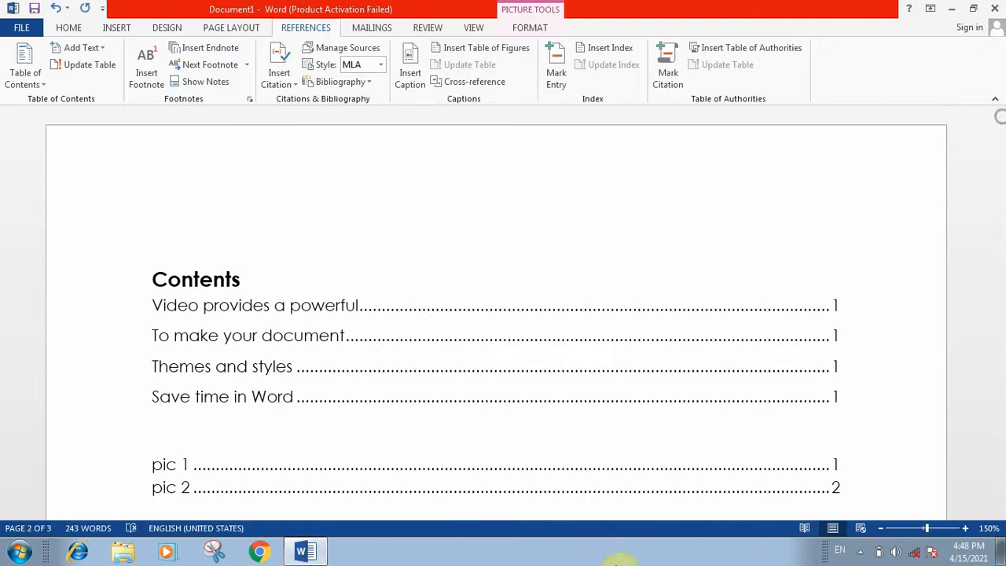
Update the entire table of figures so it lists pic 1 on page 1 and pic 2 and pic 3 on page 2.
{"action": "left_click", "coordinate": [422, 475]}
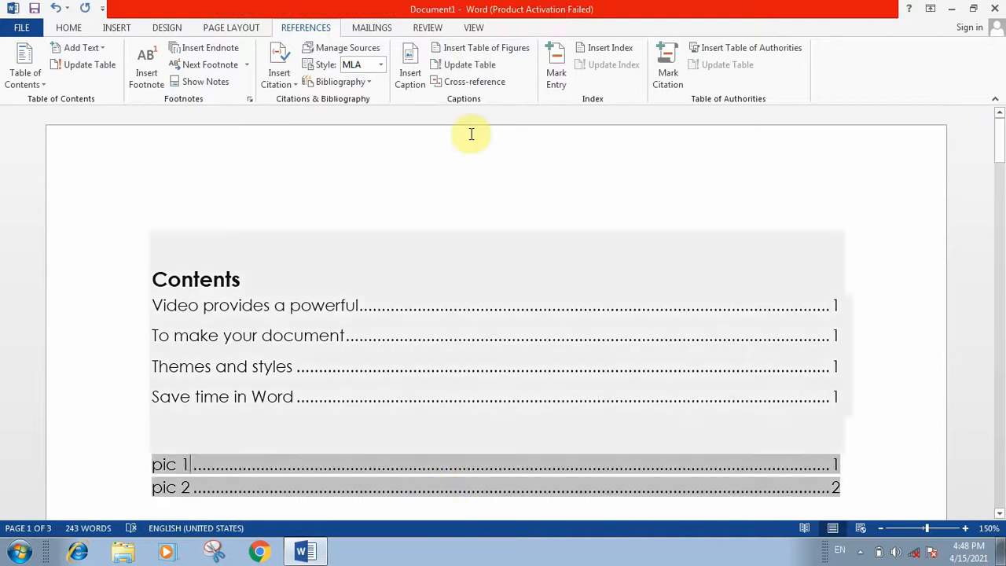
{"action": "left_click", "coordinate": [469, 66]}
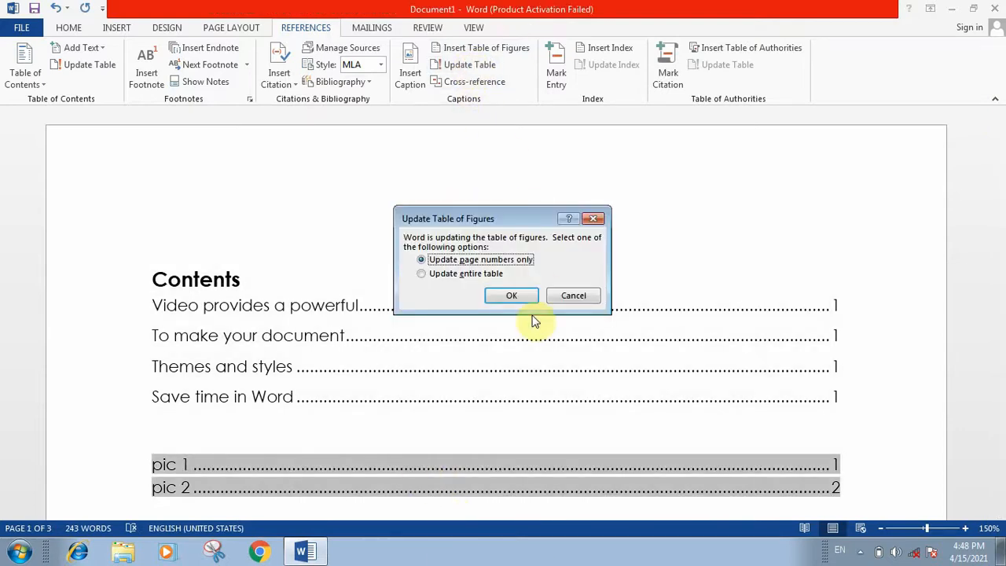
{"action": "left_click", "coordinate": [467, 273]}
{"action": "left_click", "coordinate": [509, 296]}
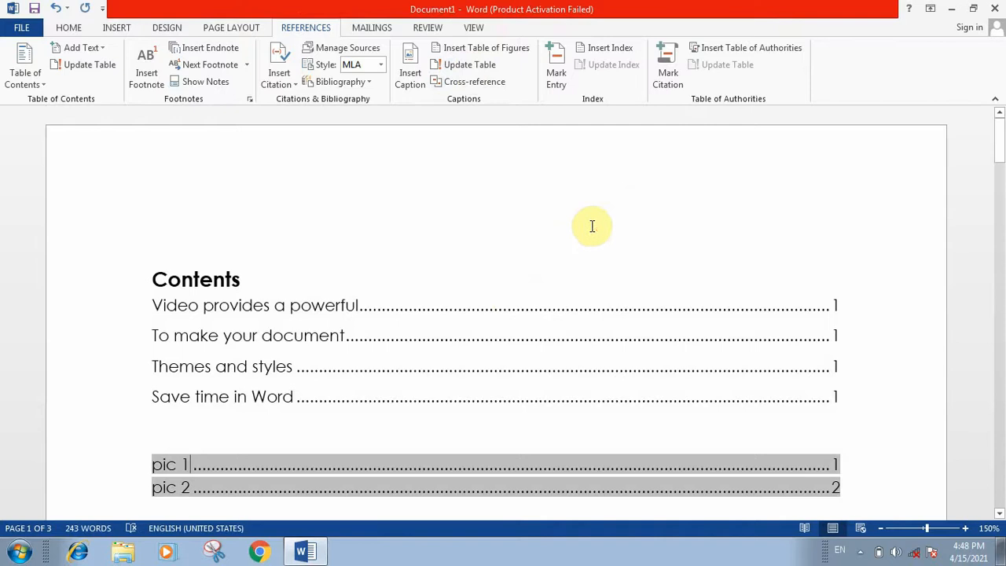
{"action": "scroll", "coordinate": [635, 210], "scroll_direction": "down", "scroll_amount": 2}
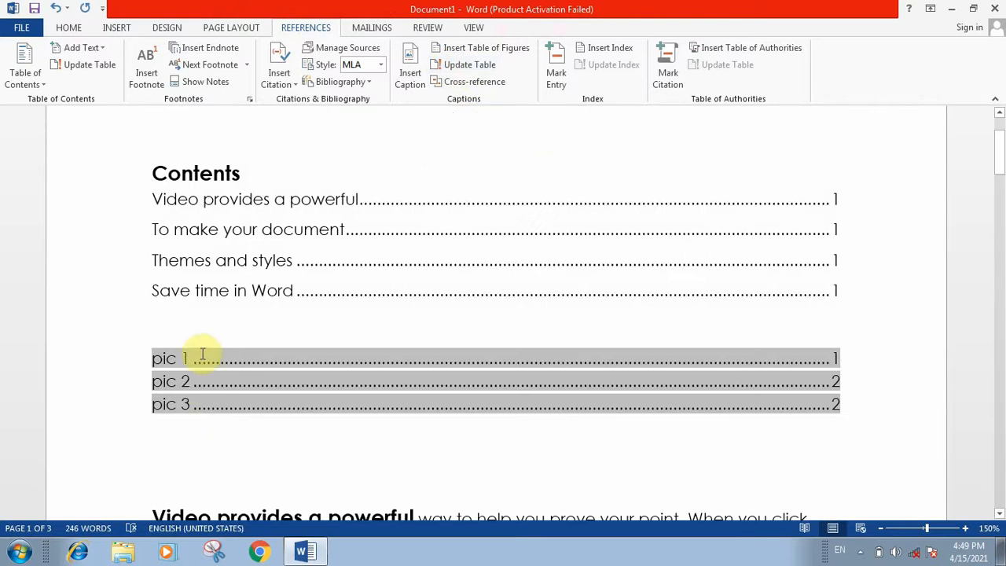
{"action": "left_click", "coordinate": [377, 444]}
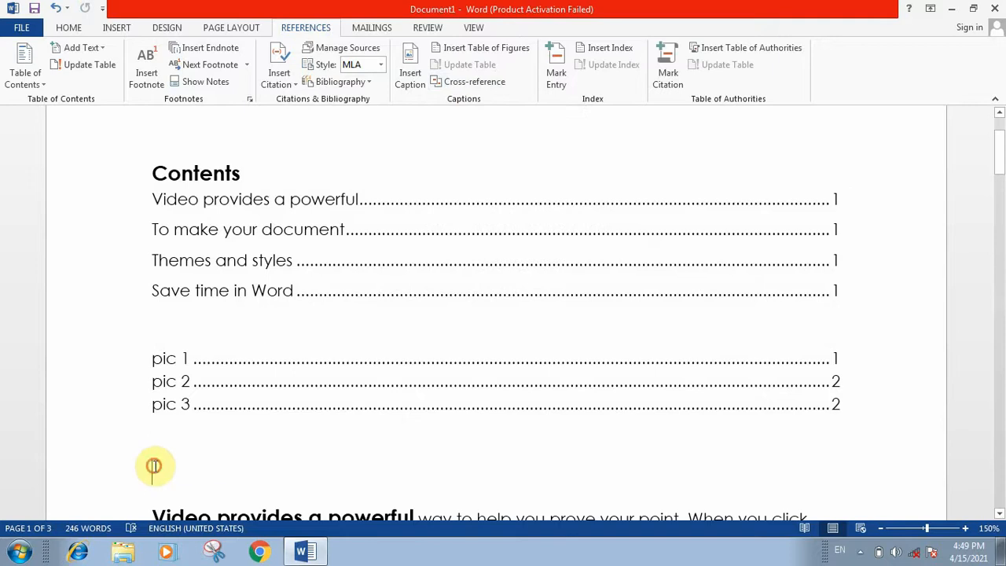
Insert entire-caption cross-references to pic 1, pic 2 and pic 3 below the table of figures.
{"action": "left_click", "coordinate": [463, 82]}
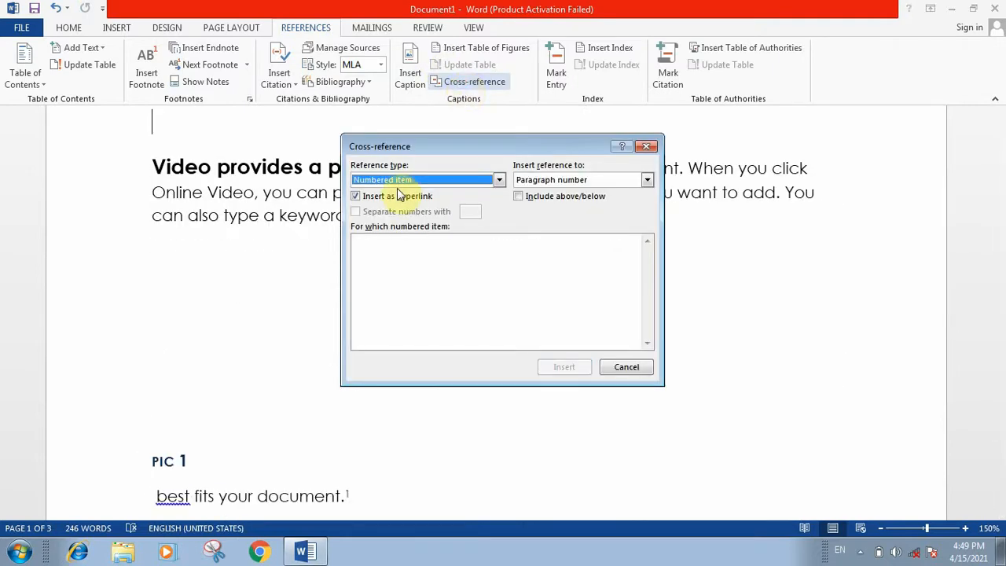
{"action": "left_click", "coordinate": [497, 180]}
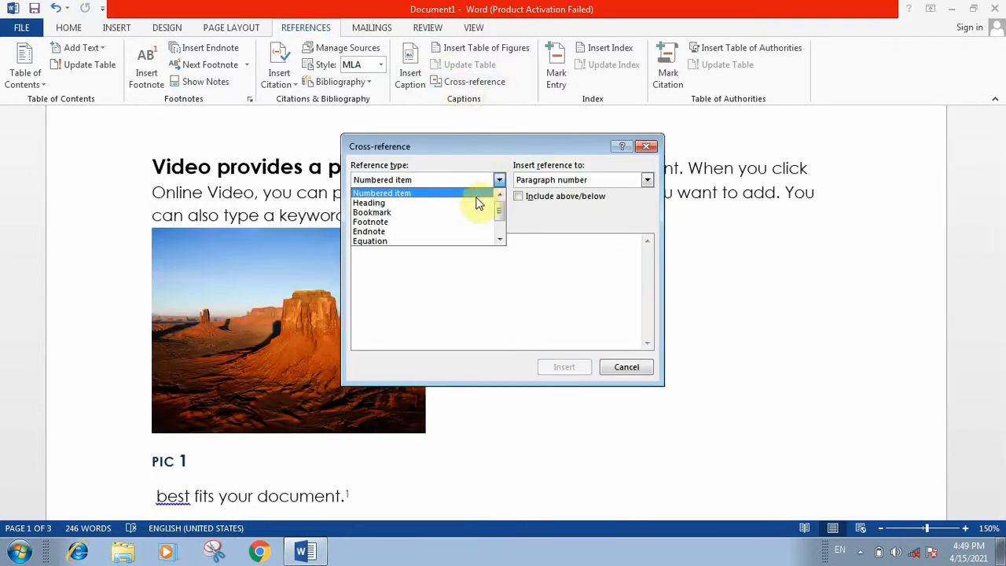
{"action": "left_click_drag", "start_coordinate": [499, 211], "coordinate": [504, 222]}
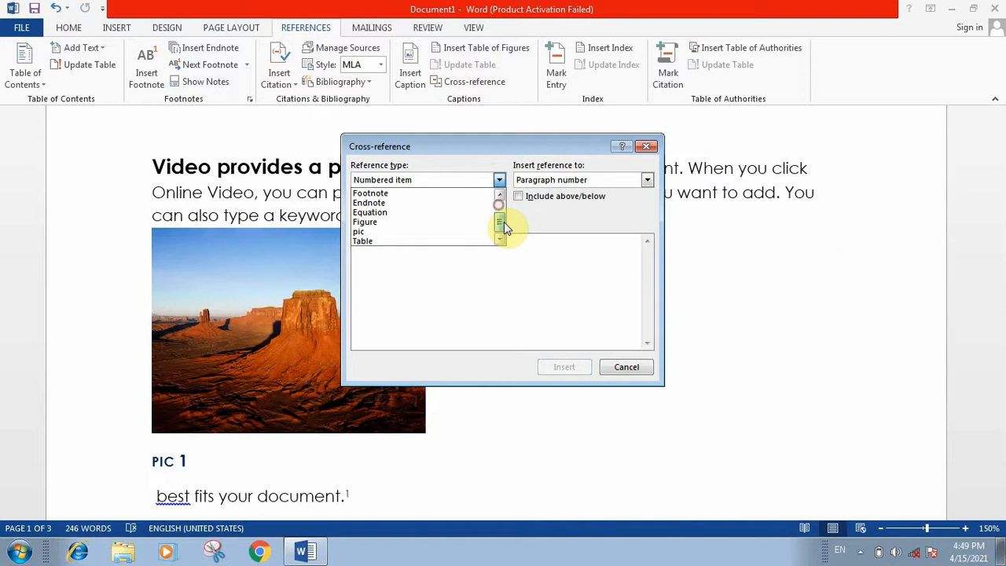
{"action": "left_click", "coordinate": [387, 228]}
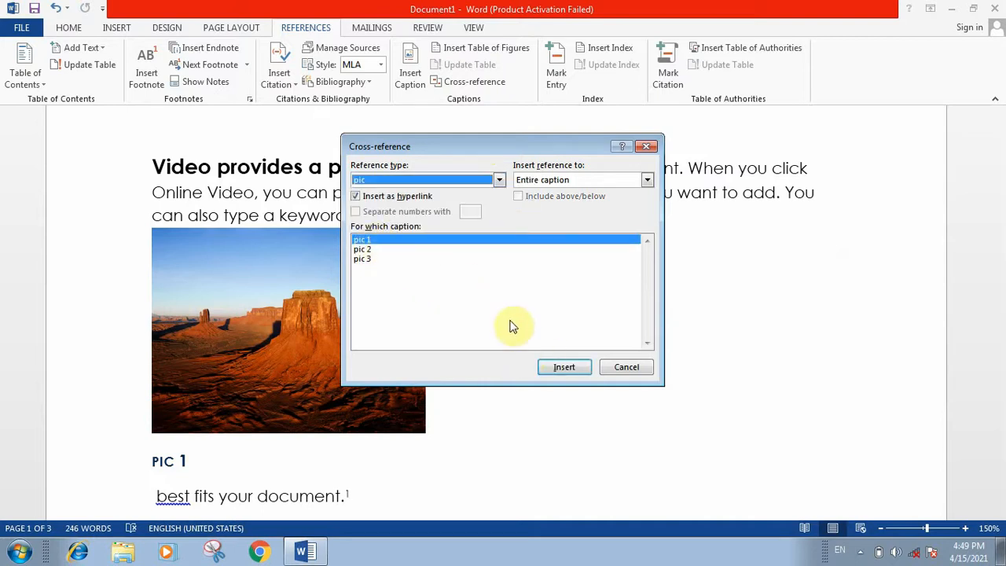
{"action": "left_click", "coordinate": [549, 366]}
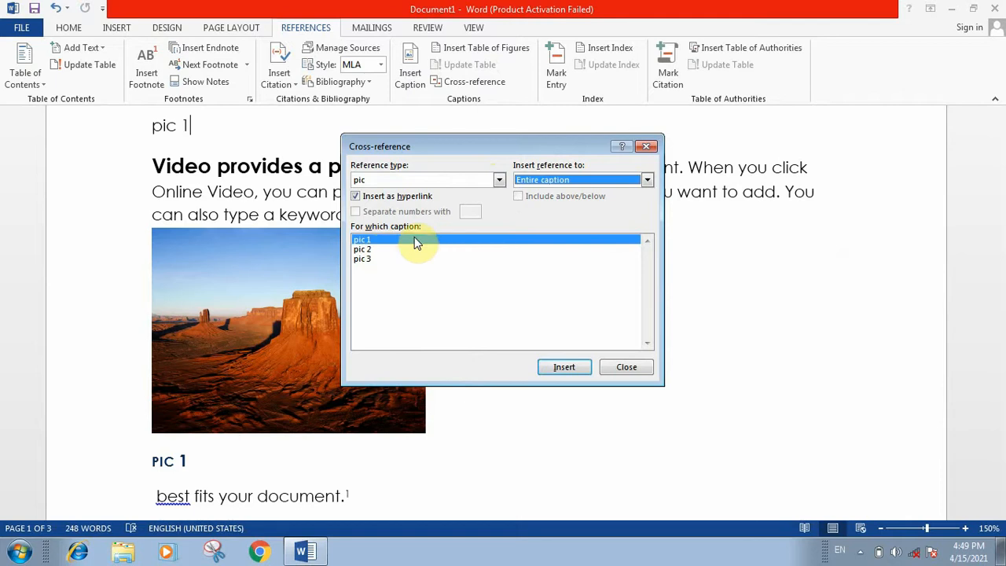
{"action": "left_click", "coordinate": [365, 249]}
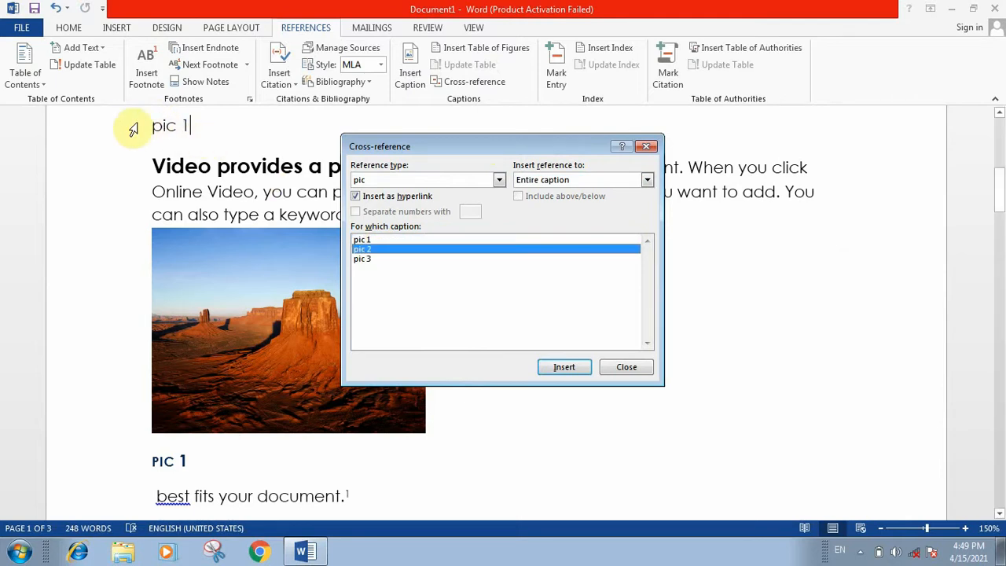
{"action": "left_click", "coordinate": [560, 366]}
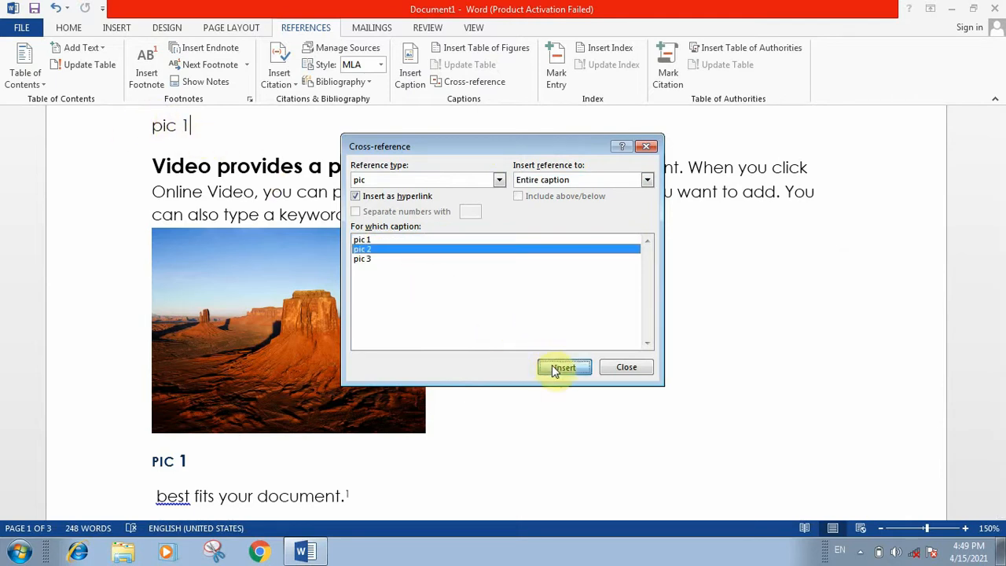
{"action": "left_click", "coordinate": [394, 260]}
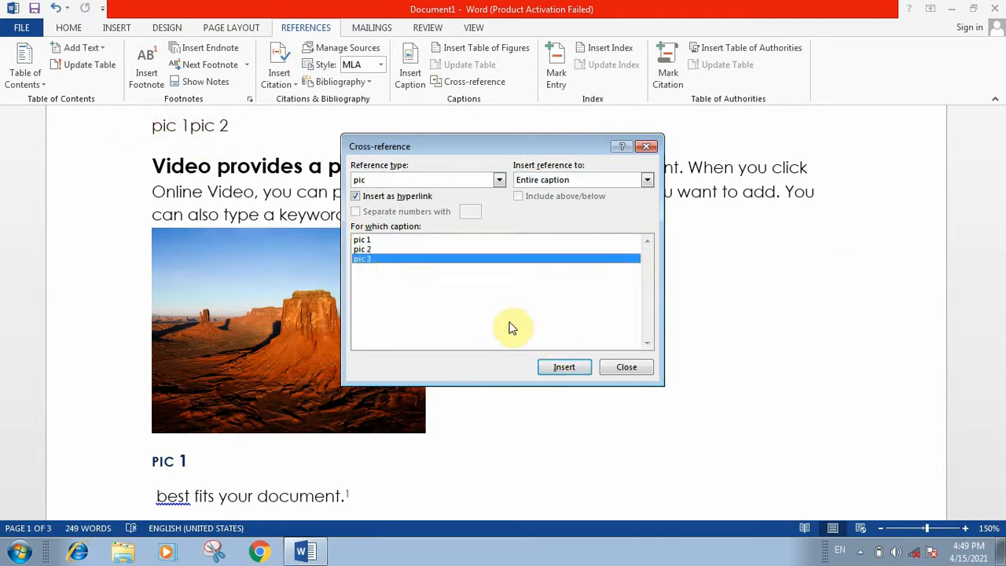
{"action": "left_click", "coordinate": [562, 371]}
{"action": "left_click", "coordinate": [633, 371]}
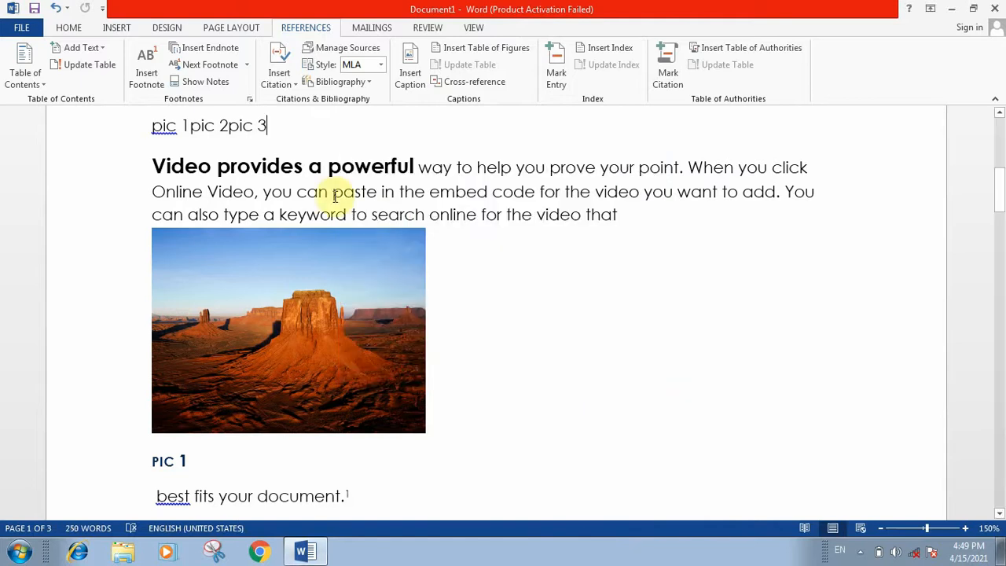
{"action": "left_click_drag", "start_coordinate": [996, 192], "coordinate": [999, 151]}
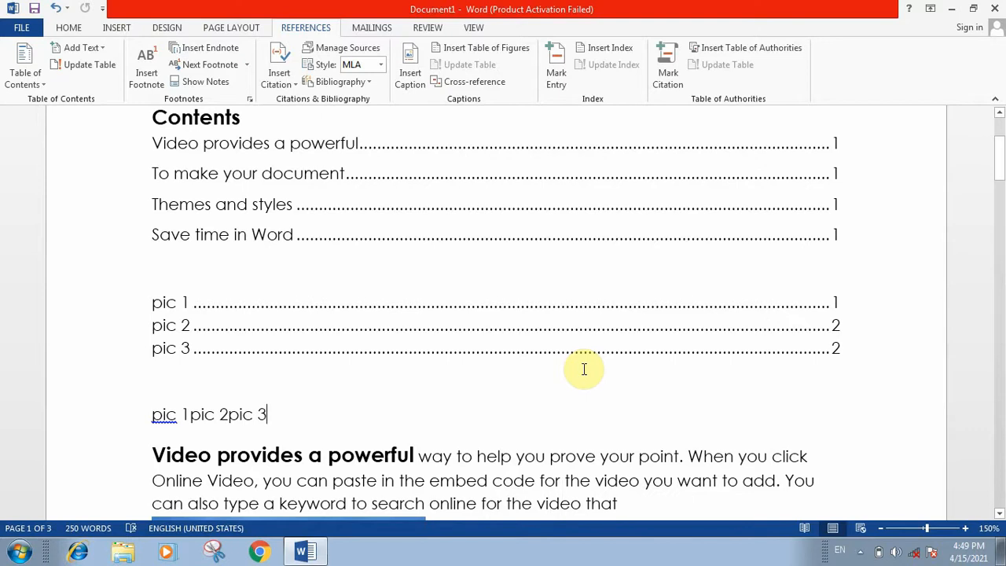
Mark the word 'prove' as an index entry.
{"action": "double_click", "coordinate": [572, 462]}
{"action": "left_click", "coordinate": [558, 74]}
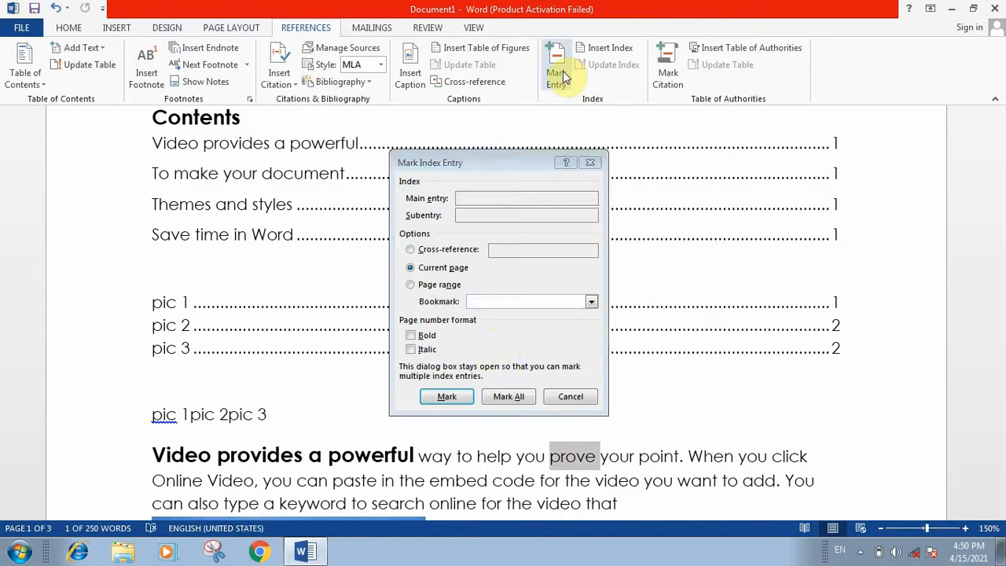
{"action": "left_click", "coordinate": [446, 396]}
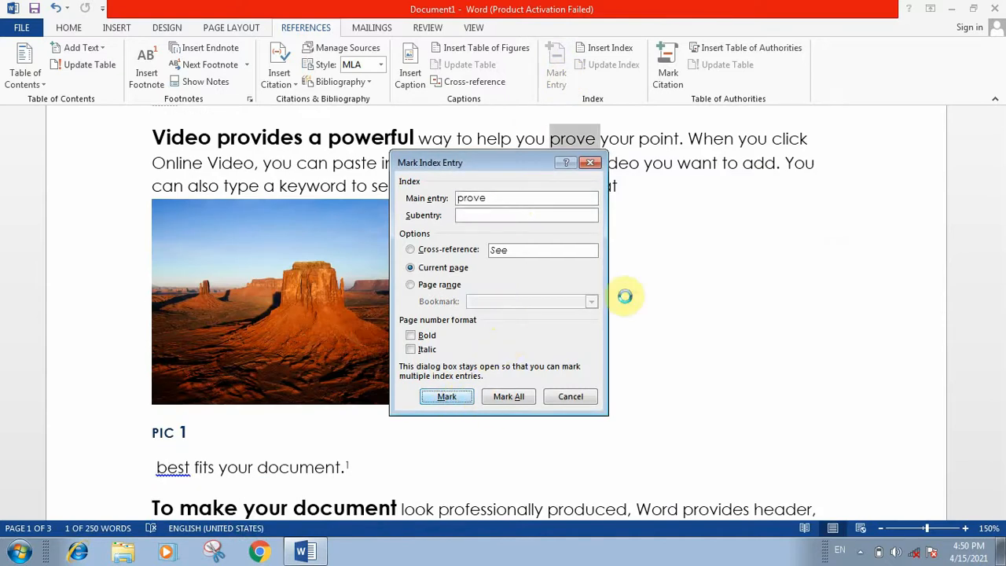
{"action": "left_click", "coordinate": [570, 396]}
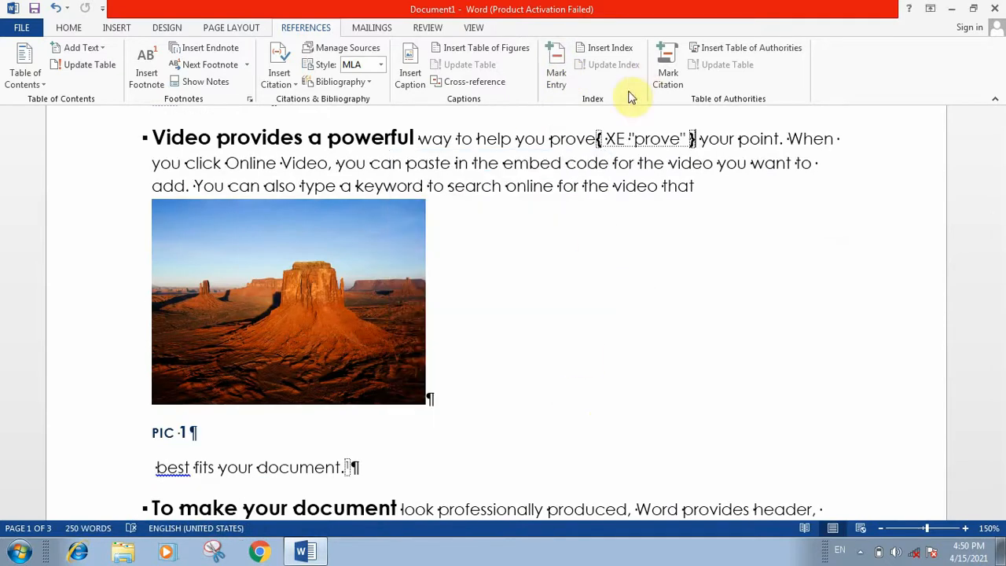
Mark the word 'produced' in the second bullet paragraph as an index entry.
{"action": "left_click_drag", "start_coordinate": [586, 507], "coordinate": [581, 517]}
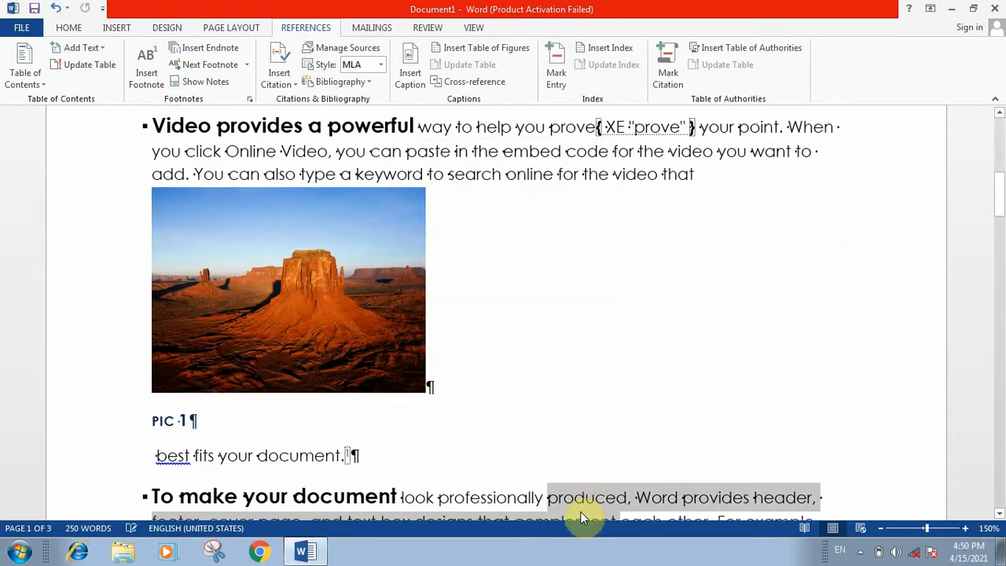
{"action": "double_click", "coordinate": [586, 484]}
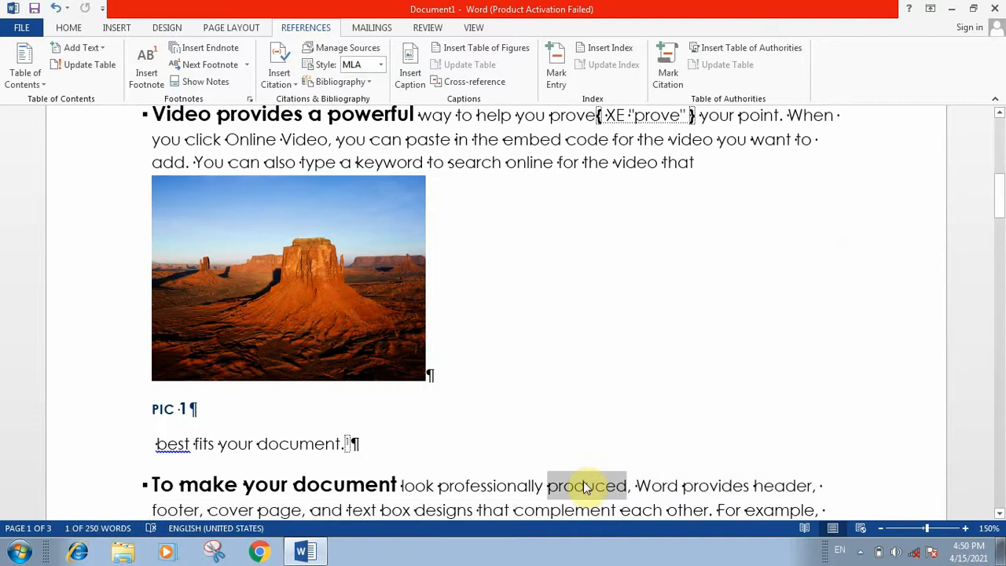
{"action": "left_click", "coordinate": [557, 75]}
{"action": "left_click", "coordinate": [467, 396]}
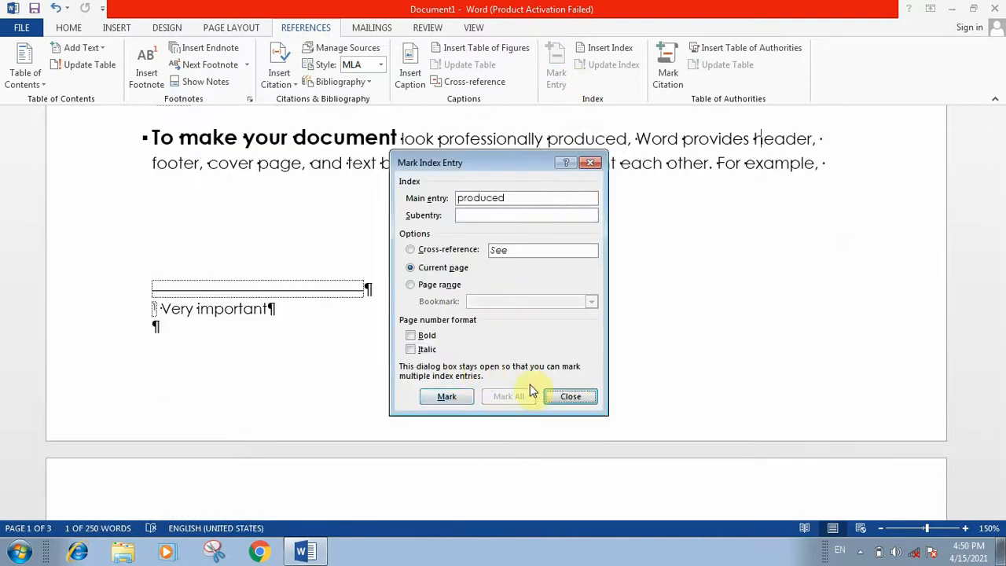
{"action": "left_click", "coordinate": [569, 396]}
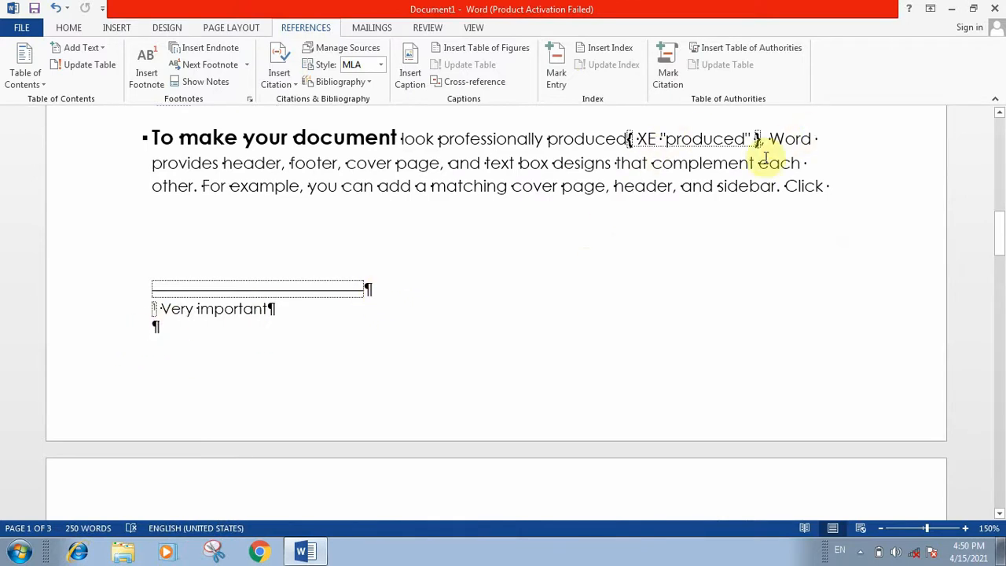
Turn off Show/Hide ¶ so the index entry field codes disappear, and scroll back up to the contents.
{"action": "left_click", "coordinate": [69, 28]}
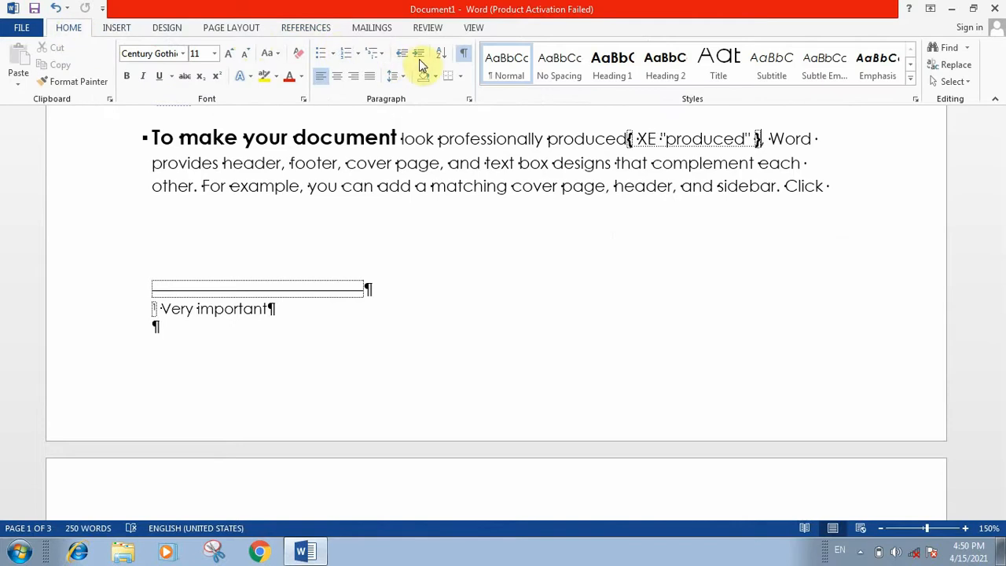
{"action": "left_click", "coordinate": [464, 57]}
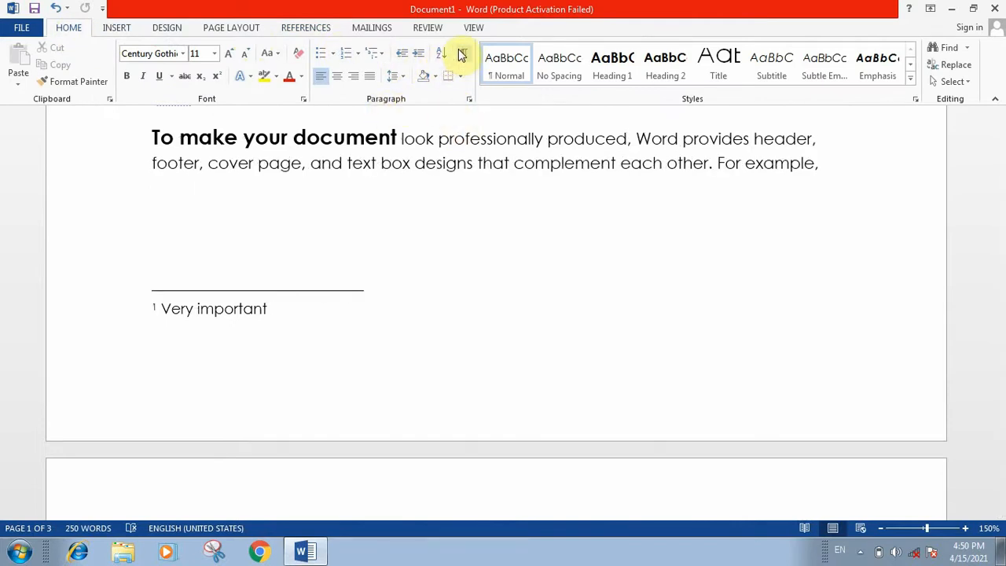
{"action": "left_click", "coordinate": [374, 320]}
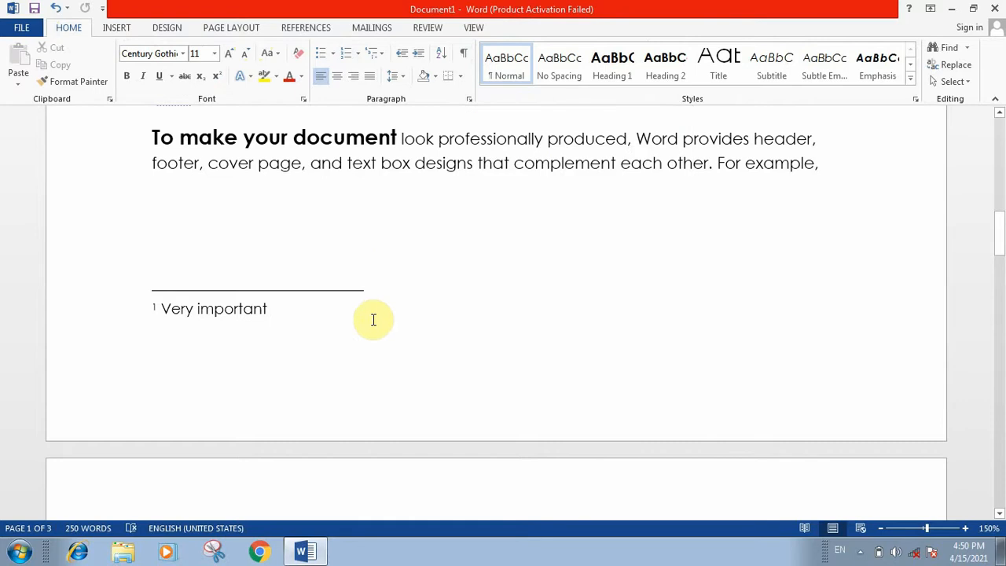
{"action": "scroll", "coordinate": [564, 217], "scroll_direction": "up", "scroll_amount": 10}
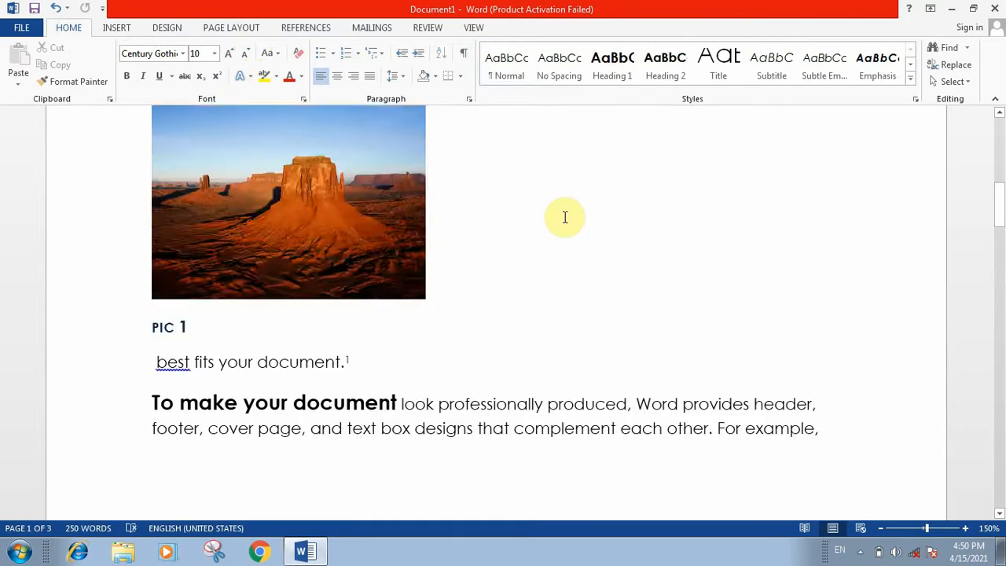
{"action": "left_click", "coordinate": [317, 31]}
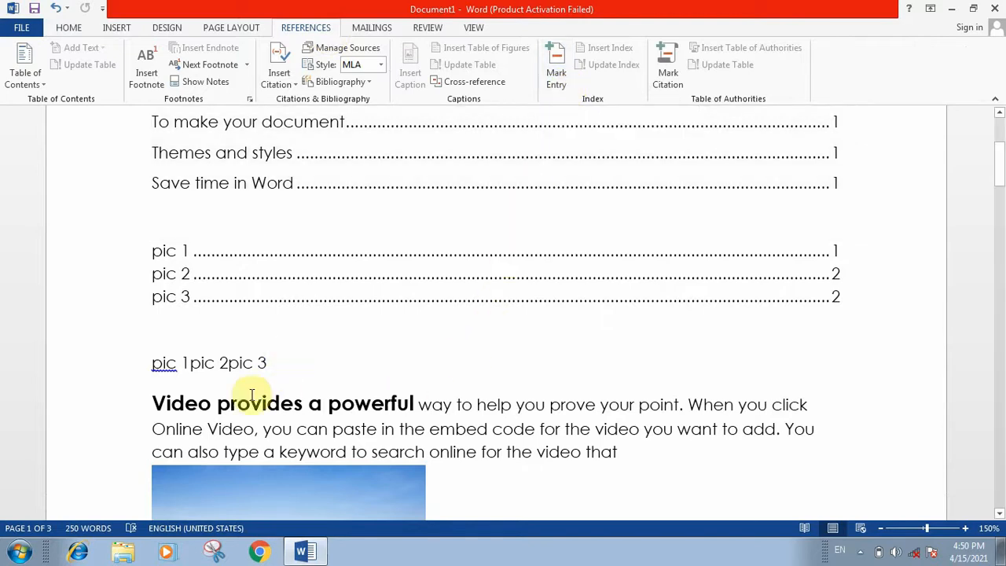
Insert an index in a new paragraph above 'Video', listing produced, 2 and prove, 1 in two columns.
{"action": "left_click", "coordinate": [155, 395]}
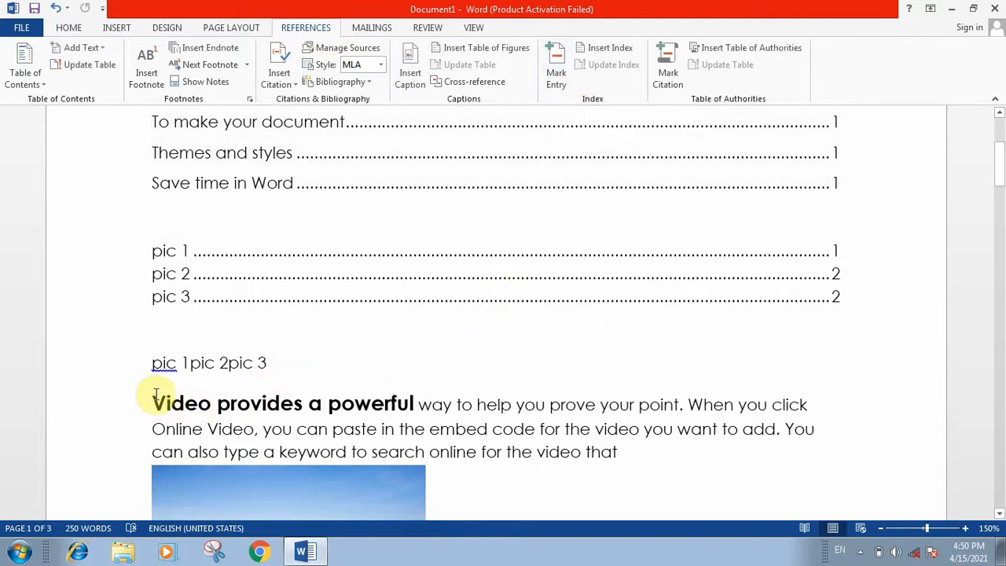
{"action": "key", "text": "Return"}
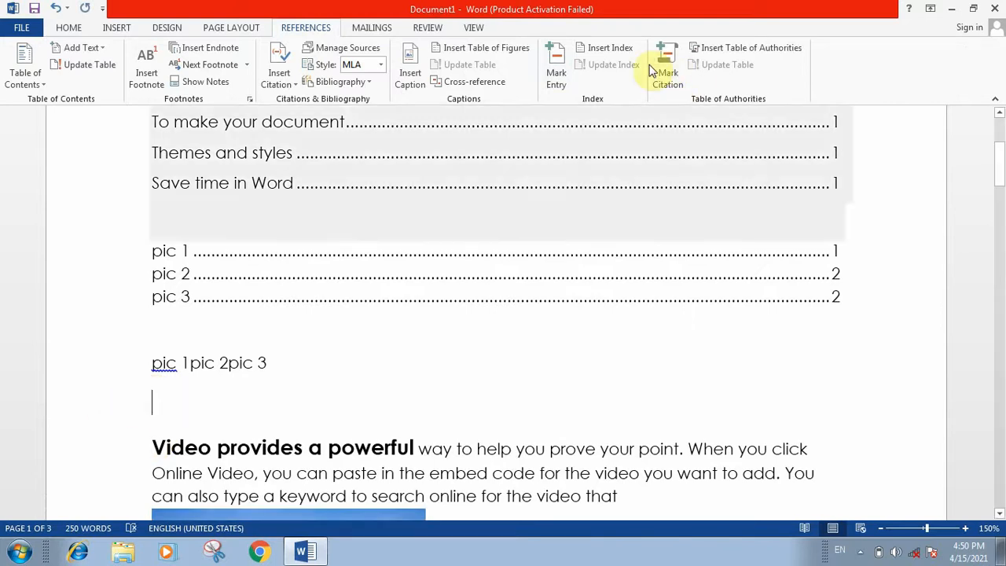
{"action": "left_click", "coordinate": [617, 52]}
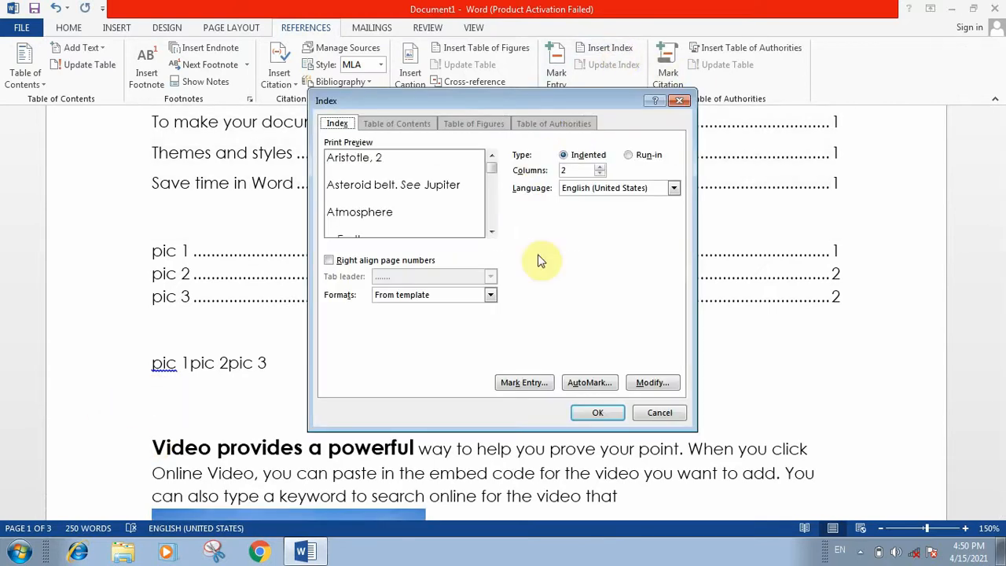
{"action": "left_click", "coordinate": [583, 412]}
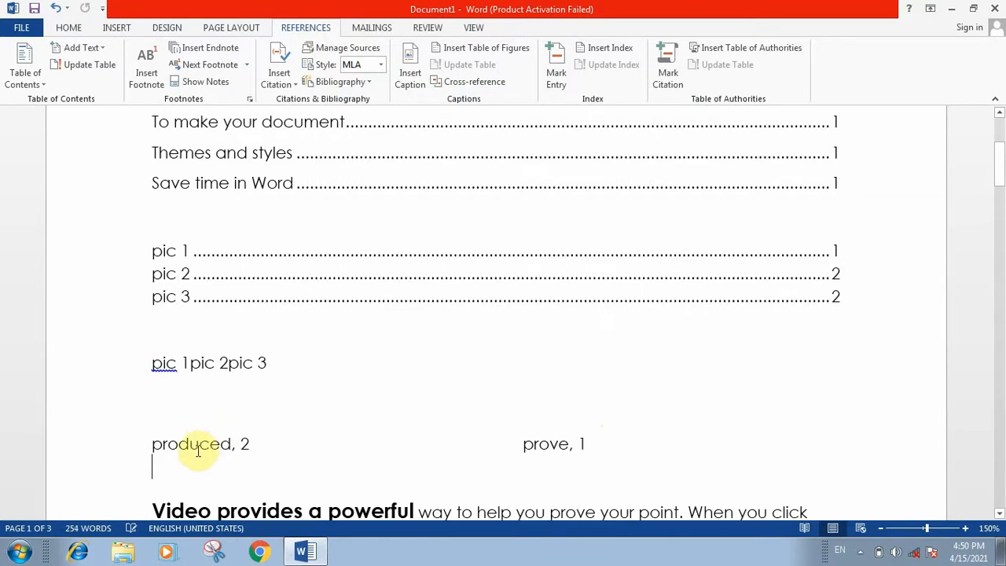
{"action": "scroll", "coordinate": [298, 360], "scroll_direction": "down", "scroll_amount": 1}
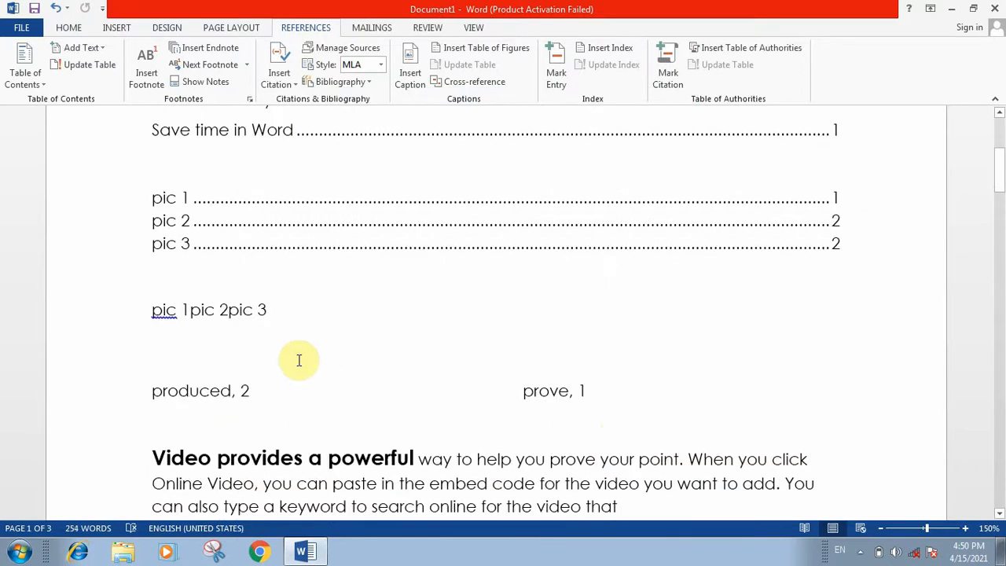
{"action": "scroll", "coordinate": [298, 360], "scroll_direction": "down", "scroll_amount": 2}
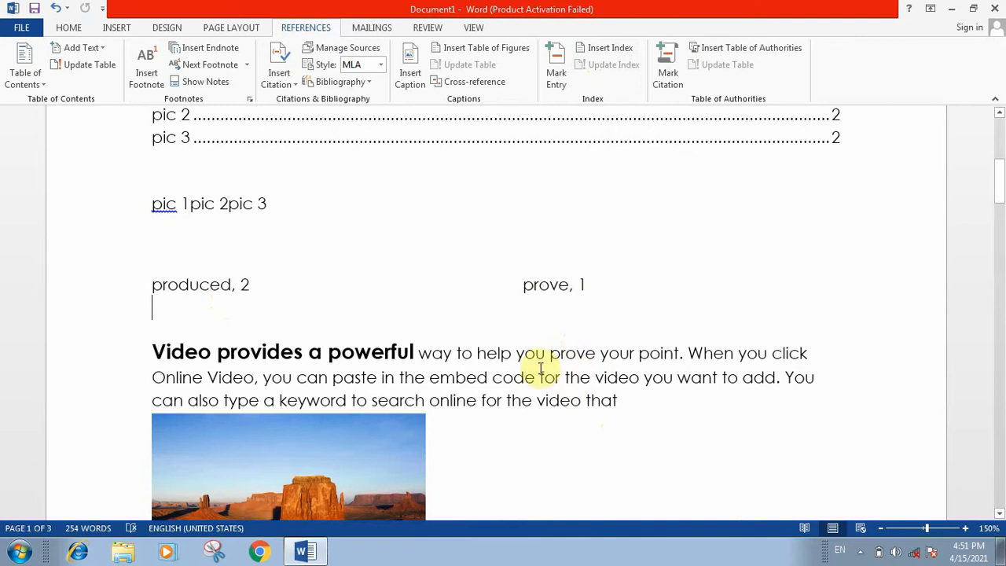
Mark the word 'prove' in the Video paragraph as an index entry.
{"action": "double_click", "coordinate": [567, 354]}
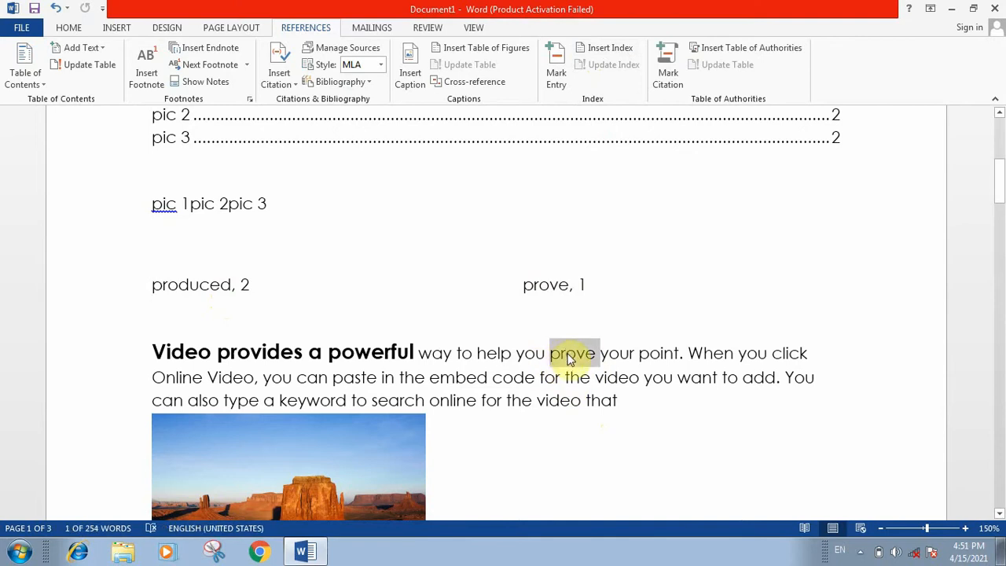
{"action": "left_click", "coordinate": [557, 79]}
{"action": "double_click", "coordinate": [458, 399]}
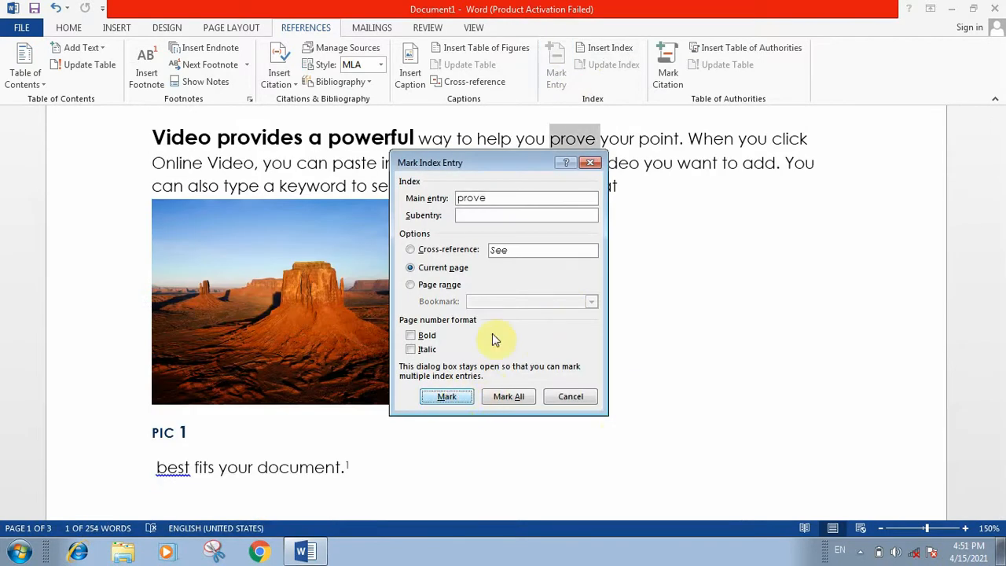
{"action": "left_click", "coordinate": [571, 397]}
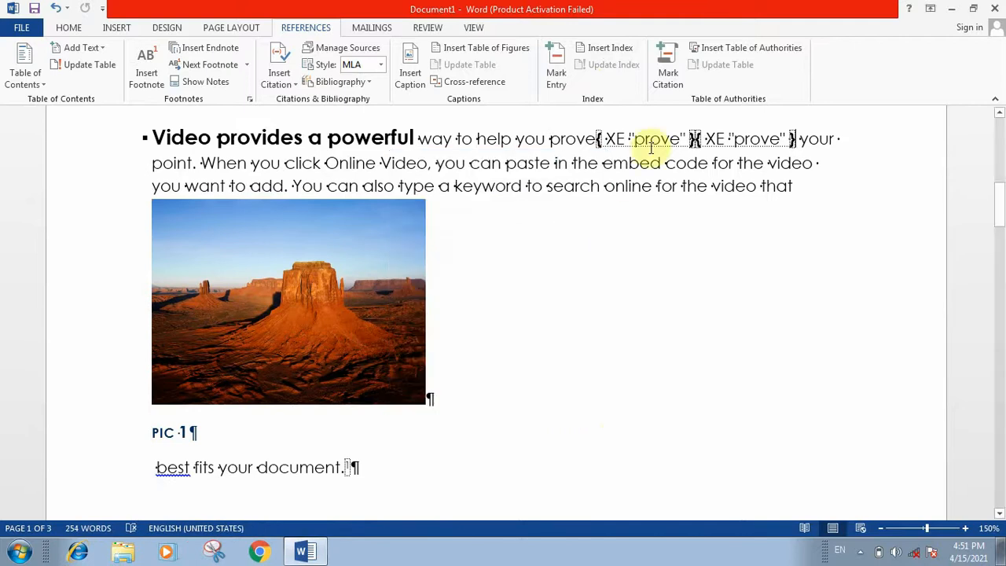
{"action": "left_click", "coordinate": [67, 27]}
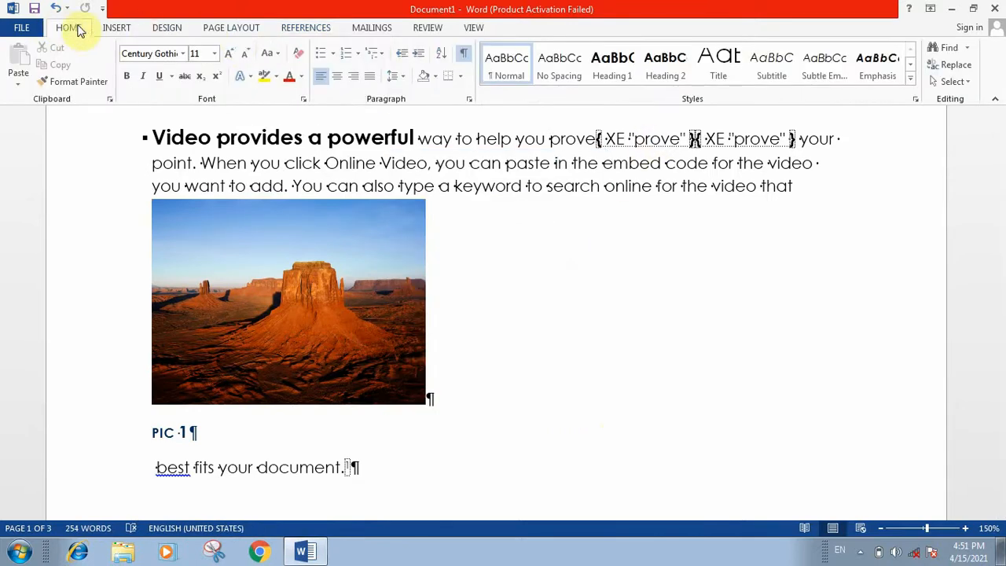
Hide formatting marks and update the index, which still lists produced, 2 and prove, 1.
{"action": "left_click", "coordinate": [465, 53]}
{"action": "left_click", "coordinate": [308, 27]}
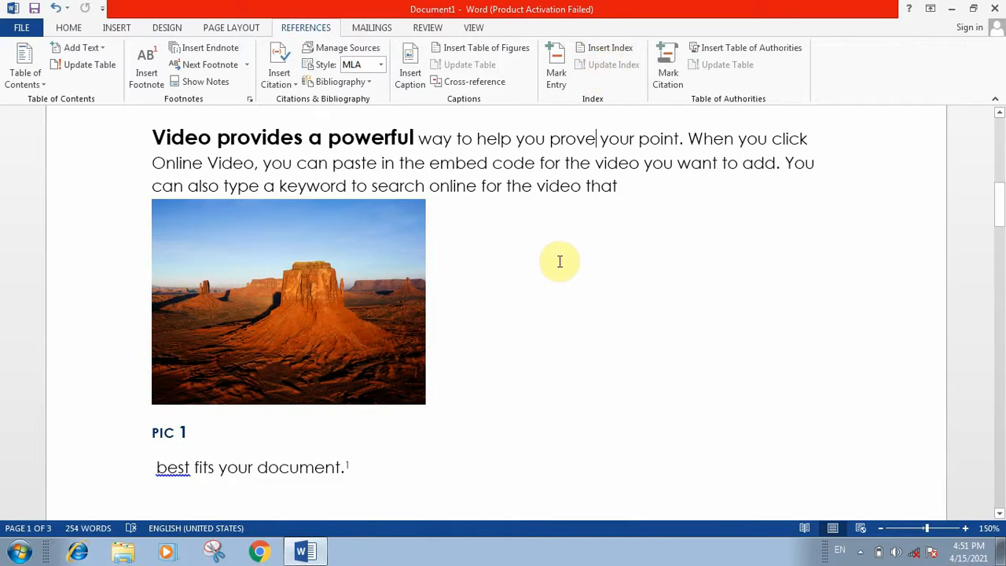
{"action": "scroll", "coordinate": [560, 262], "scroll_direction": "up", "scroll_amount": 10}
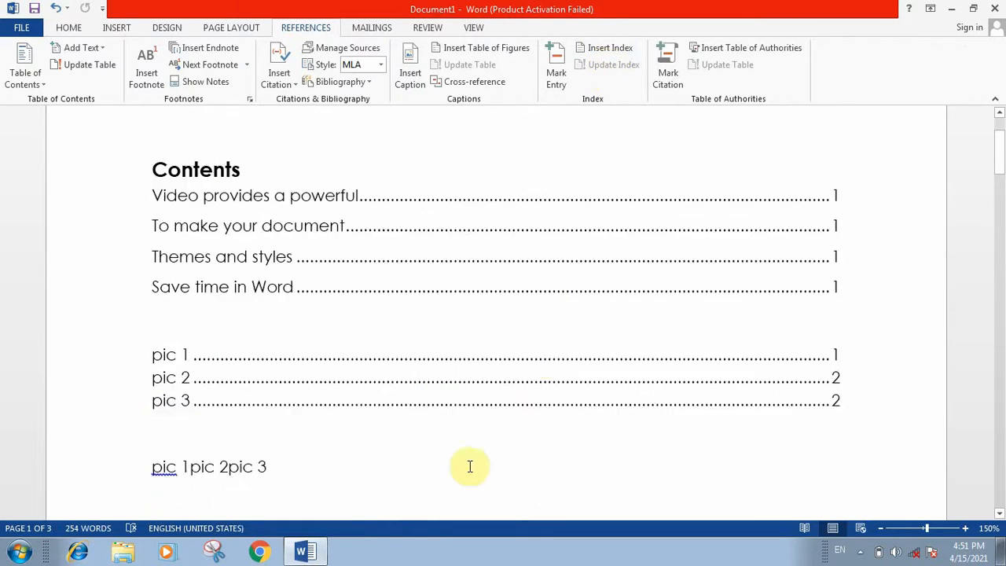
{"action": "scroll", "coordinate": [209, 359], "scroll_direction": "down", "scroll_amount": 4}
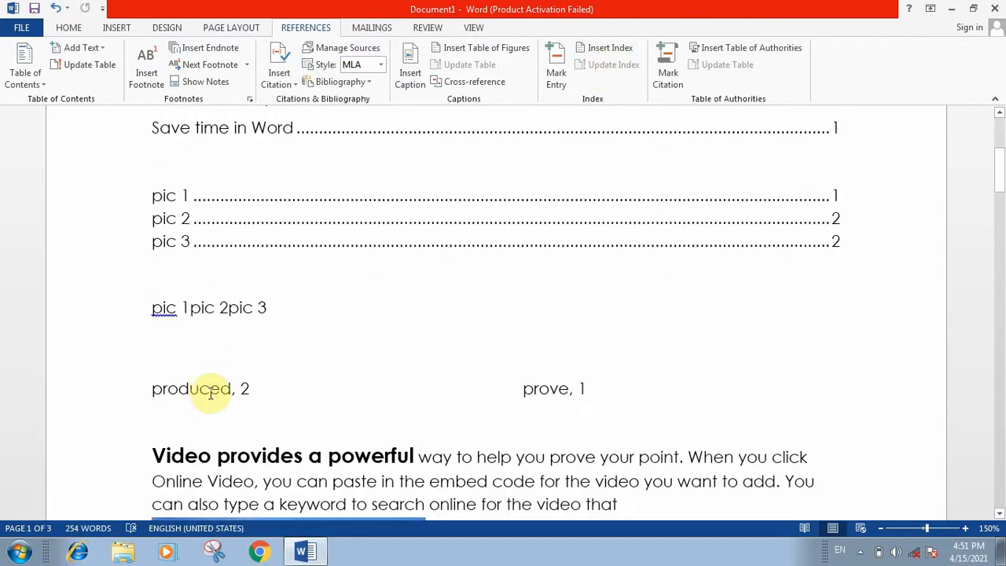
{"action": "left_click", "coordinate": [208, 391]}
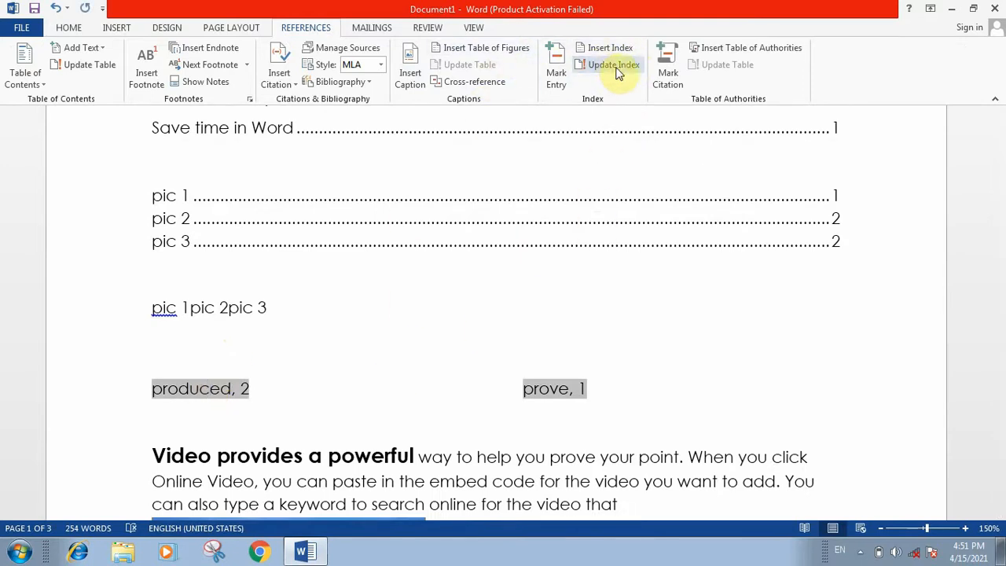
{"action": "mouse_move", "coordinate": [999, 176]}
{"action": "left_mouse_down"}
{"action": "mouse_move", "coordinate": [997, 299]}
{"action": "mouse_move", "coordinate": [990, 180]}
{"action": "left_mouse_up"}
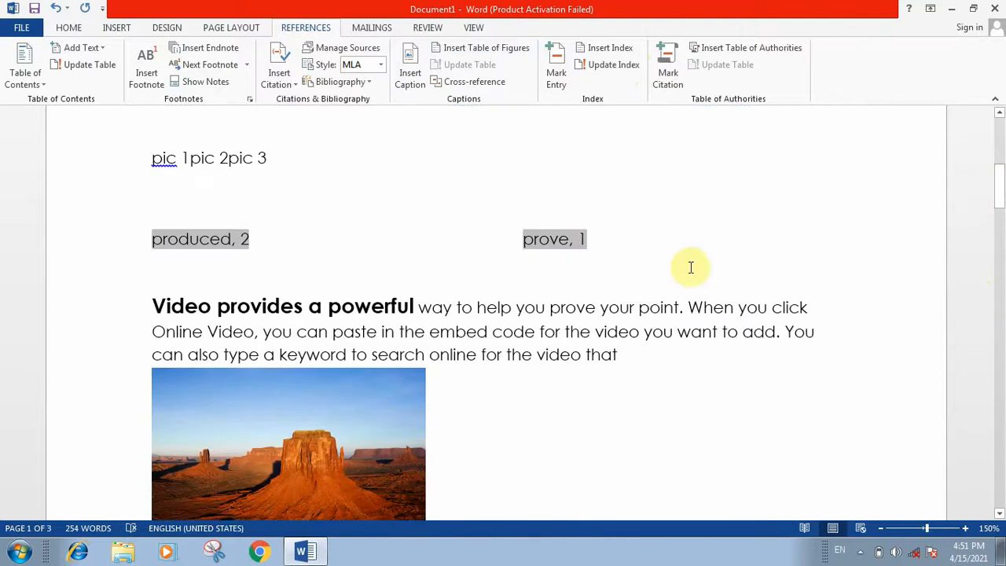
{"action": "left_click", "coordinate": [597, 64]}
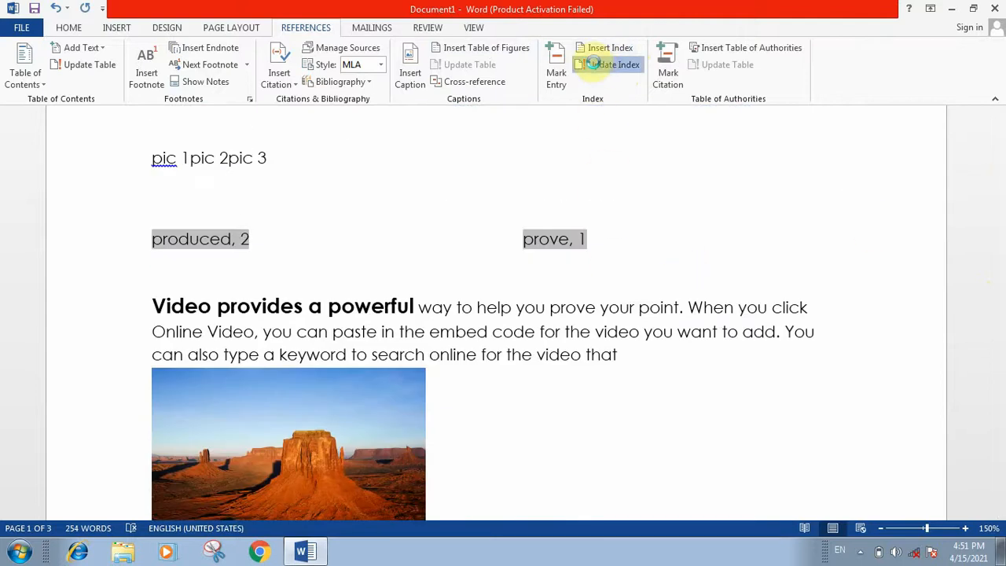
{"action": "left_click", "coordinate": [342, 305]}
Mark the word 'embed' in the Video paragraph as an index entry.
{"action": "triple_click", "coordinate": [461, 333]}
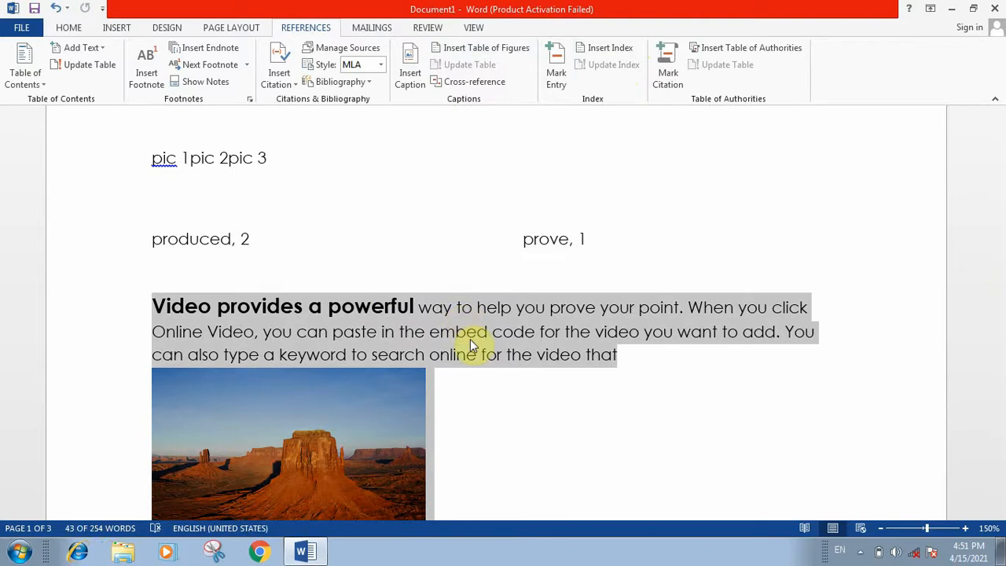
{"action": "left_click", "coordinate": [476, 351]}
{"action": "double_click", "coordinate": [460, 333]}
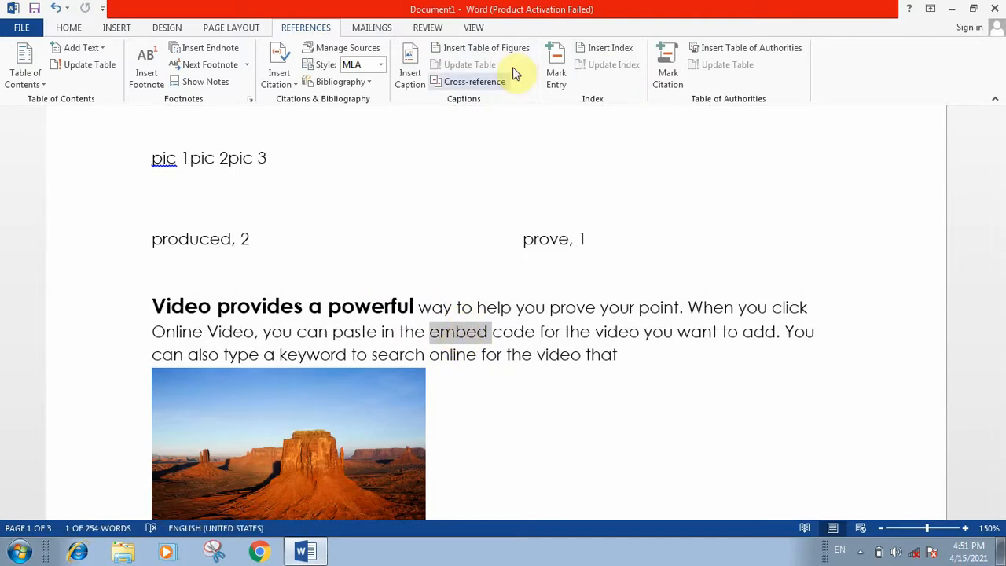
{"action": "left_click", "coordinate": [556, 75]}
{"action": "left_click", "coordinate": [440, 396]}
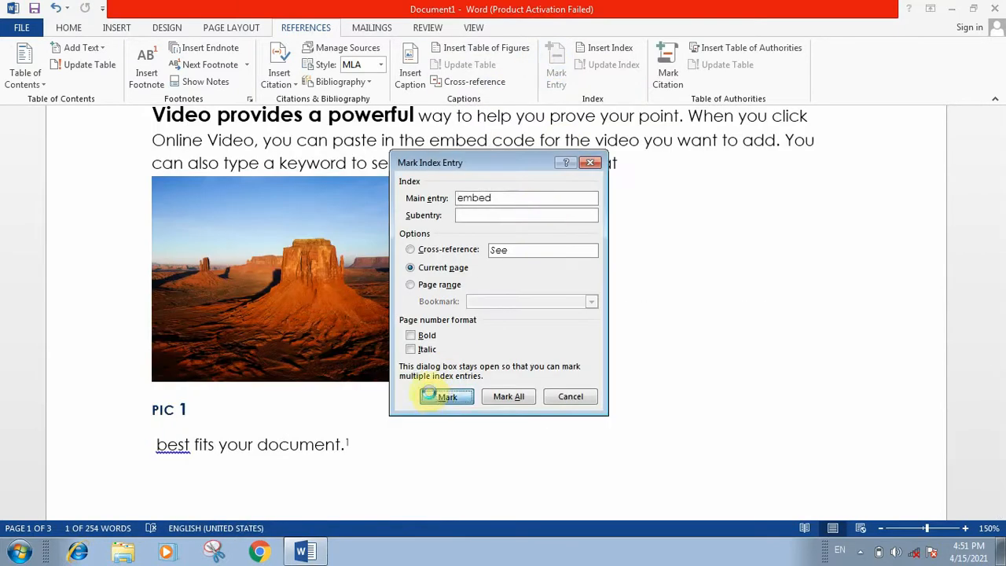
{"action": "left_click", "coordinate": [570, 396]}
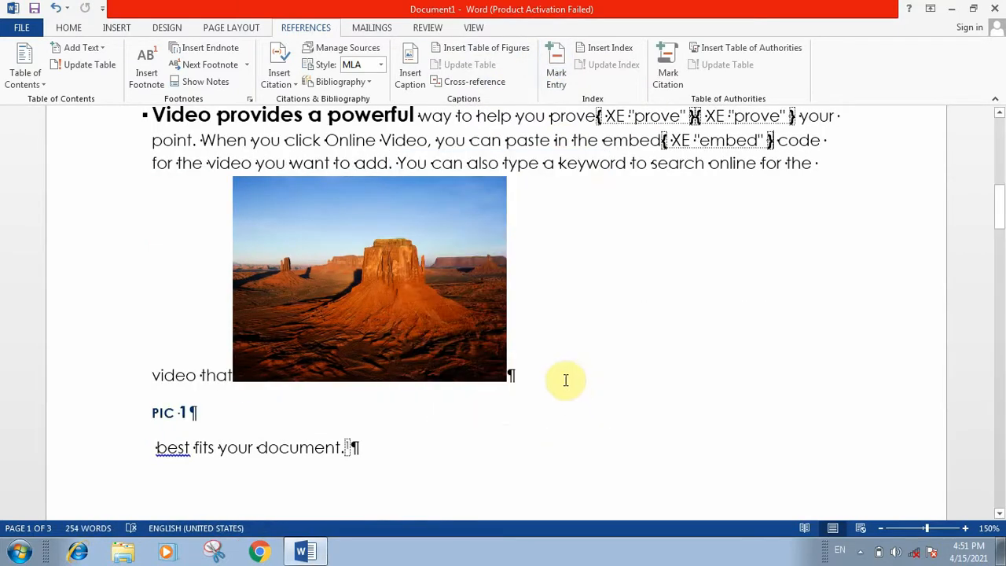
Hide formatting marks and update the index so embed, 1 appears above produced, 2.
{"action": "left_click", "coordinate": [78, 29]}
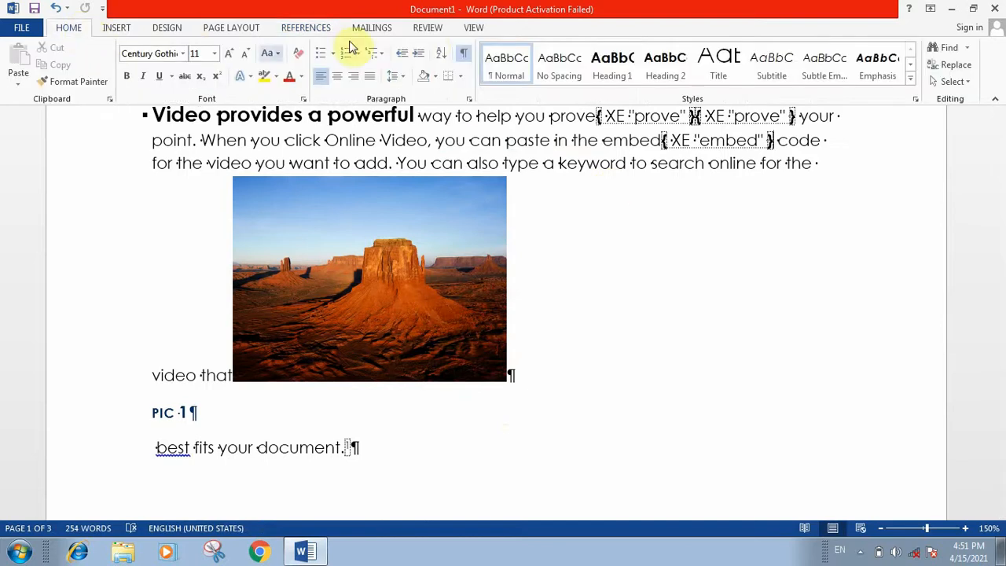
{"action": "left_click", "coordinate": [464, 52]}
{"action": "scroll", "coordinate": [477, 253], "scroll_direction": "up", "scroll_amount": 3}
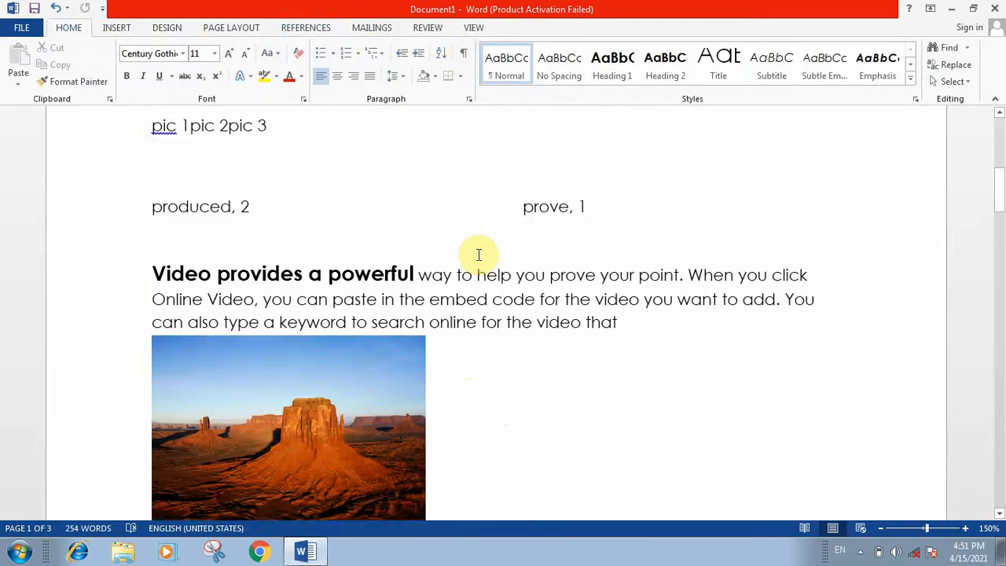
{"action": "scroll", "coordinate": [477, 254], "scroll_direction": "up", "scroll_amount": 2}
{"action": "left_click", "coordinate": [211, 369]}
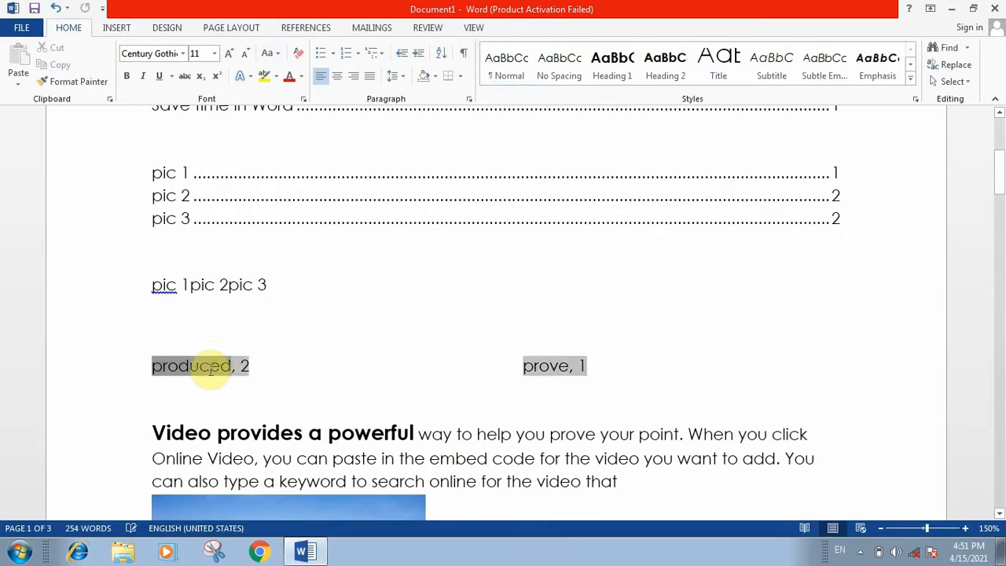
{"action": "left_click", "coordinate": [307, 29]}
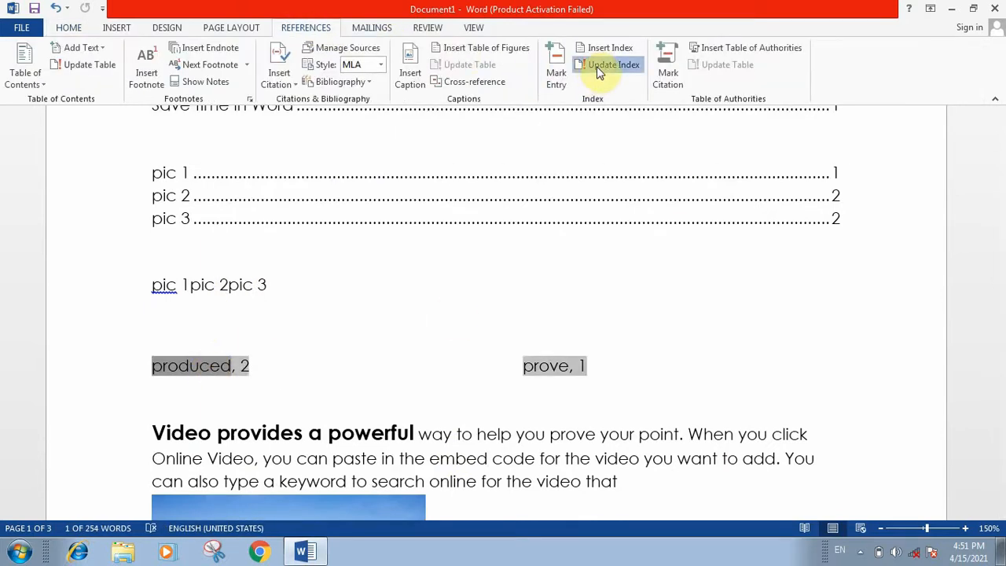
{"action": "left_click", "coordinate": [596, 66]}
{"action": "left_click", "coordinate": [278, 401]}
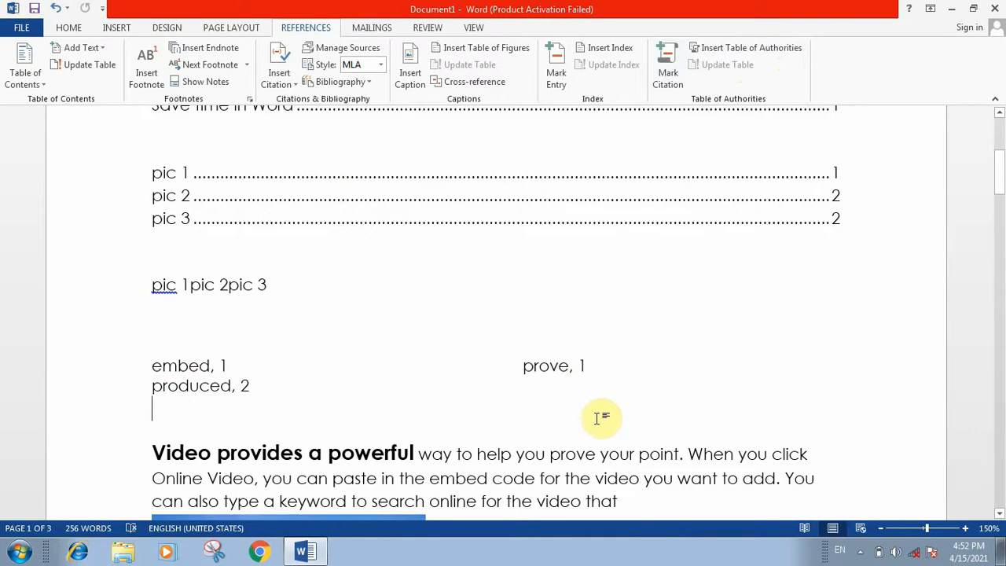
Mark 'provides' and then 'keyword' in the Video paragraph as Cases citations, each getting a TA field.
{"action": "triple_click", "coordinate": [249, 454]}
{"action": "double_click", "coordinate": [245, 457]}
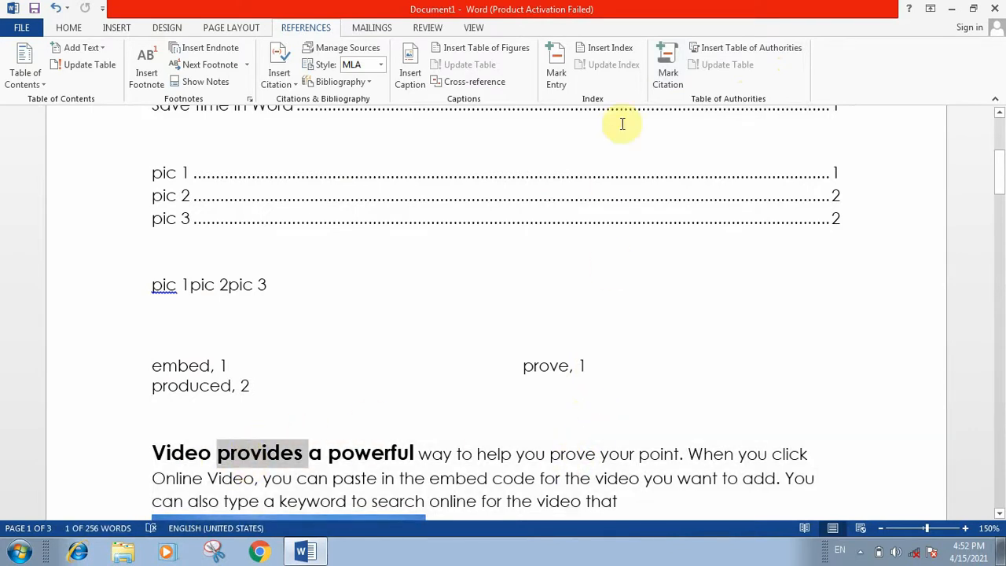
{"action": "left_click", "coordinate": [667, 71]}
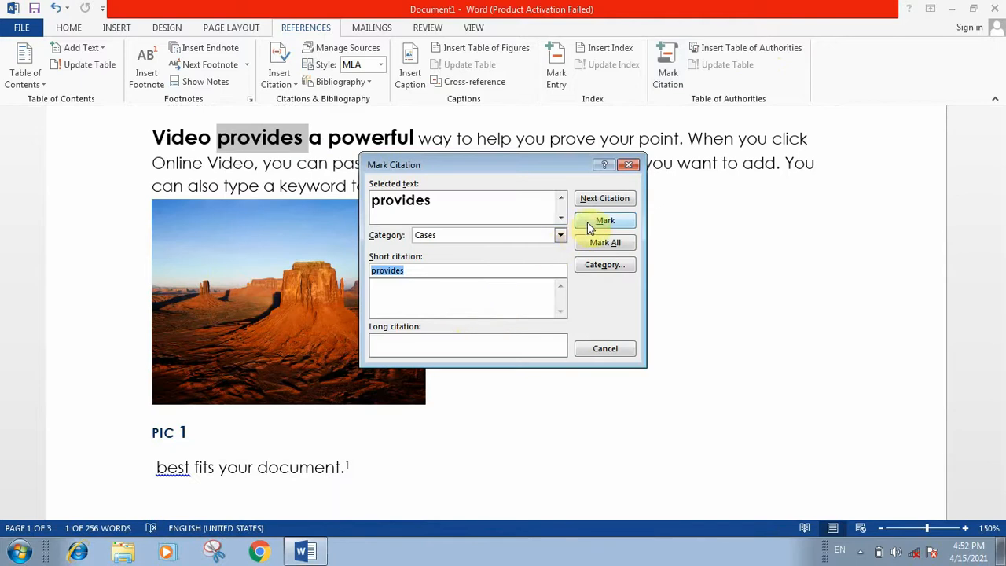
{"action": "left_click", "coordinate": [603, 221]}
{"action": "left_click", "coordinate": [605, 349]}
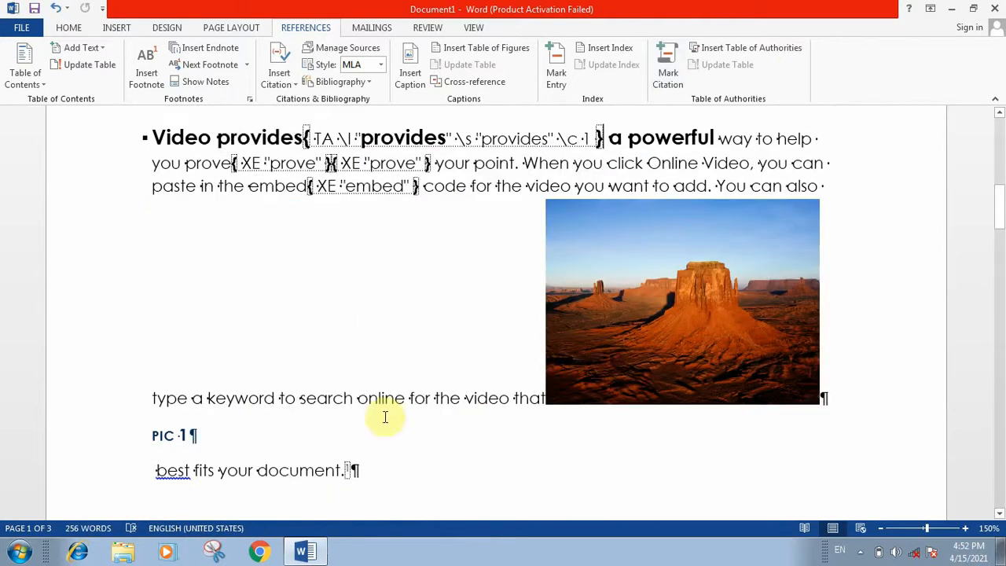
{"action": "double_click", "coordinate": [241, 399]}
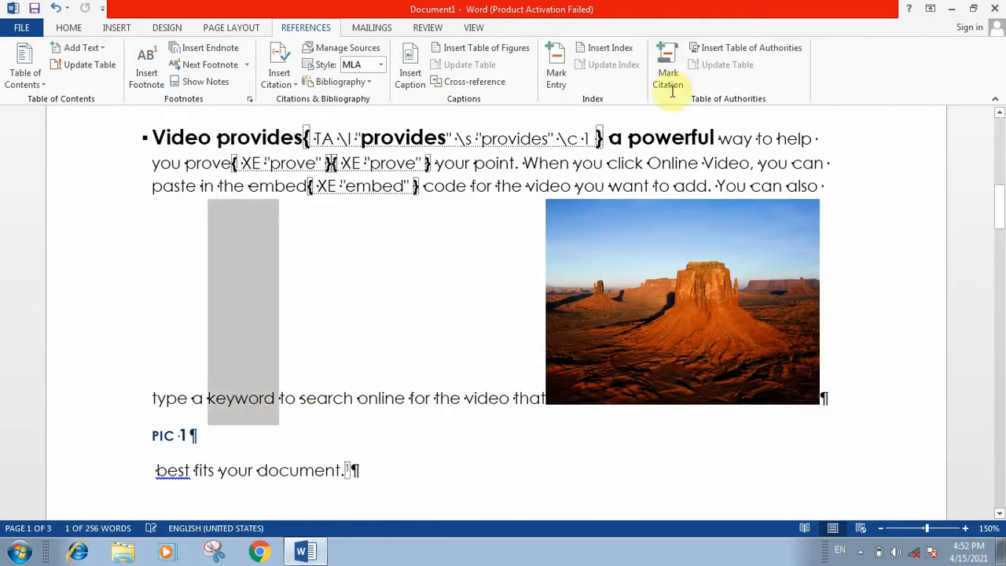
{"action": "left_click", "coordinate": [668, 77]}
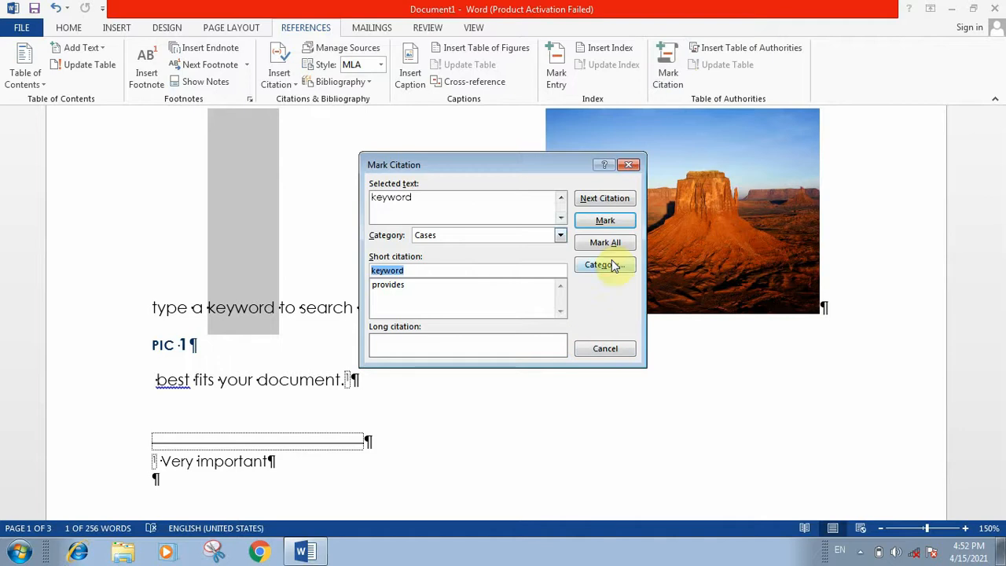
{"action": "left_click", "coordinate": [599, 220]}
{"action": "left_click", "coordinate": [603, 348]}
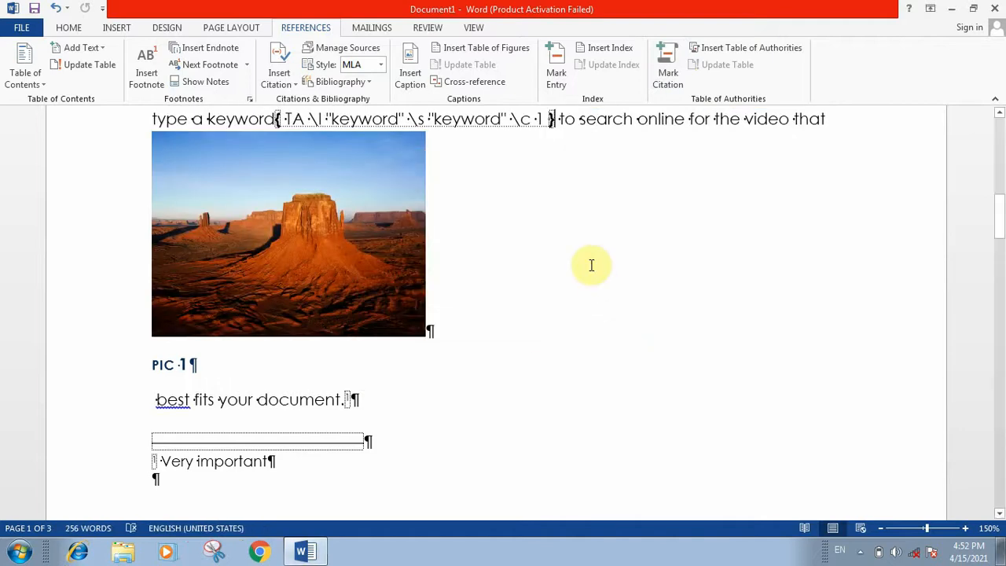
{"action": "left_click", "coordinate": [68, 28]}
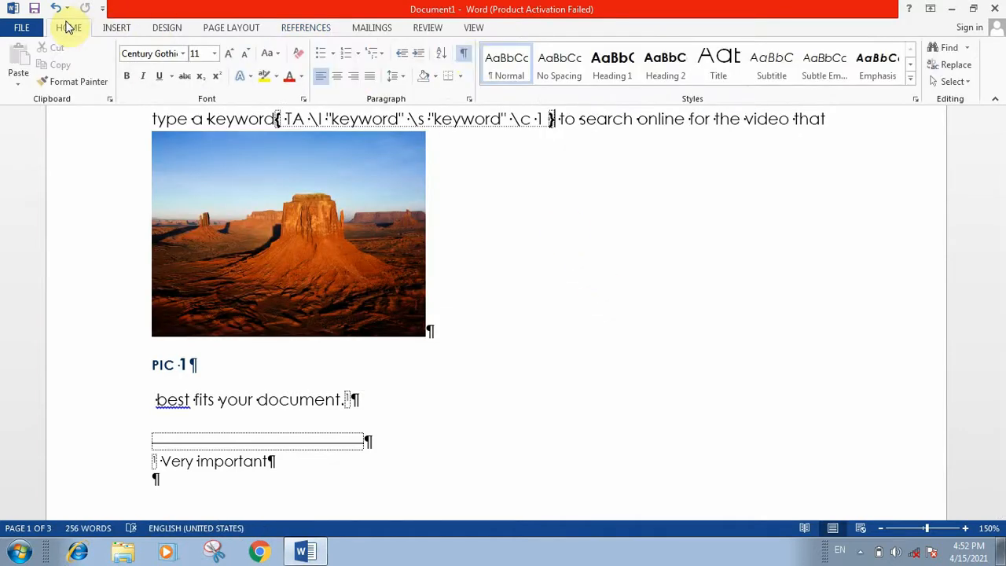
Hide formatting marks and add two blank lines below the index.
{"action": "left_click", "coordinate": [467, 60]}
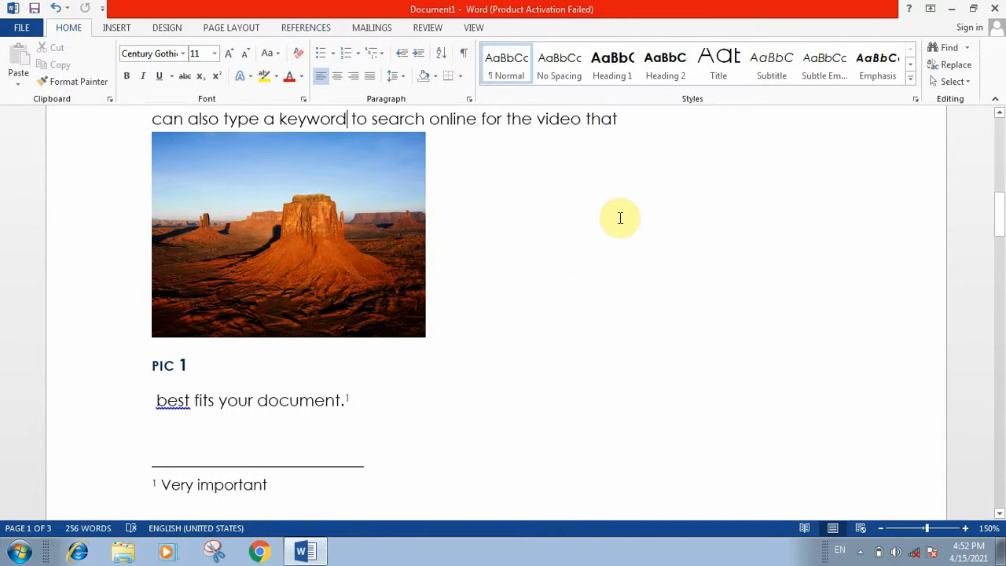
{"action": "scroll", "coordinate": [620, 218], "scroll_direction": "up", "scroll_amount": 7}
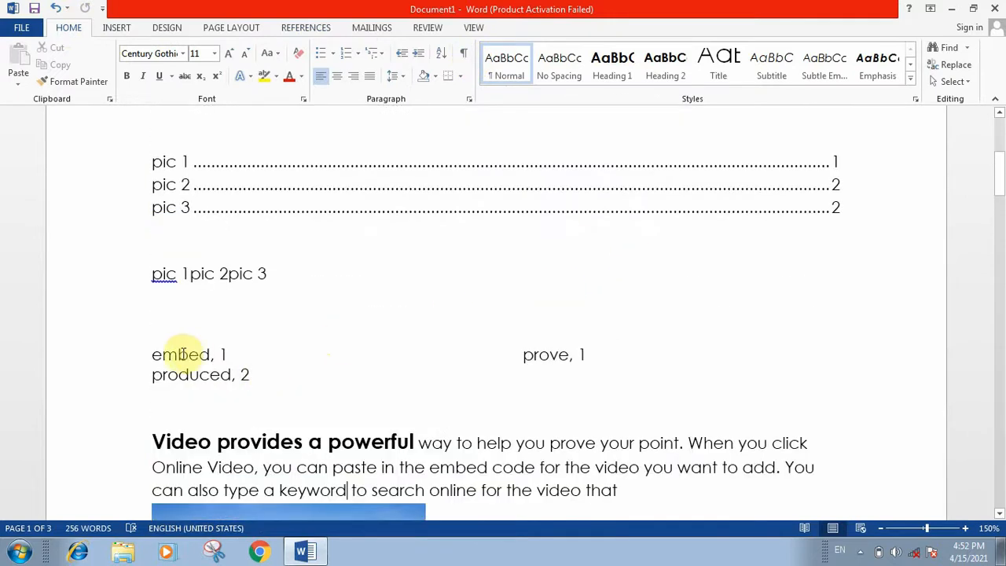
{"action": "key", "text": "ctrl+alt+1"}
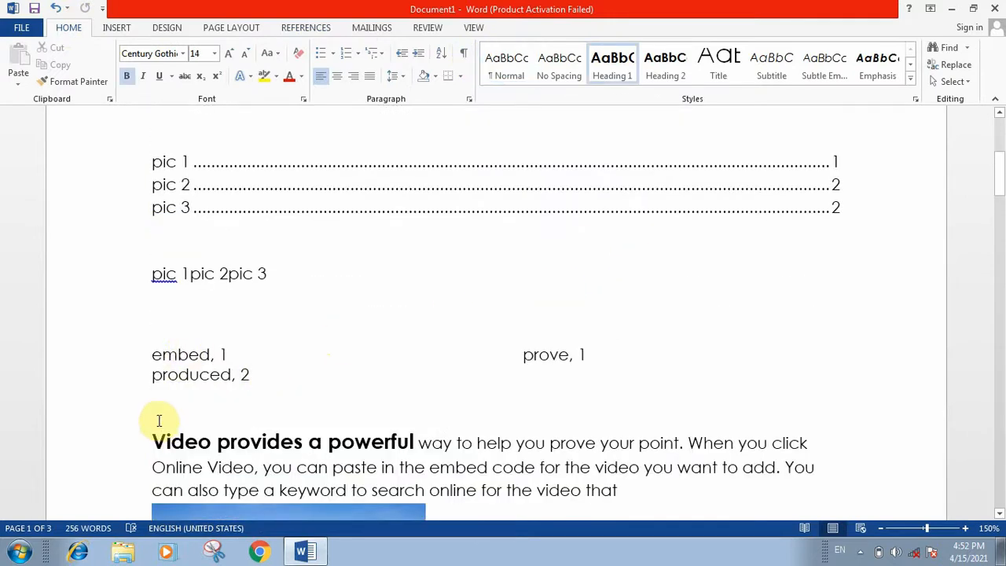
{"action": "key", "text": "Return"}
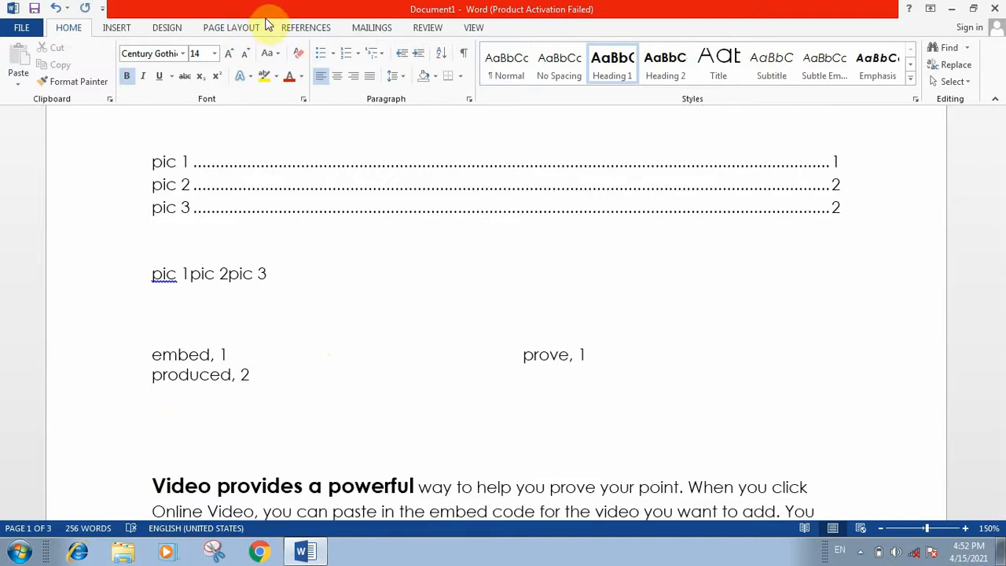
Insert a table of authorities listing keyword and provides, each on page 1, under Cases.
{"action": "left_click", "coordinate": [305, 28]}
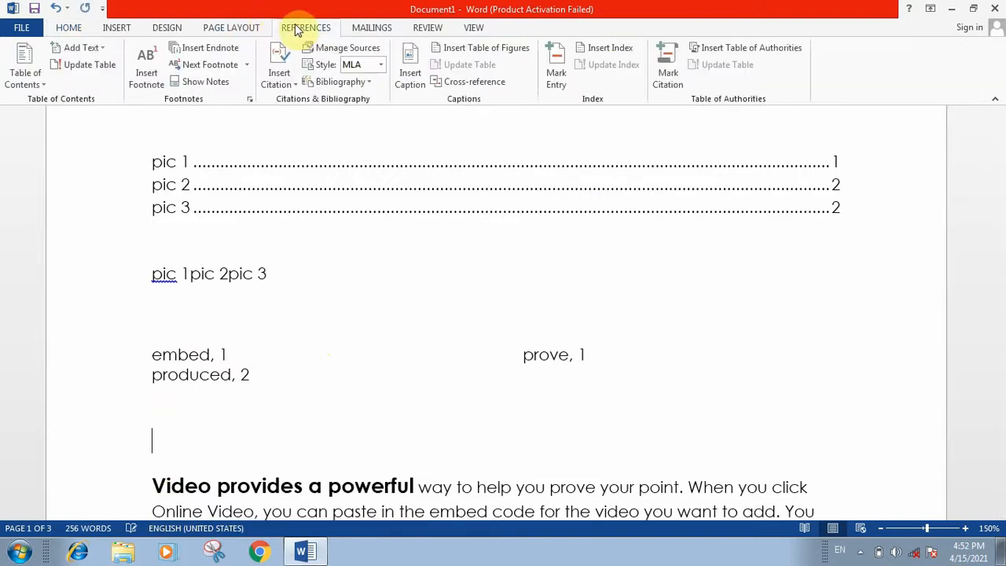
{"action": "left_click", "coordinate": [722, 47]}
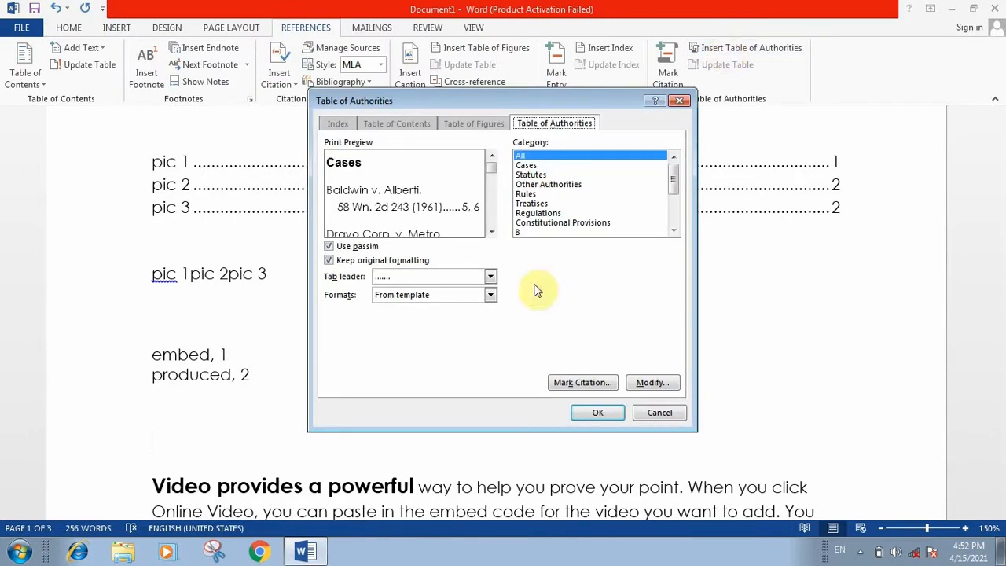
{"action": "left_click", "coordinate": [581, 408]}
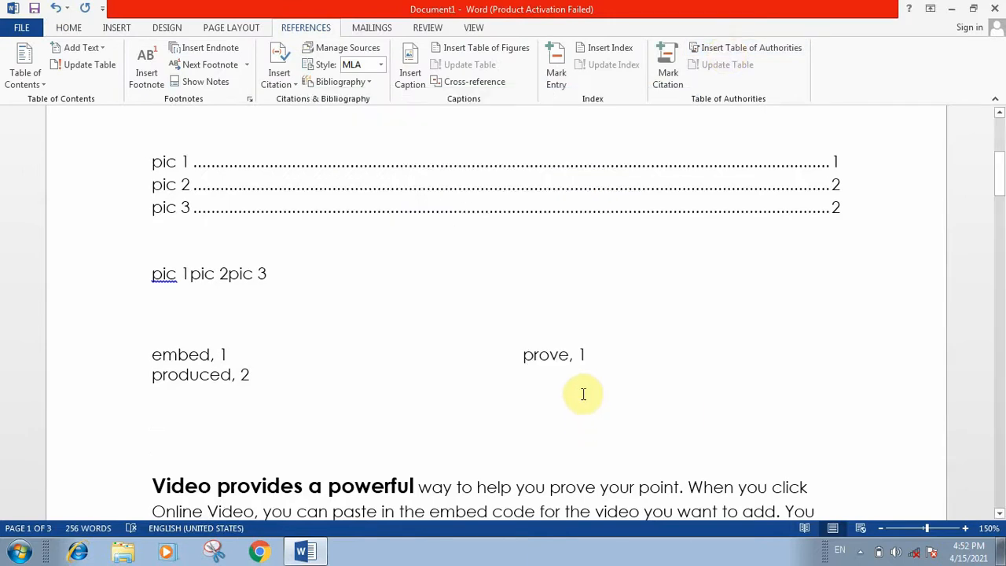
{"action": "scroll", "coordinate": [539, 338], "scroll_direction": "down", "scroll_amount": 3}
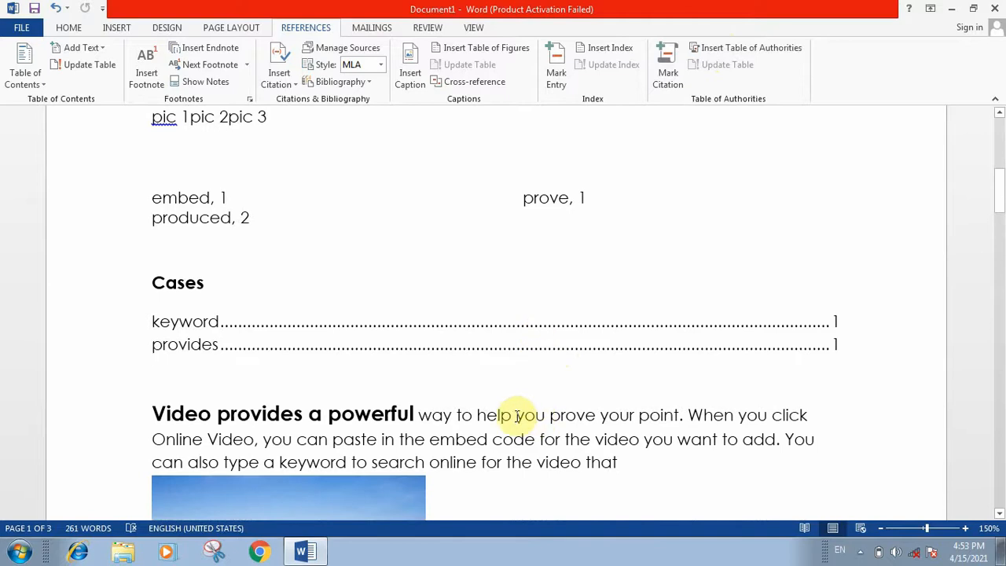
Mark the word 'help' in the Video paragraph as a Cases citation.
{"action": "double_click", "coordinate": [495, 415]}
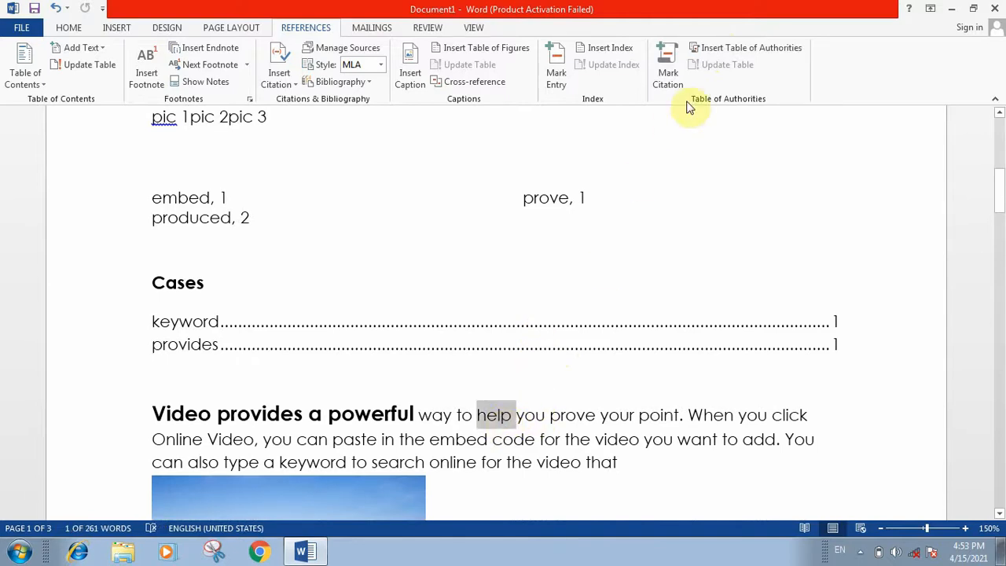
{"action": "left_click", "coordinate": [668, 75]}
{"action": "left_click", "coordinate": [604, 221]}
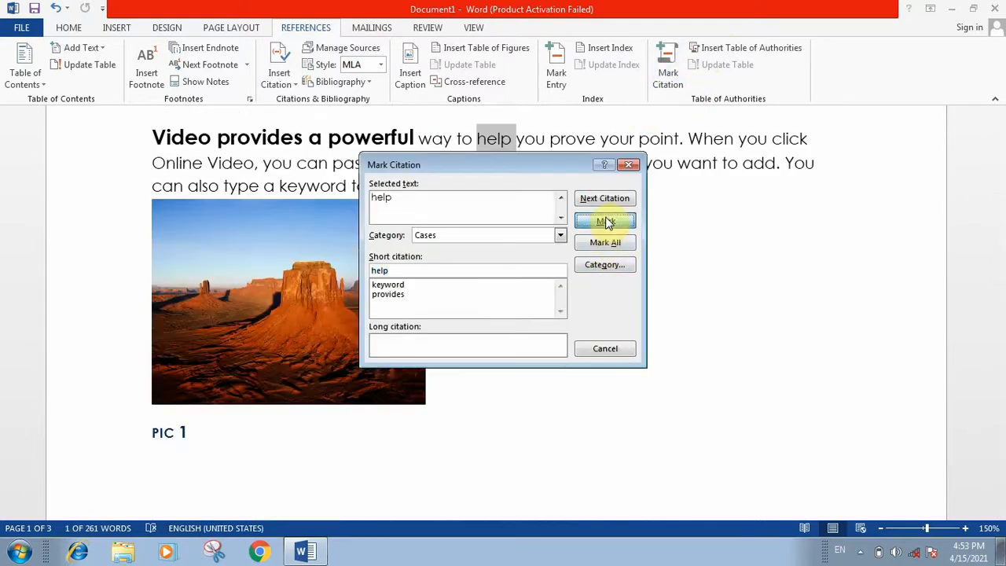
{"action": "left_click", "coordinate": [597, 343]}
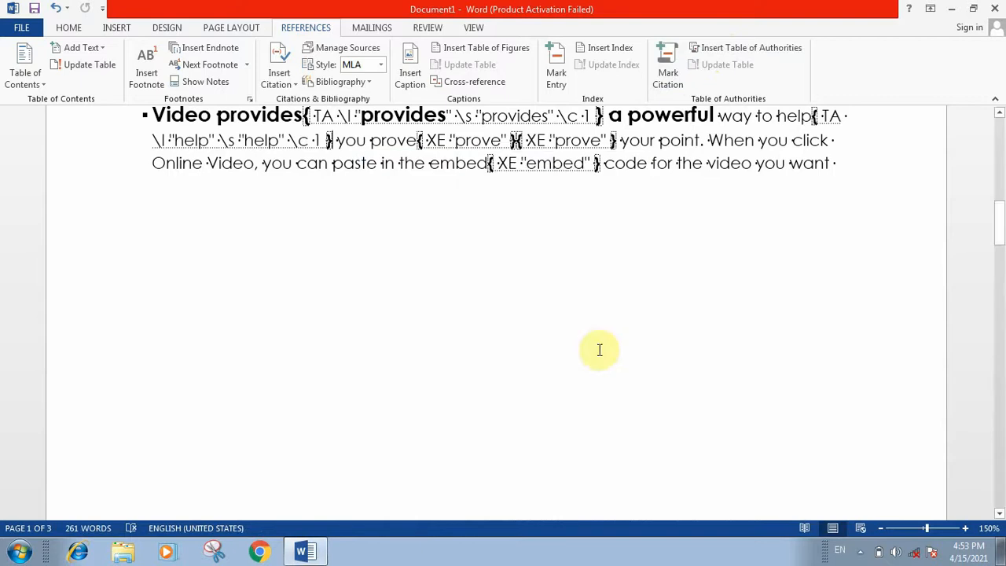
{"action": "left_click", "coordinate": [69, 28]}
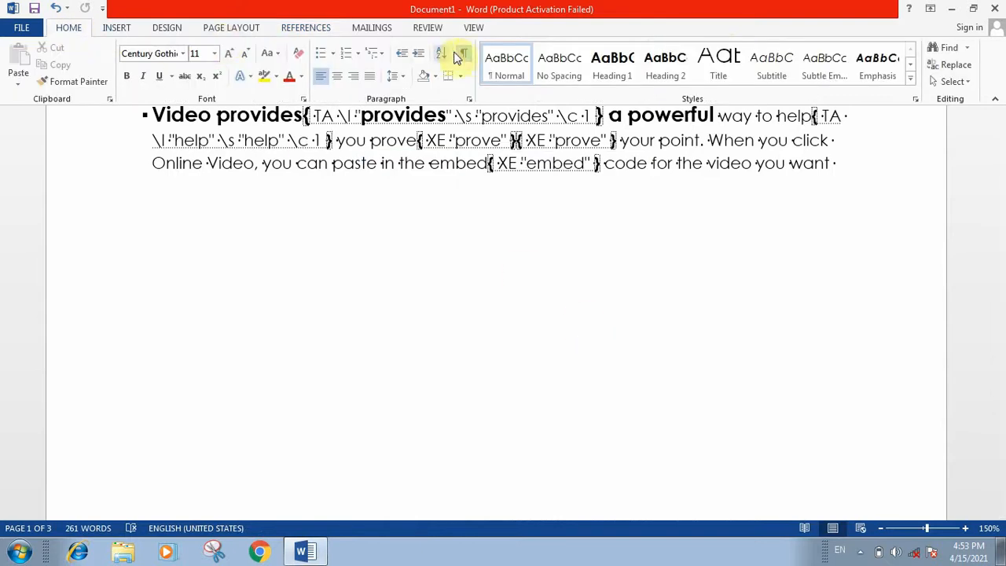